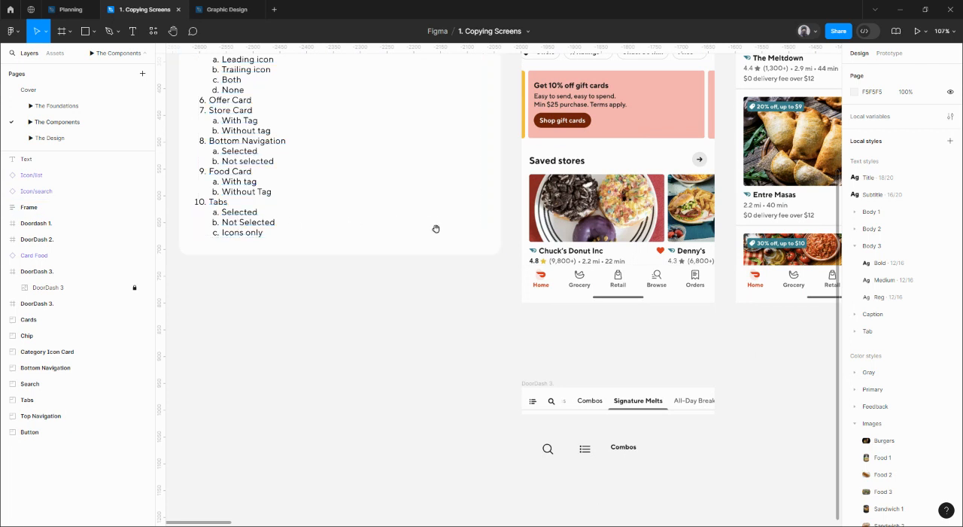
Examine the letter spacing of the Body 3 Bold and Tab Bold text styles, starting from the Combos label.
scroll(407, 256, right, 3)
scroll(547, 398, up, 5)
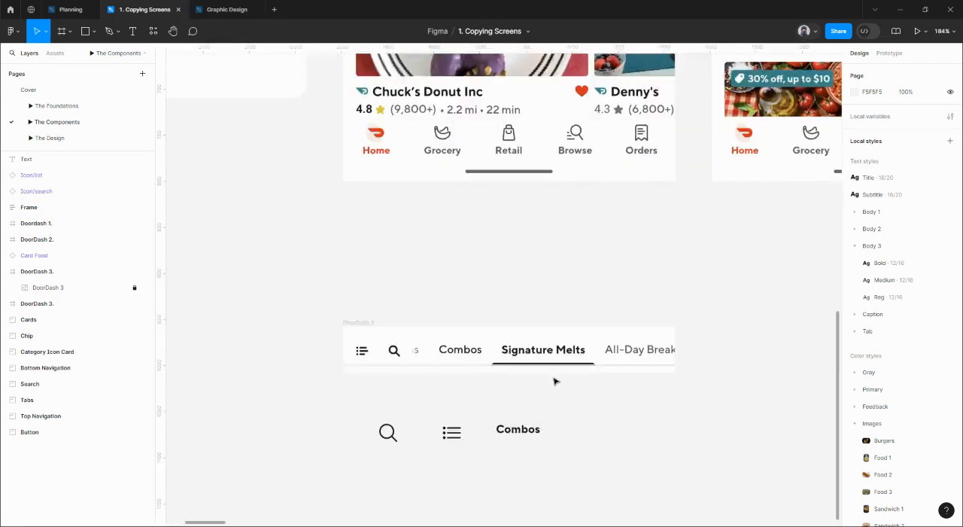
scroll(555, 381, up, 3)
scroll(422, 350, down, 1)
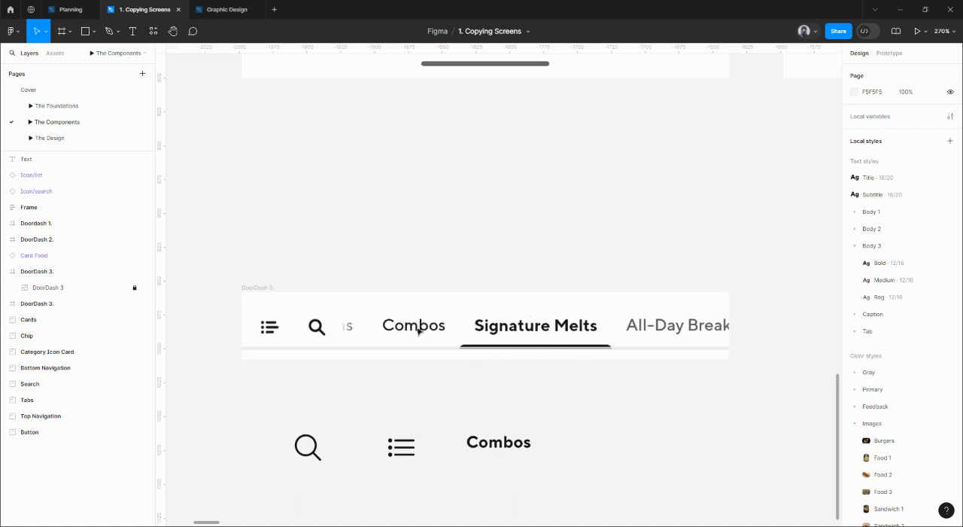
drag(550, 243, 570, 165)
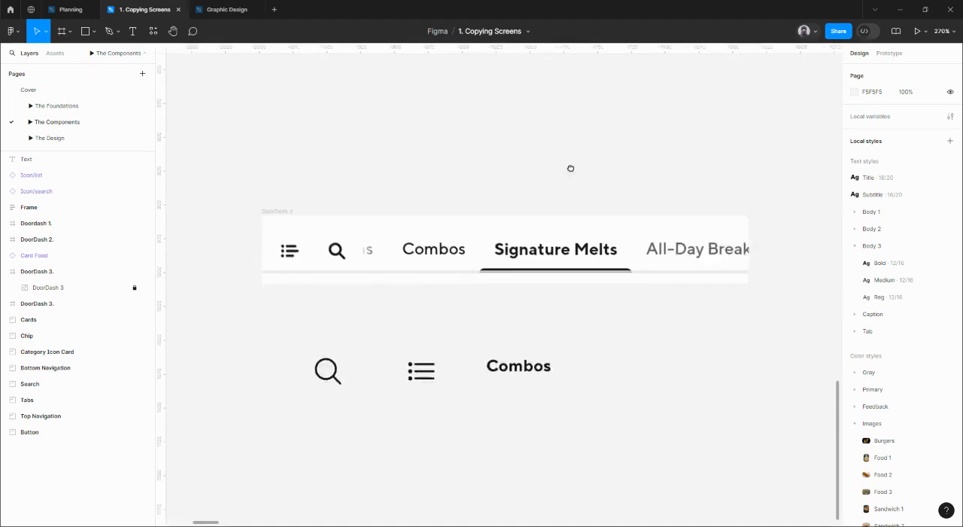
click(518, 366)
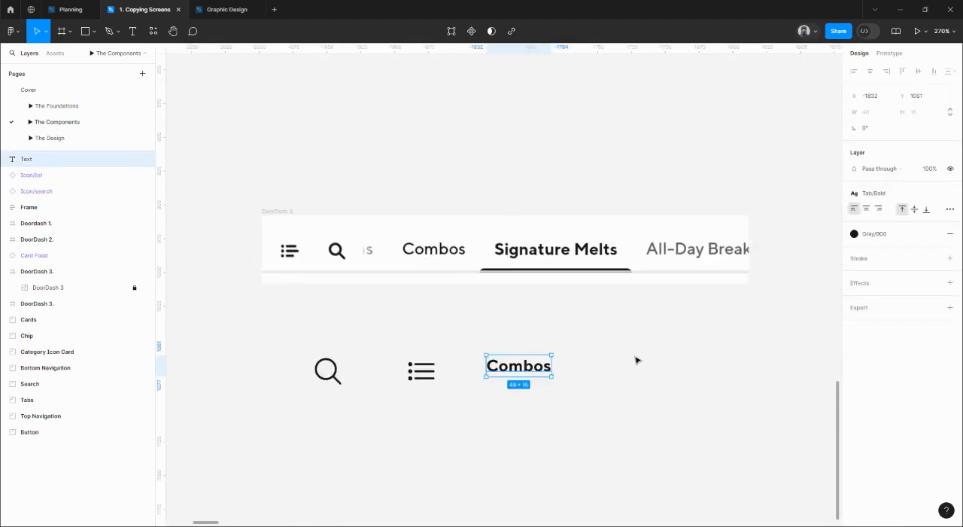
click(875, 194)
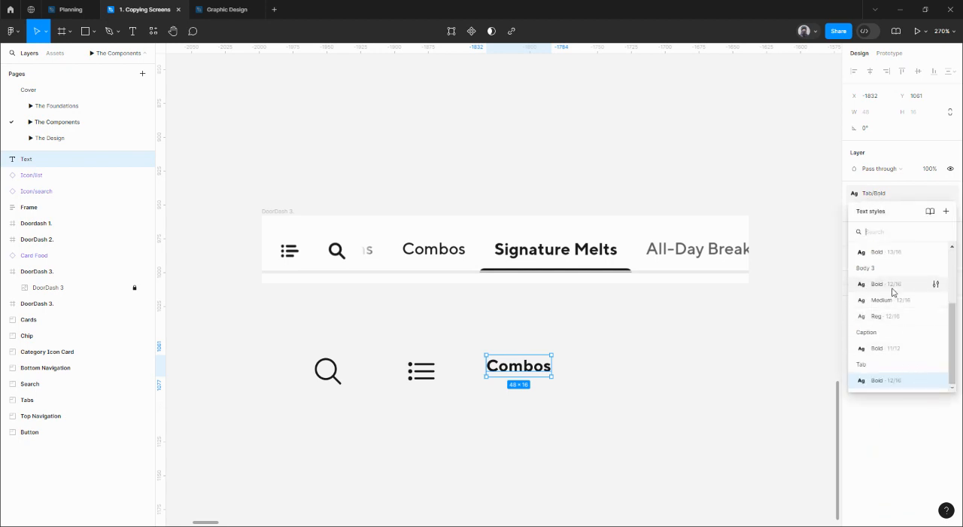
click(936, 285)
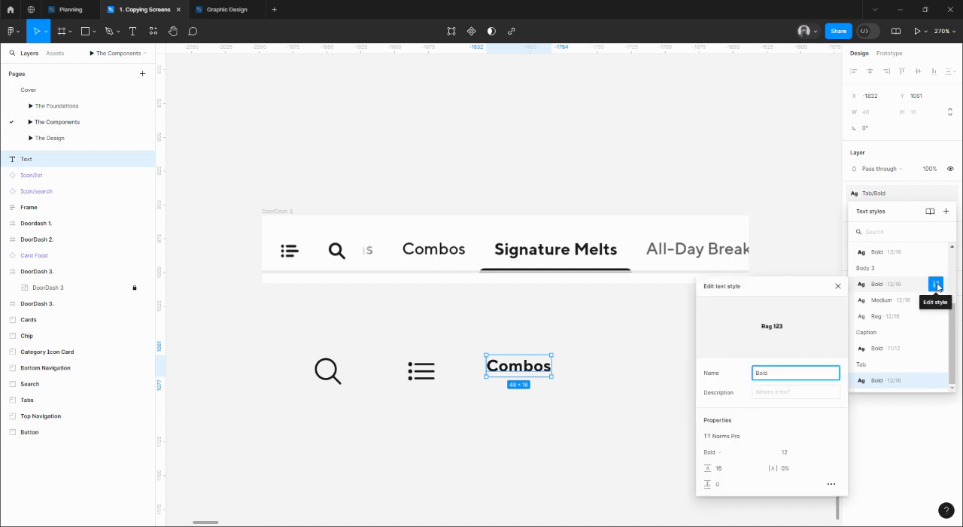
click(938, 285)
click(937, 381)
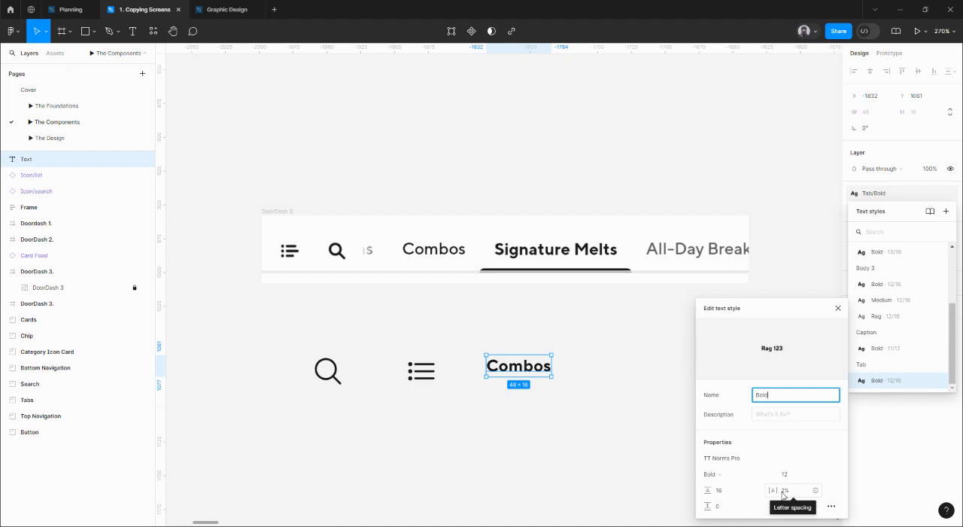
click(838, 308)
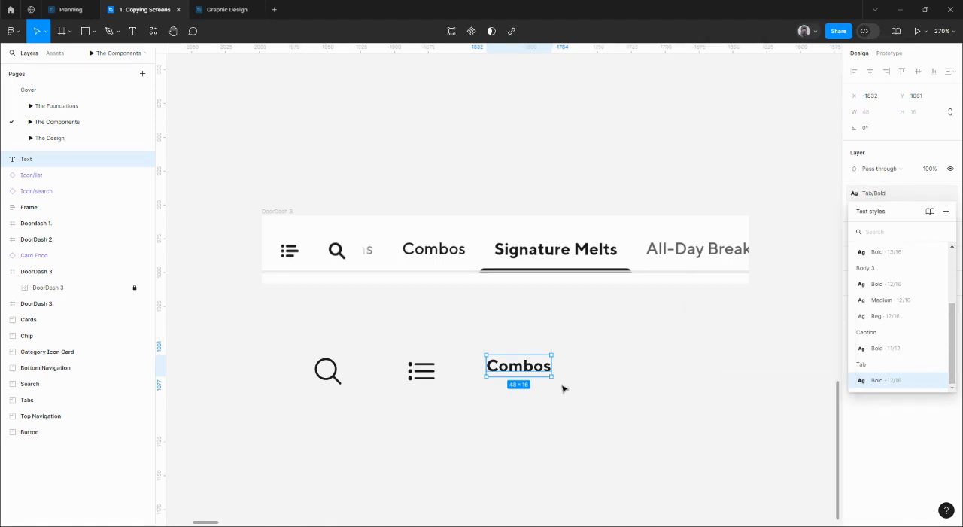
Duplicate the Combos label with the text "Signature Melts" and place both labels under their counterparts in the reference tab bar.
drag(520, 371, 537, 394)
double_click(537, 391)
text(Si)
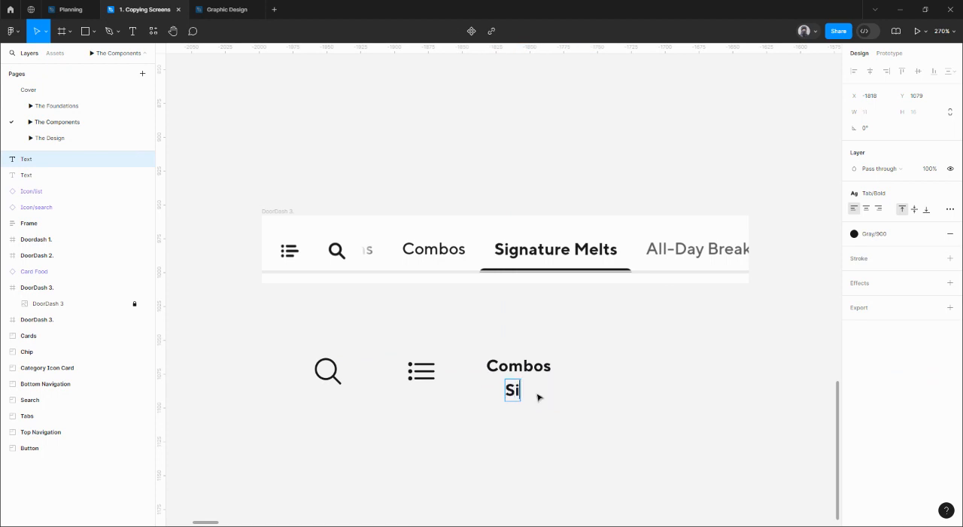
text(gnature Melts)
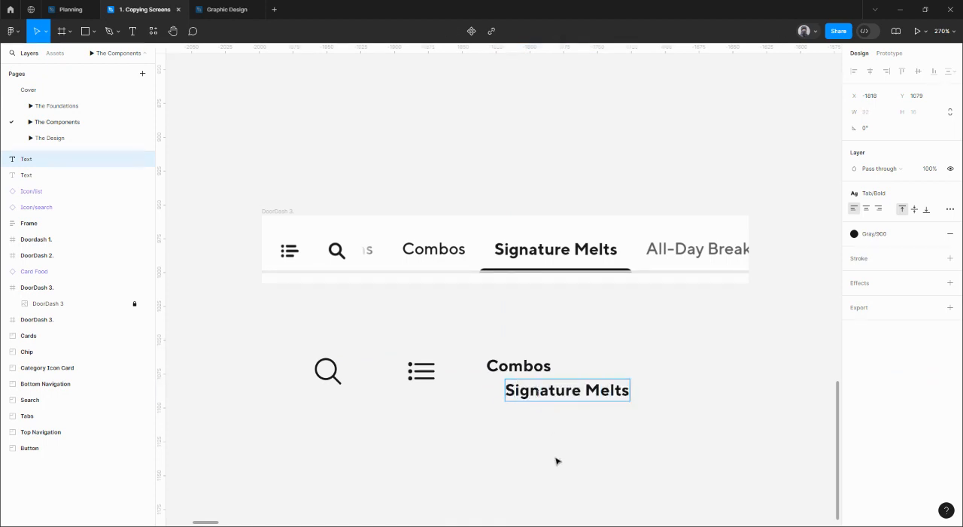
key(Escape)
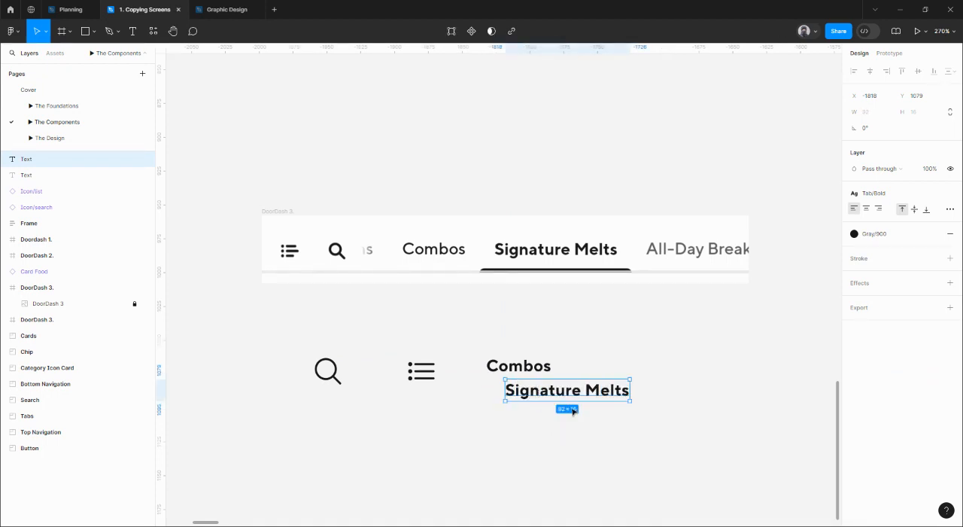
drag(567, 390, 564, 304)
drag(523, 368, 447, 302)
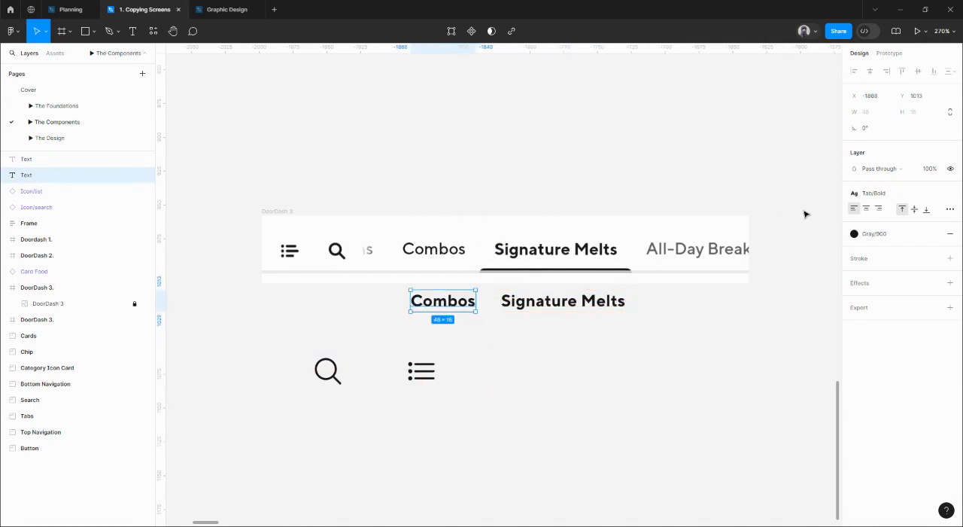
Apply the Body 3/Medium text style to the Combos label, compare it over the reference, and place it back below the bar.
click(865, 197)
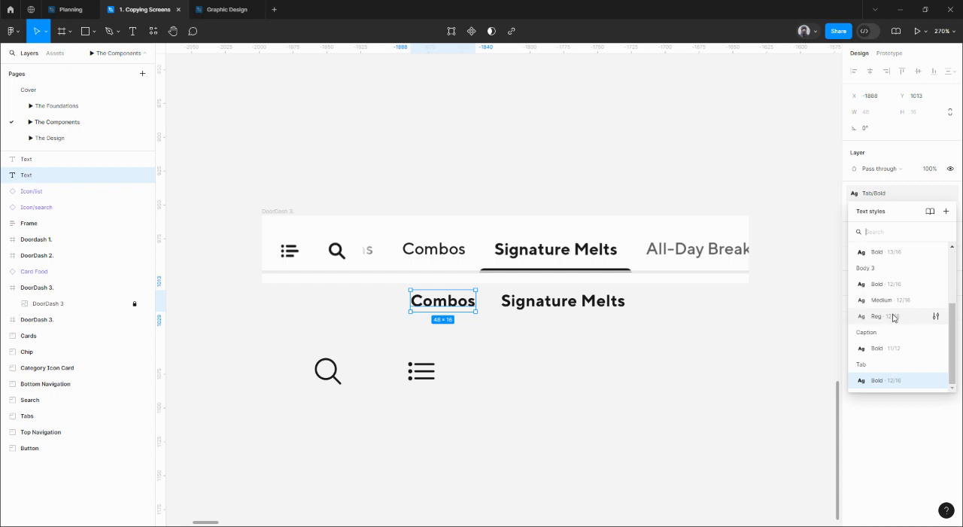
click(886, 316)
drag(427, 293, 424, 264)
click(876, 257)
click(893, 364)
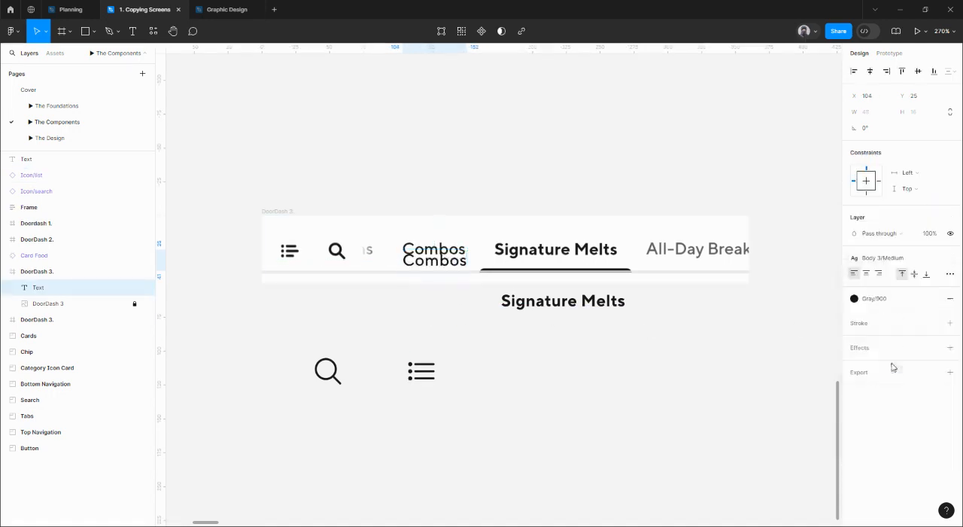
scroll(433, 264, up, 5)
drag(436, 247, 444, 287)
scroll(437, 211, down, 5)
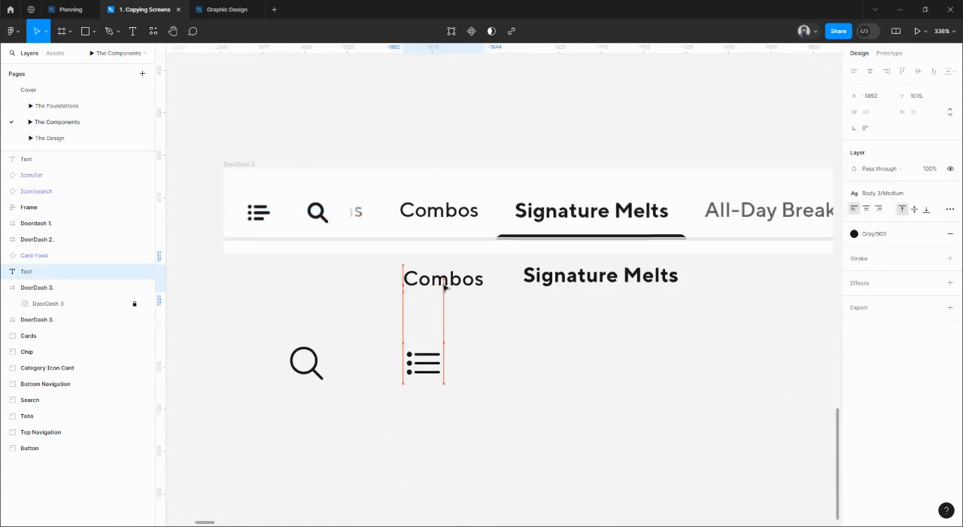
drag(561, 278, 445, 315)
click(332, 314)
mouse_move(322, 310)
mouse_down()
mouse_move(639, 249)
mouse_move(624, 255)
mouse_up()
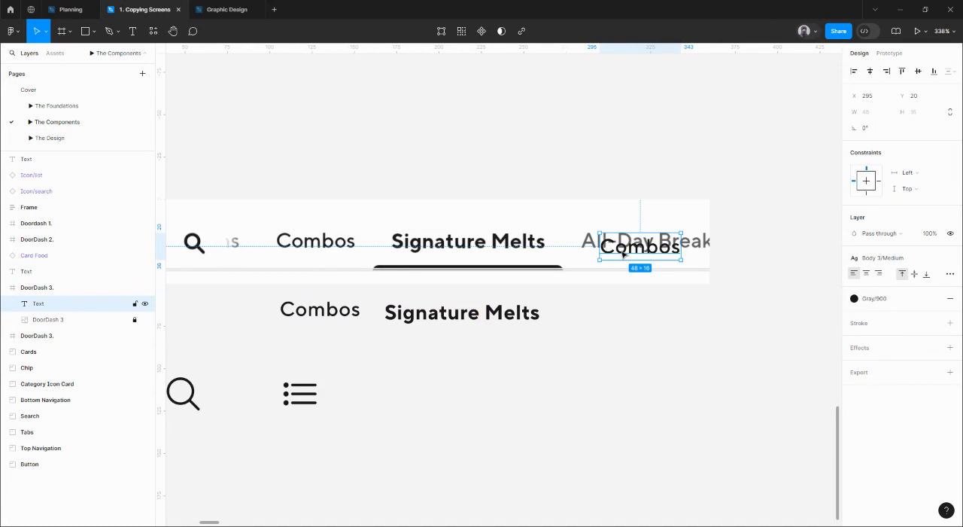
double_click(623, 255)
text(All)
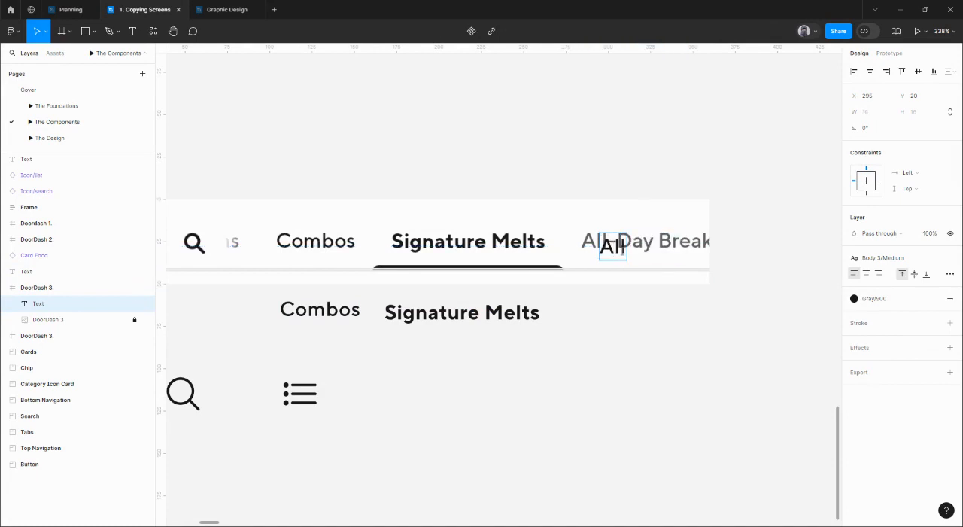
drag(612, 254, 594, 246)
key(Delete)
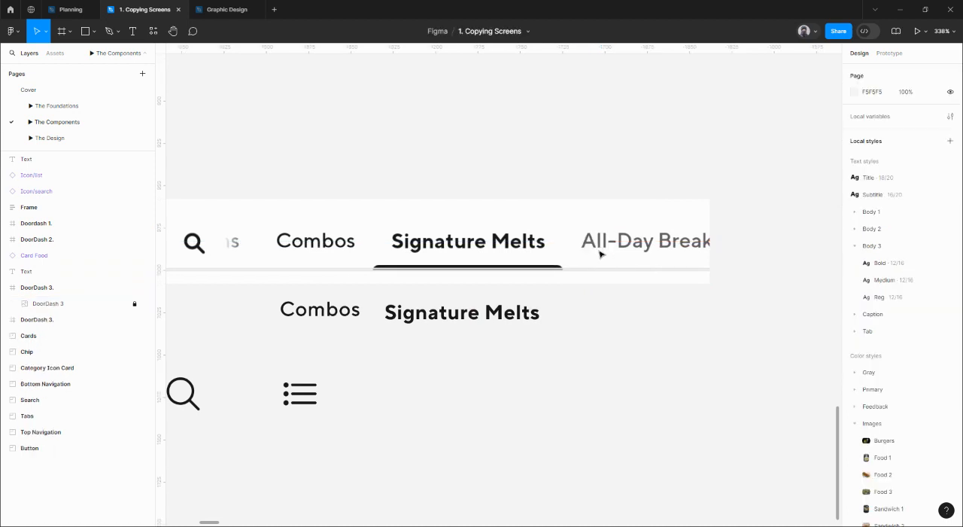
Move the search icon aside, left of the reference frame, and place the Combos and Signature Melts labels beside the list icon.
scroll(510, 338, left, 3)
scroll(439, 301, down, 5)
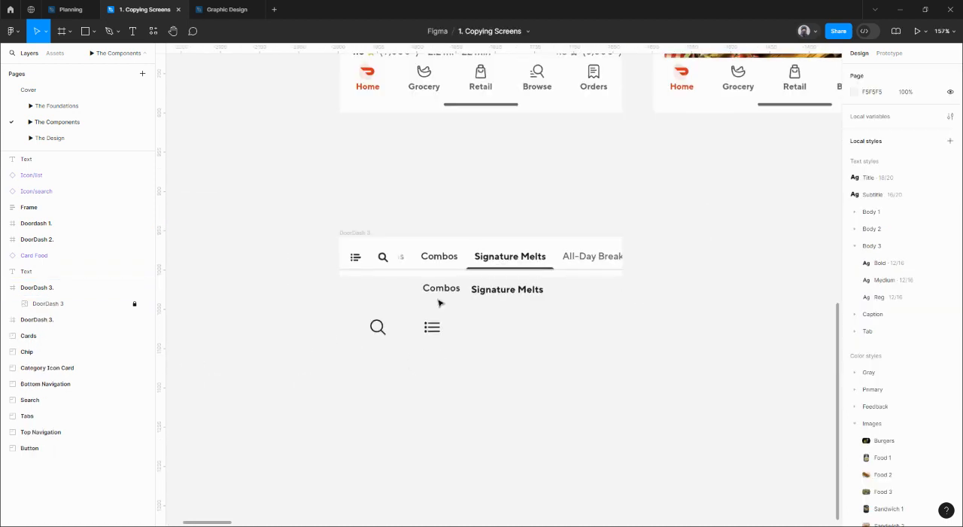
mouse_move(386, 328)
mouse_down()
mouse_move(324, 317)
mouse_move(382, 313)
mouse_move(396, 319)
mouse_move(307, 301)
mouse_up()
click(435, 331)
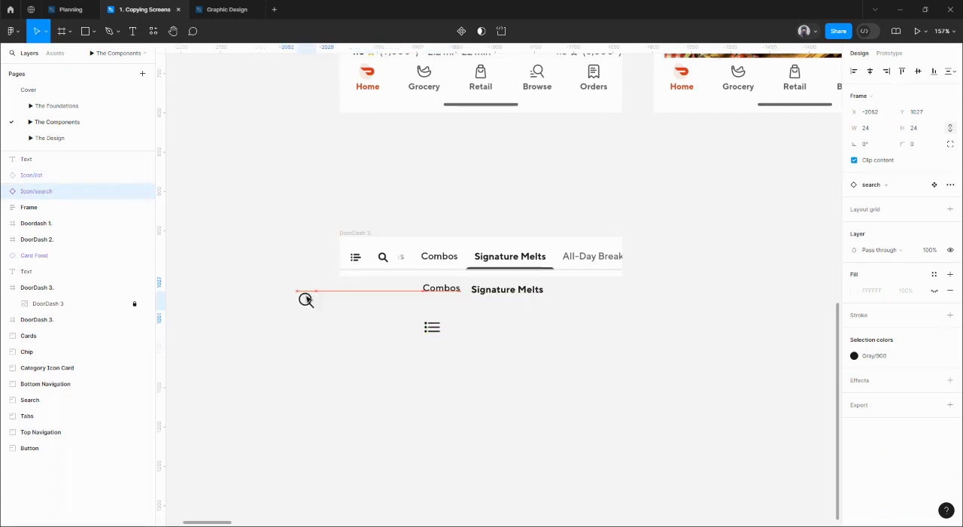
drag(442, 288, 481, 328)
drag(510, 294, 548, 331)
Resize the list icon to 16 × 16 against the reference bar's icon and place it just left of the Combos label.
scroll(433, 329, up, 3)
drag(433, 329, 356, 257)
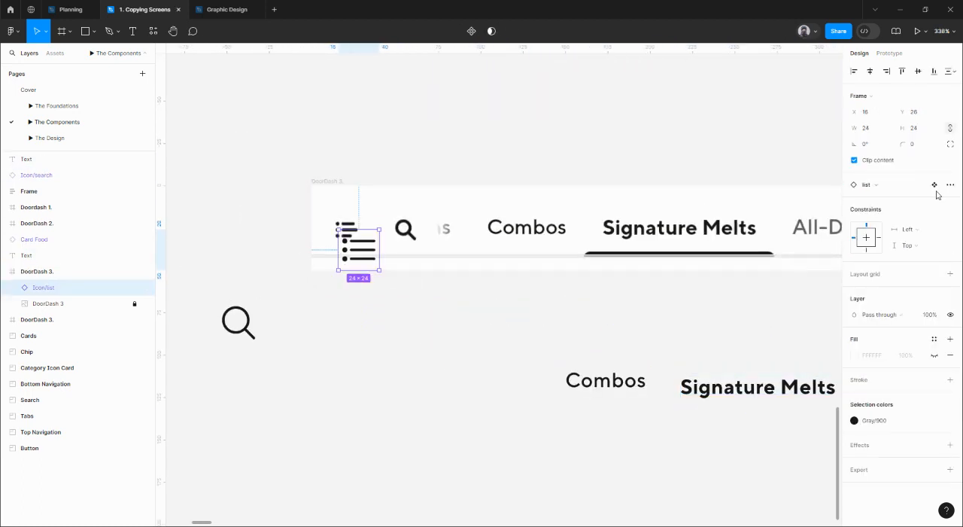
click(922, 129)
text(16)
key(Return)
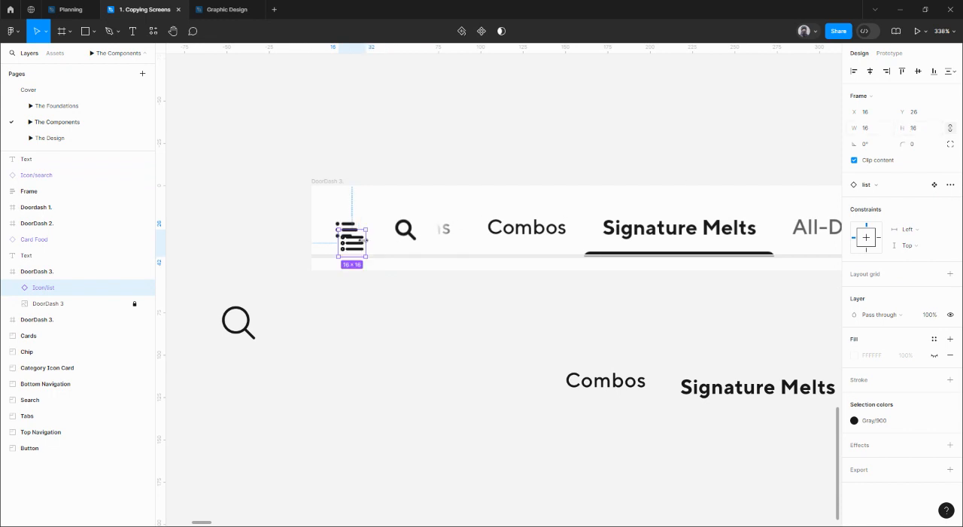
drag(356, 245, 532, 385)
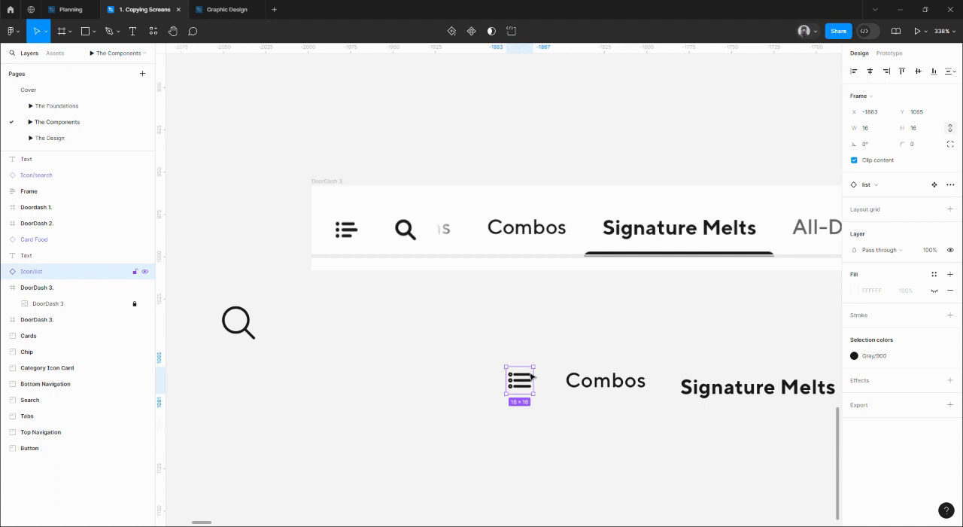
Align the list icon, the Combos label and the Signature Melts label on their vertical centers.
scroll(527, 376, right, 2)
scroll(527, 376, down, 1)
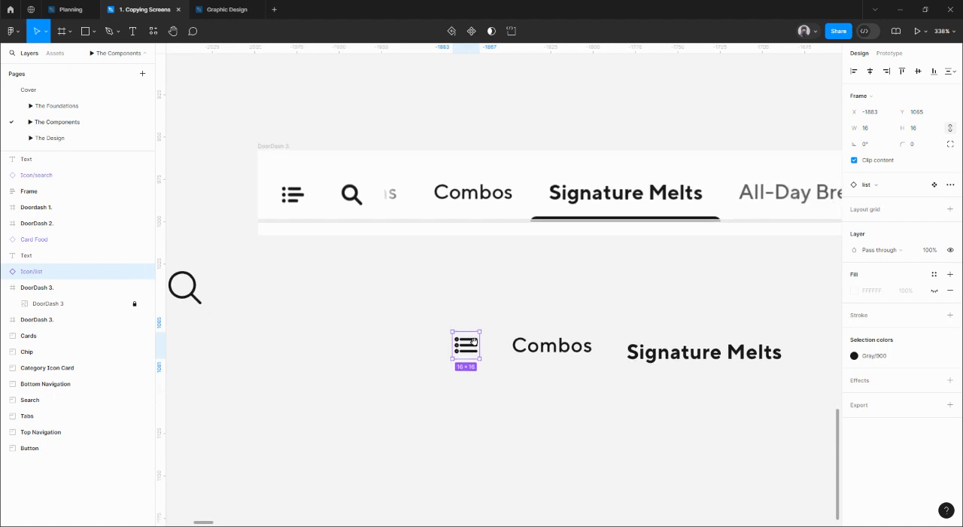
shift+click(552, 345)
shift+click(704, 352)
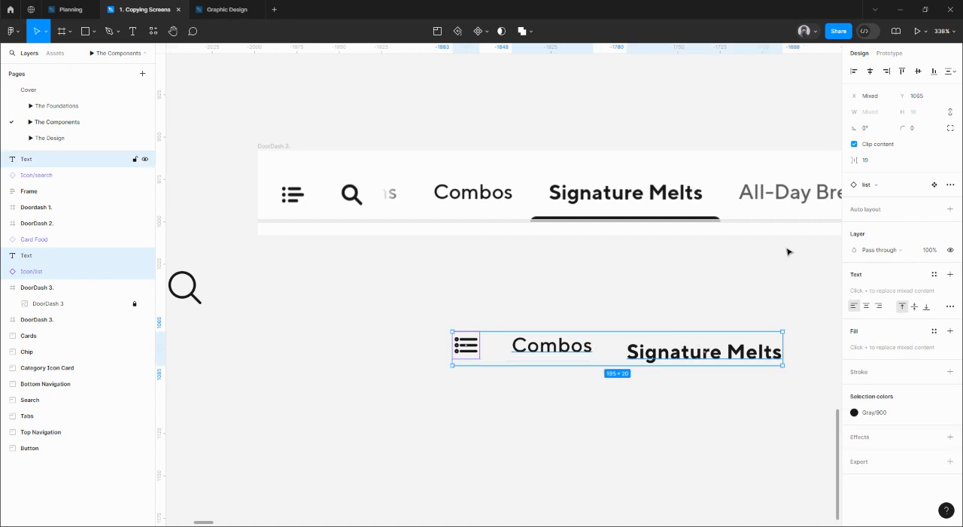
click(903, 71)
drag(615, 258, 544, 279)
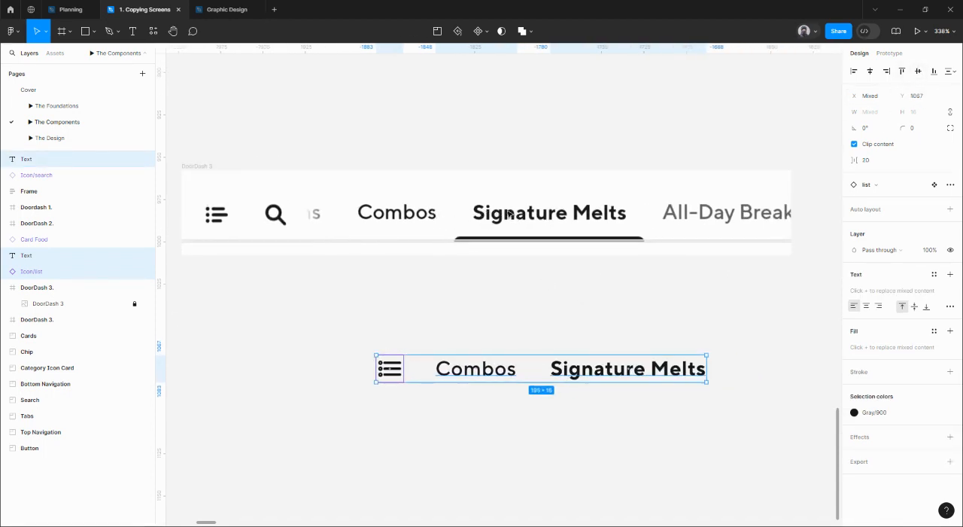
click(518, 300)
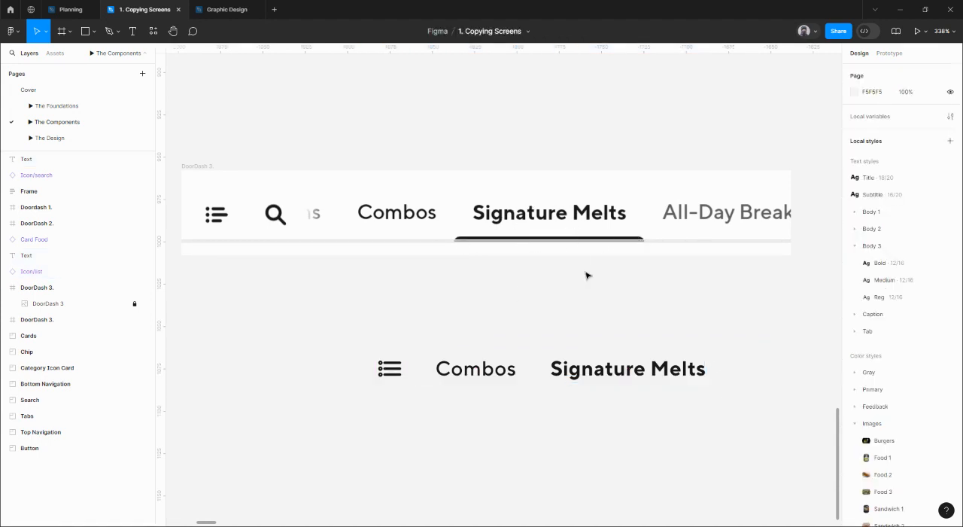
Recolor the Combos label with the second-darkest swatch of the Gray color styles.
click(482, 373)
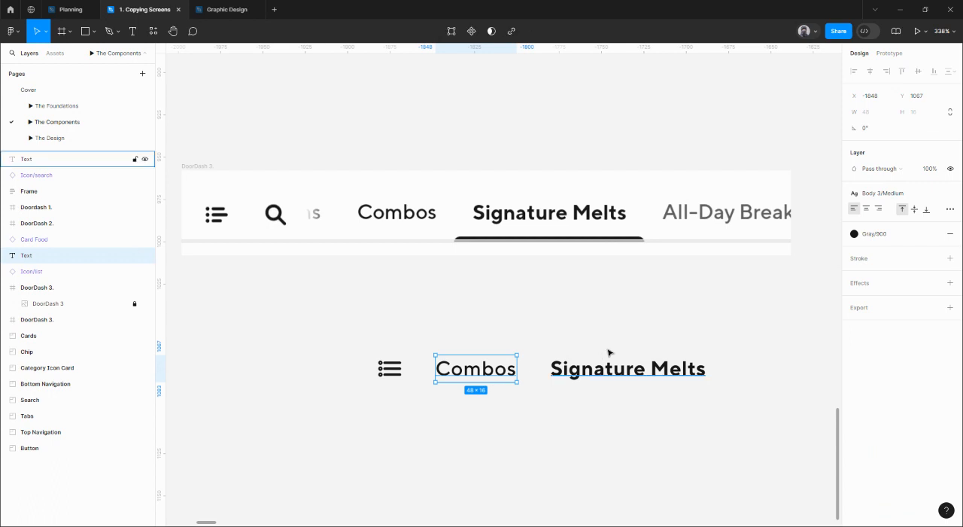
click(882, 237)
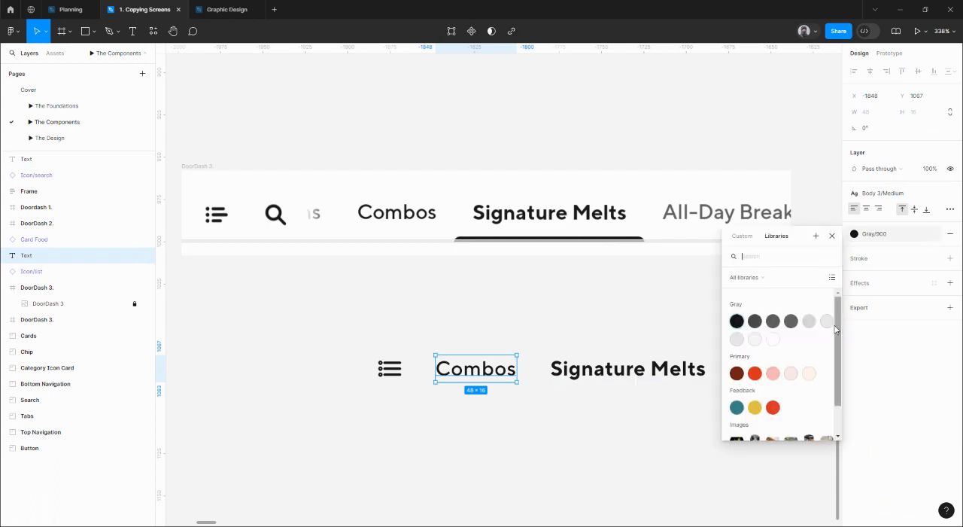
click(773, 321)
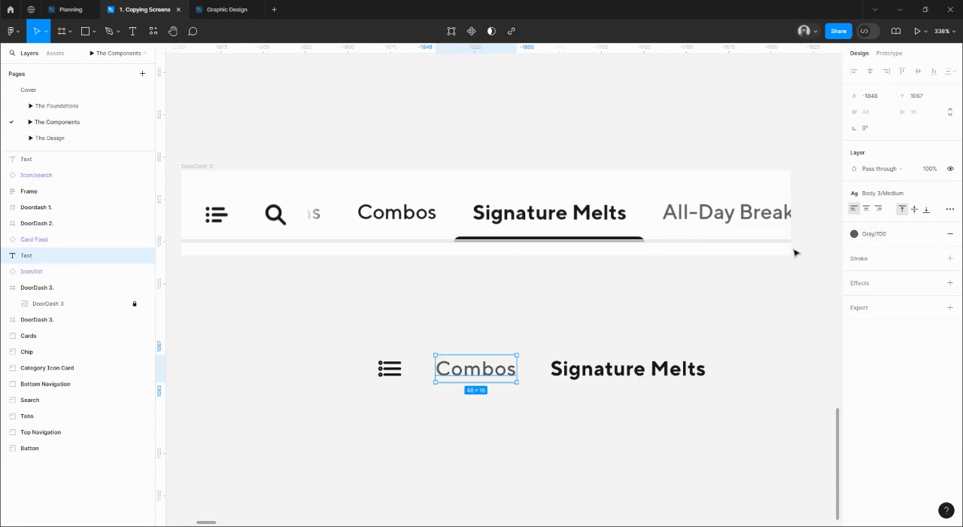
click(862, 237)
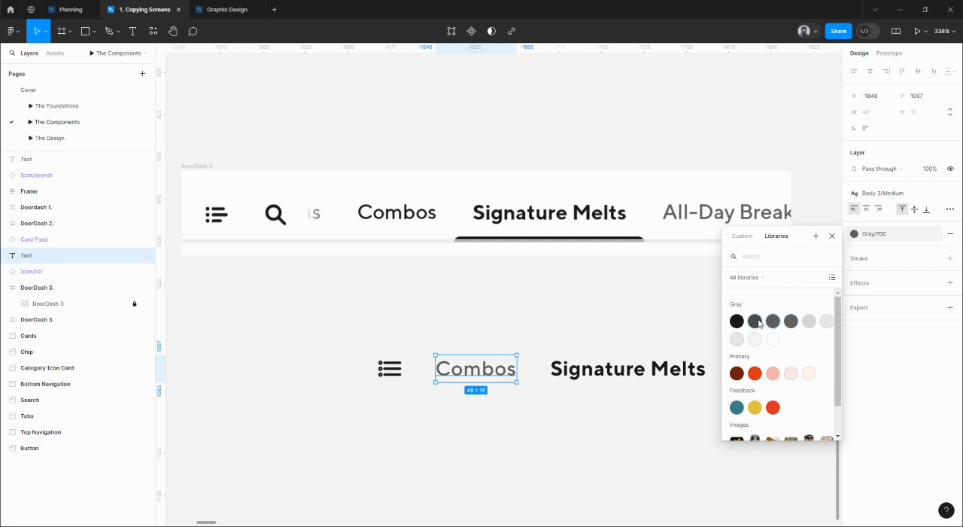
click(758, 322)
click(508, 338)
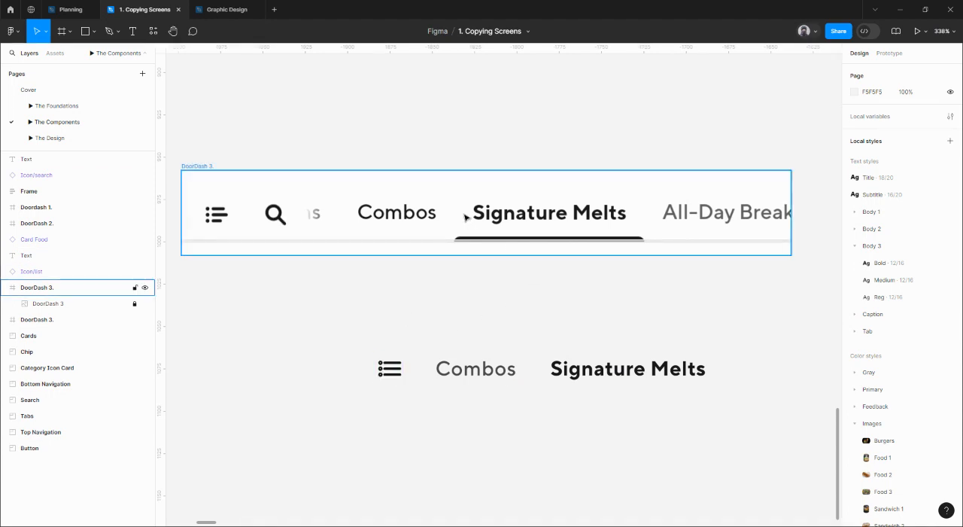
Measure the gap between the underline's left end and the Signature Melts text in the reference with a temporary rectangle.
scroll(475, 213, up, 3)
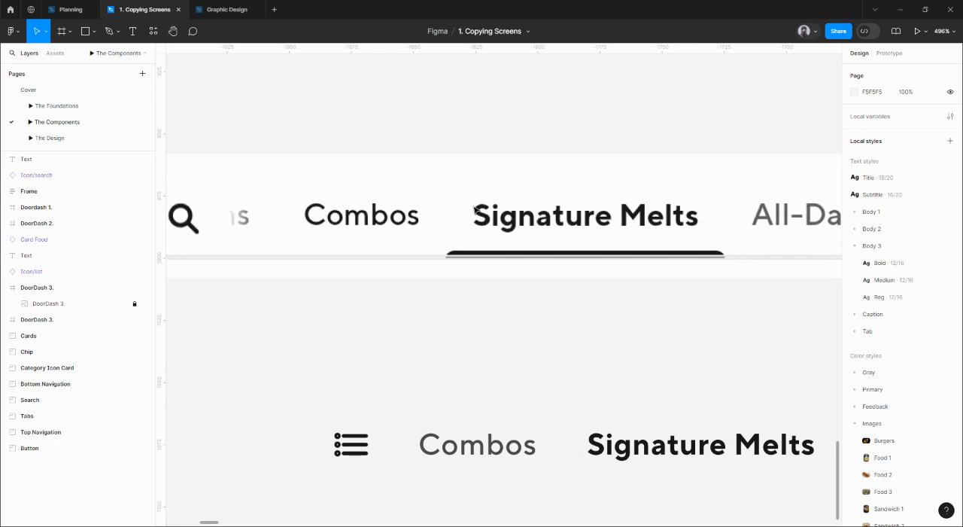
key(r)
mouse_move(458, 176)
mouse_down()
mouse_move(473, 249)
mouse_move(444, 227)
mouse_up()
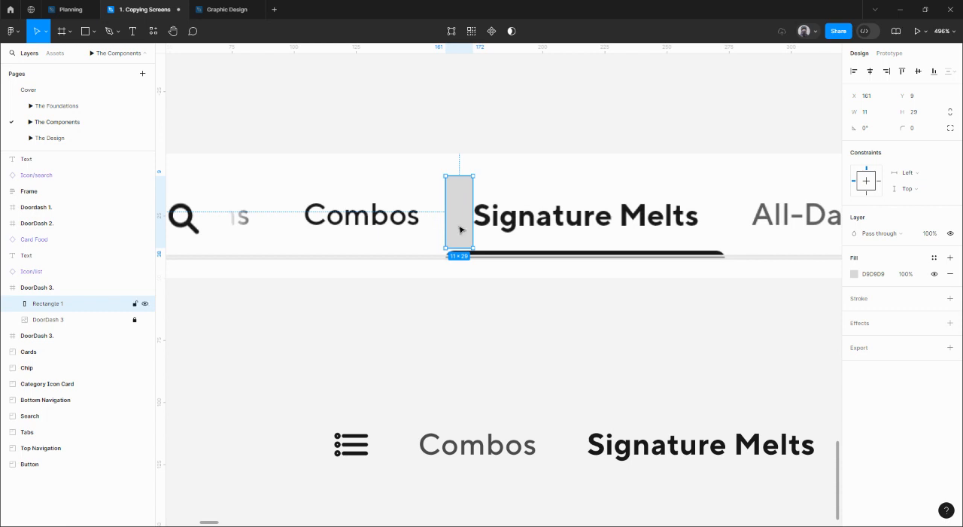
key(Delete)
scroll(549, 294, down, 3)
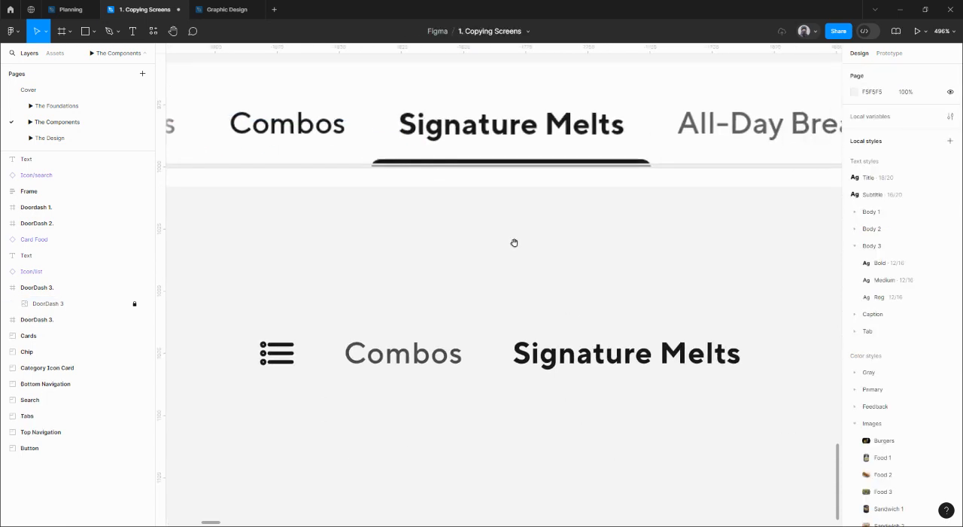
Spread the Combos and Signature Melts labels farther apart in the row beside the list icon.
scroll(557, 279, down, 5)
drag(611, 329, 617, 336)
drag(535, 334, 553, 334)
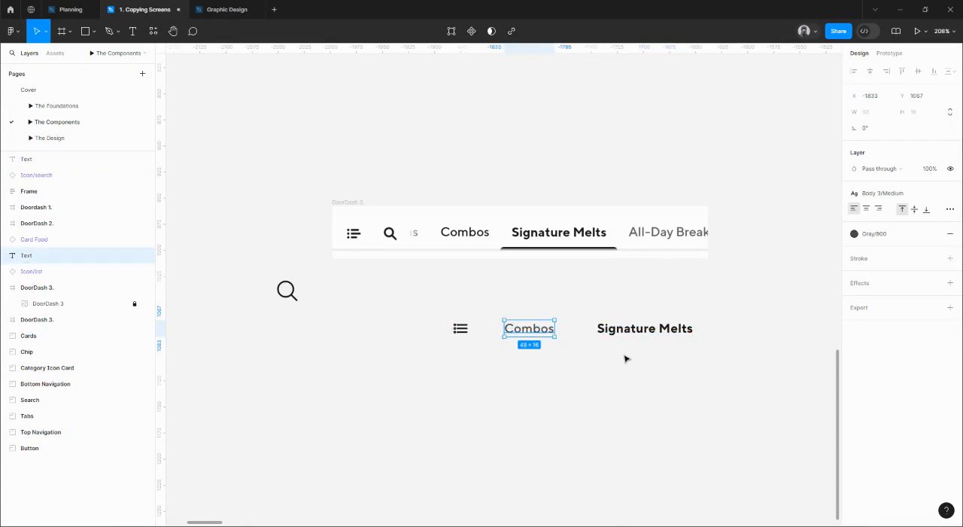
click(627, 357)
drag(634, 351, 576, 348)
Draw a 92 × 2 rectangle just below the loose Signature Melts label, spanning the text's width.
scroll(576, 348, up, 3)
key(r)
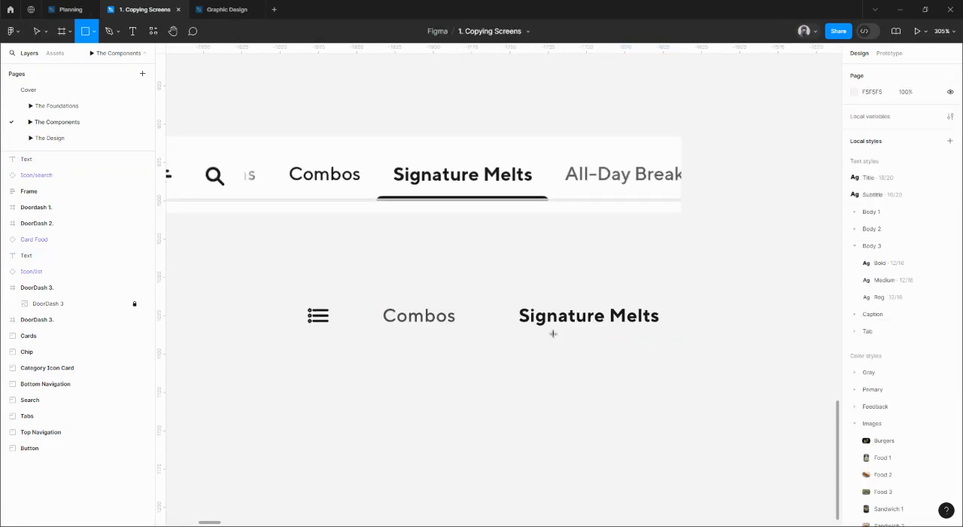
drag(518, 341, 661, 342)
scroll(625, 344, up, 3)
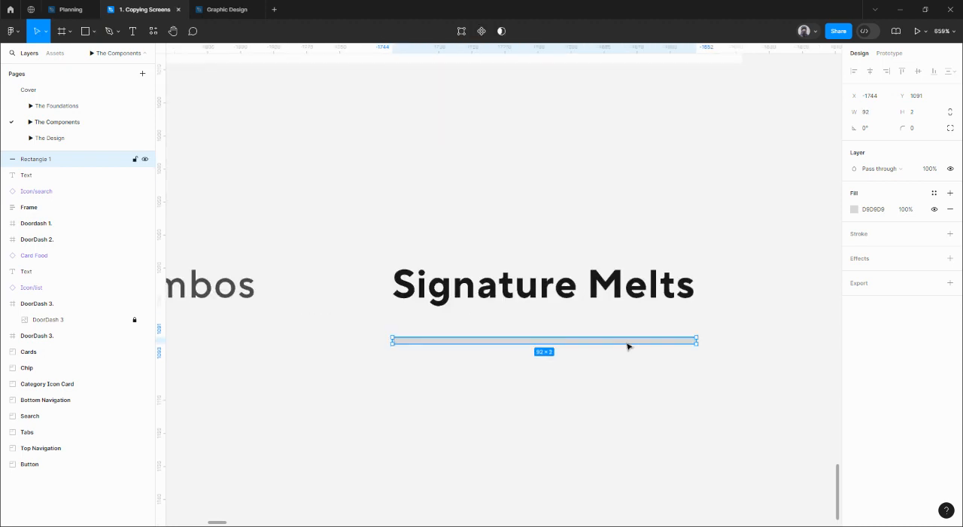
Compare the rectangle with the reference underline and fill it with the Gray 900 color style.
scroll(625, 331, down, 2)
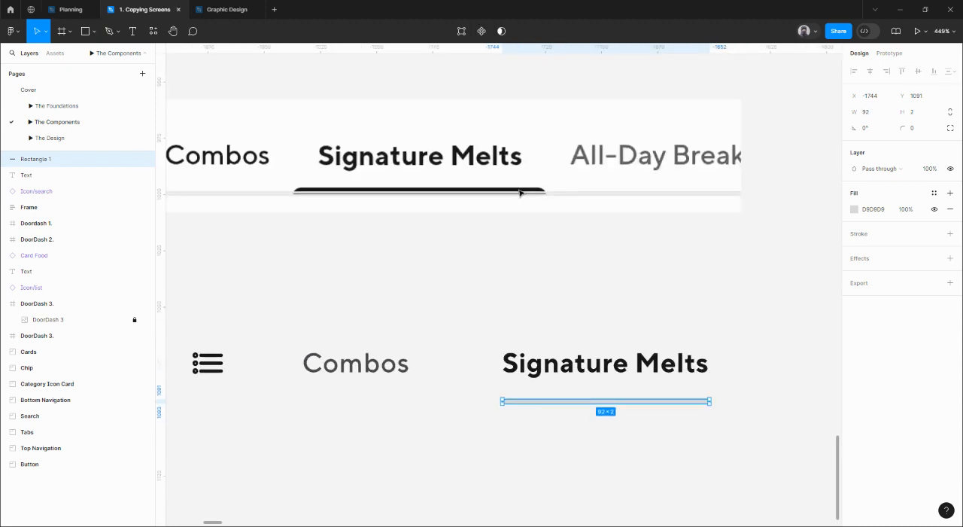
scroll(562, 193, up, 5)
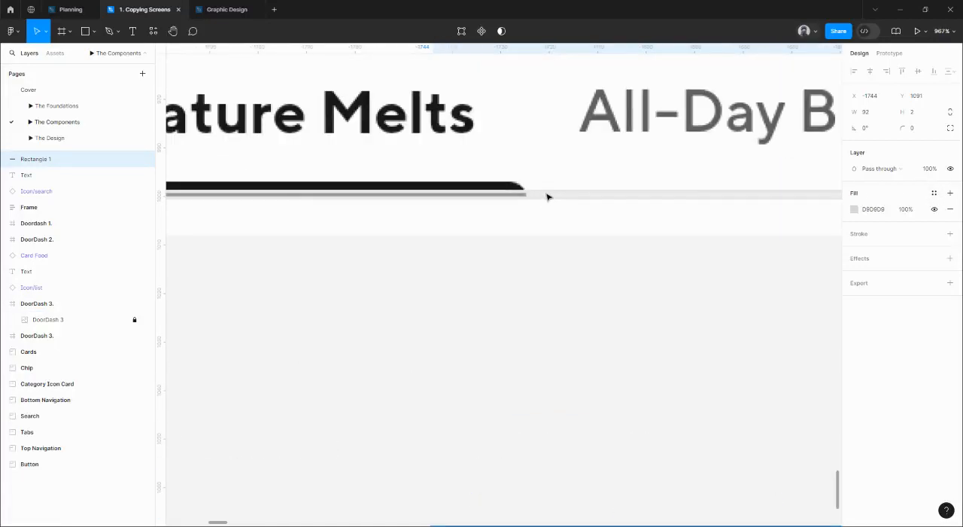
scroll(548, 196, down, 8)
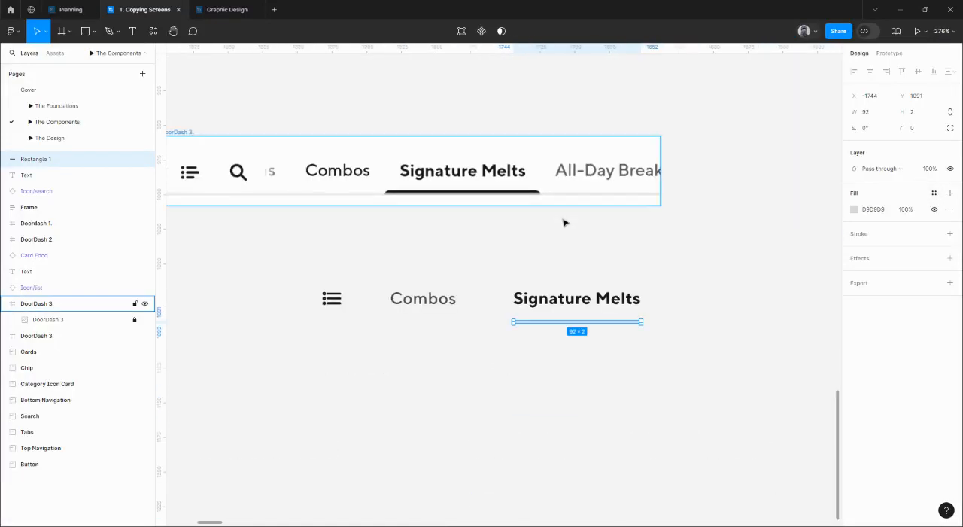
click(931, 193)
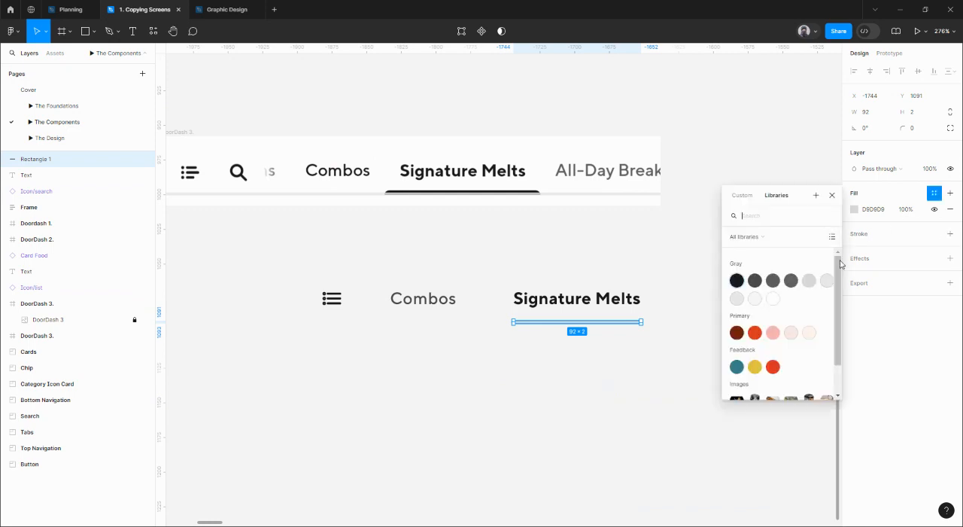
click(734, 283)
scroll(593, 321, up, 5)
scroll(592, 319, down, 3)
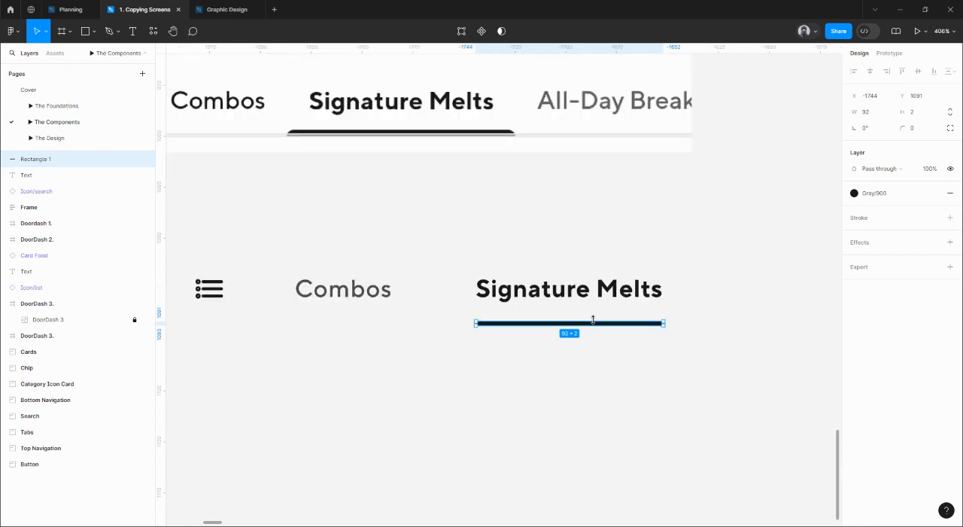
Move the underline rectangle up so it sits 4 px beneath the Signature Melts label.
click(582, 344)
click(577, 324)
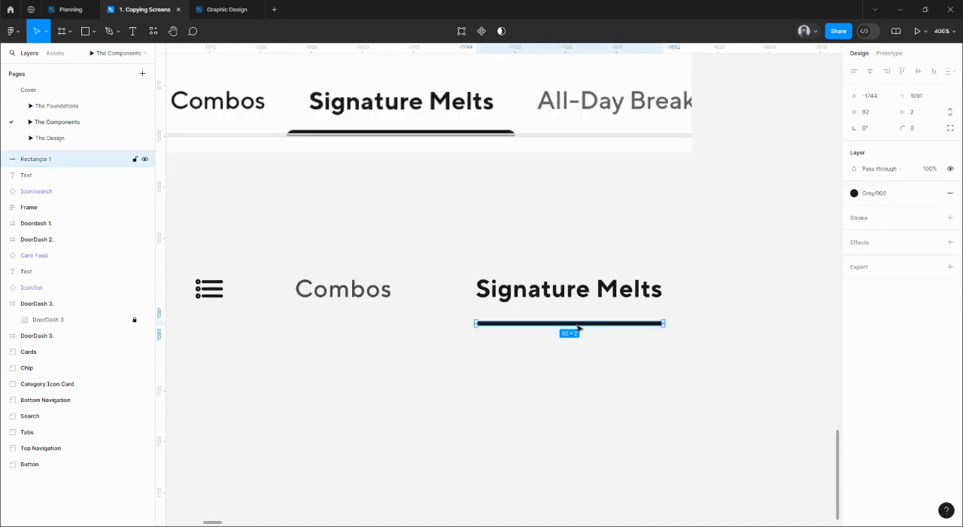
drag(581, 326, 577, 318)
Move the Signature Melts label and its underline together onto the matching tab in the reference bar.
shift+click(588, 292)
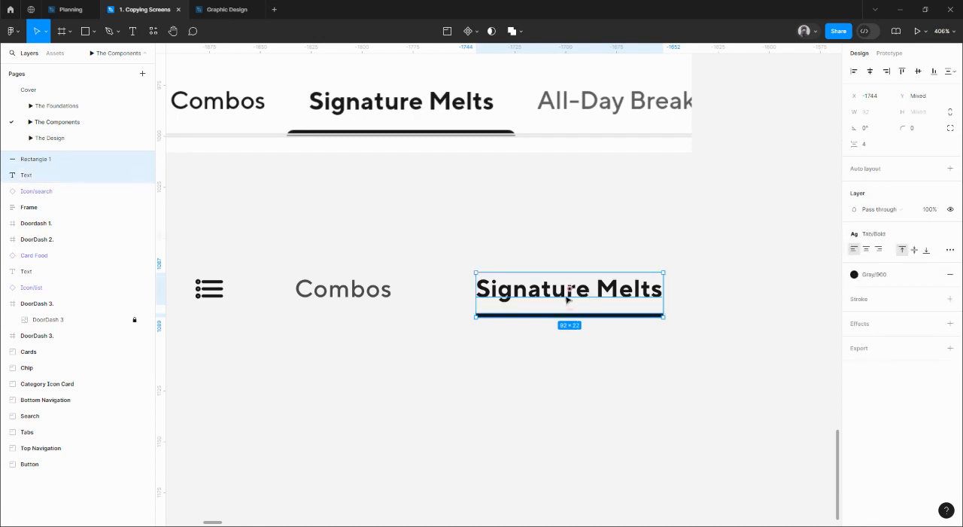
scroll(568, 292, up, 3)
scroll(567, 292, left, 3)
mouse_move(611, 359)
mouse_down()
mouse_move(444, 170)
mouse_move(464, 189)
mouse_up()
scroll(463, 192, up, 5)
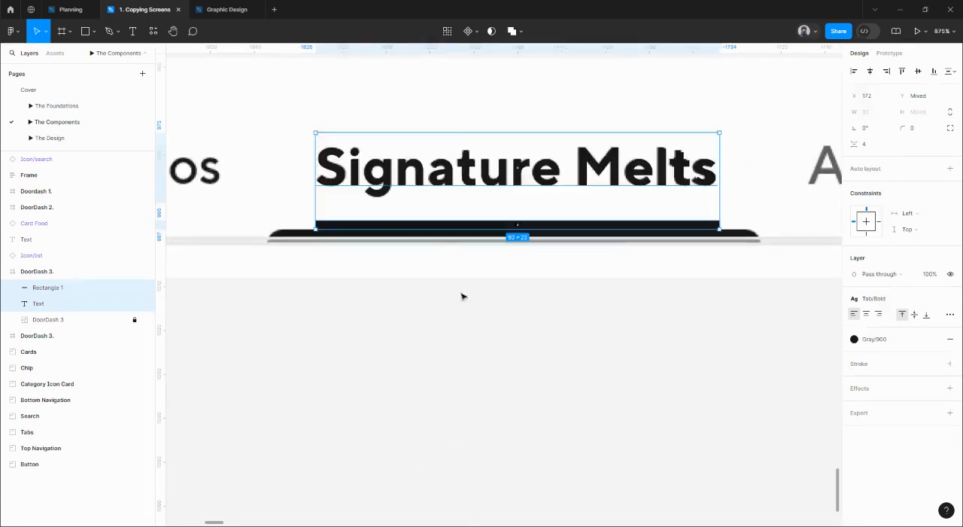
Lower the underline onto the reference underline at Y 39 and shift it left to X 160.
click(460, 297)
click(442, 228)
drag(441, 228, 442, 237)
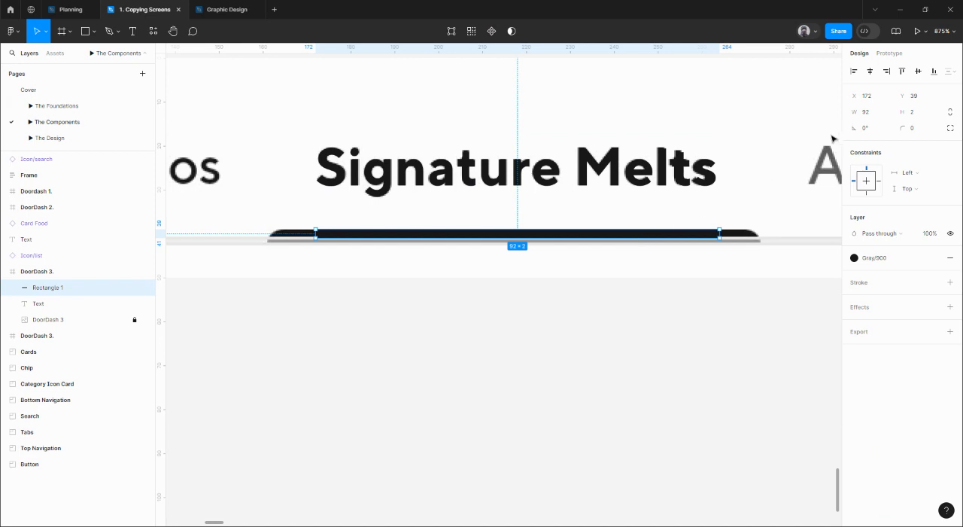
key(Left)
key(Left)
key(Left)
key(Left)
key(Left)
key(Left)
key(Left)
key(Left)
key(Left)
key(Left)
key(Left)
key(Left)
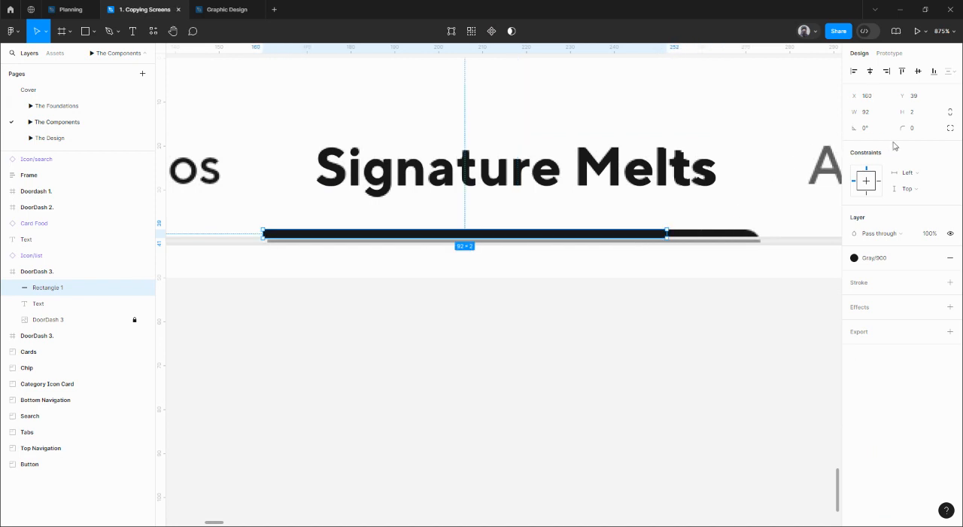
Widen the underline to 116 so it extends 12 px beyond both ends of the Signature Melts label.
drag(666, 233, 715, 235)
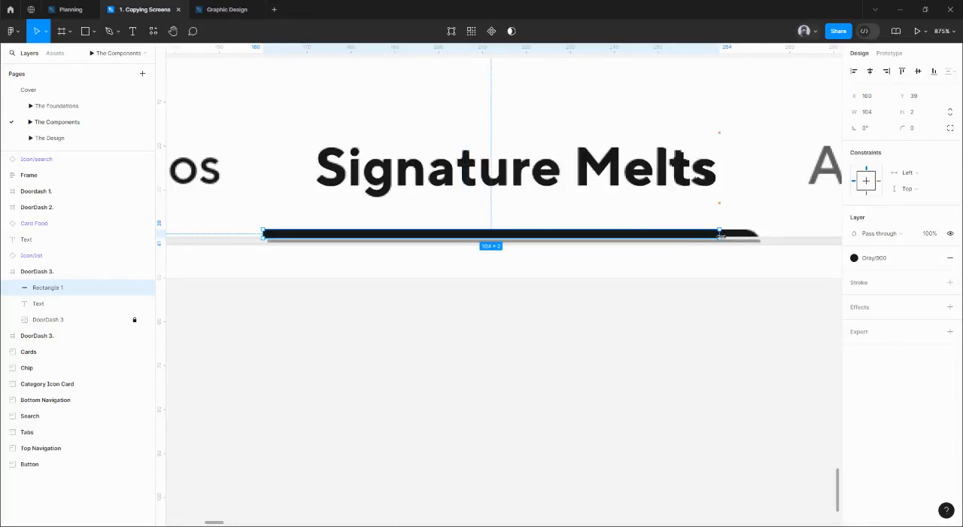
click(876, 116)
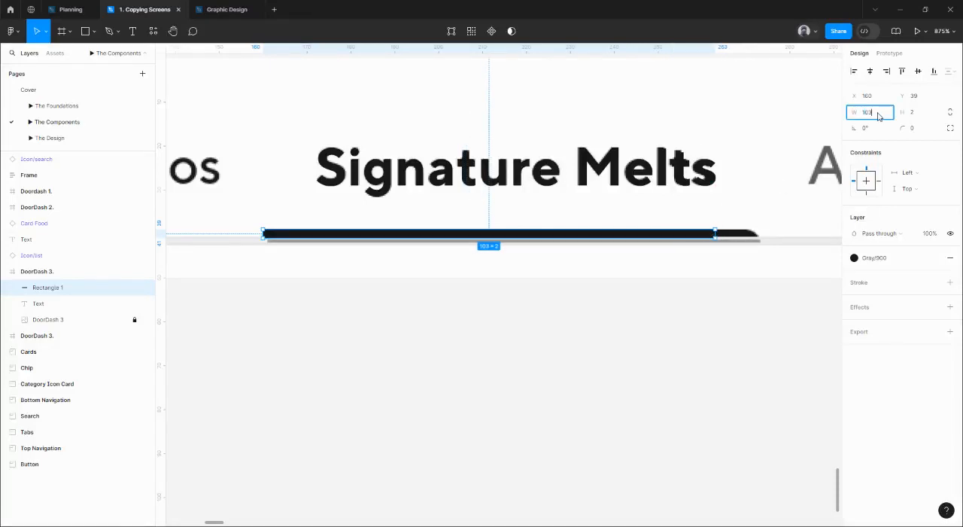
text(+12)
key(Return)
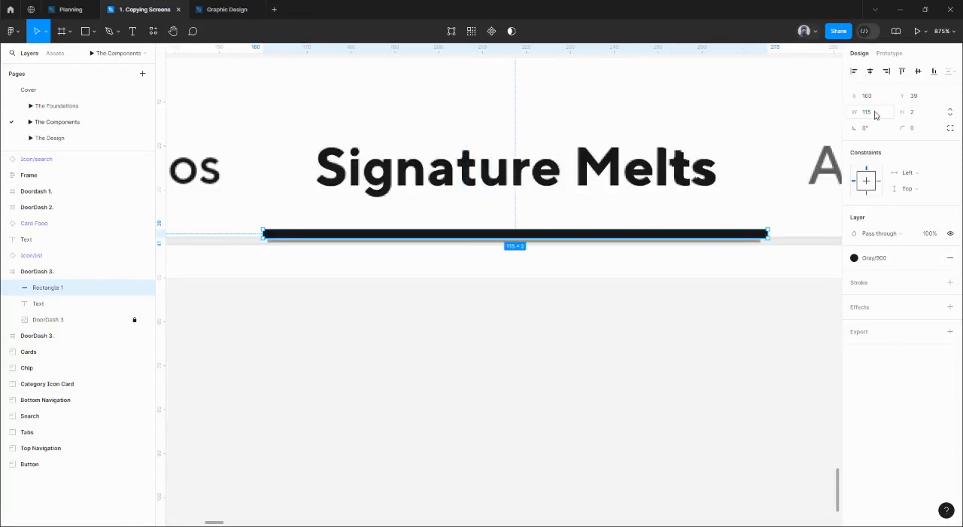
key(alt)
click(715, 189)
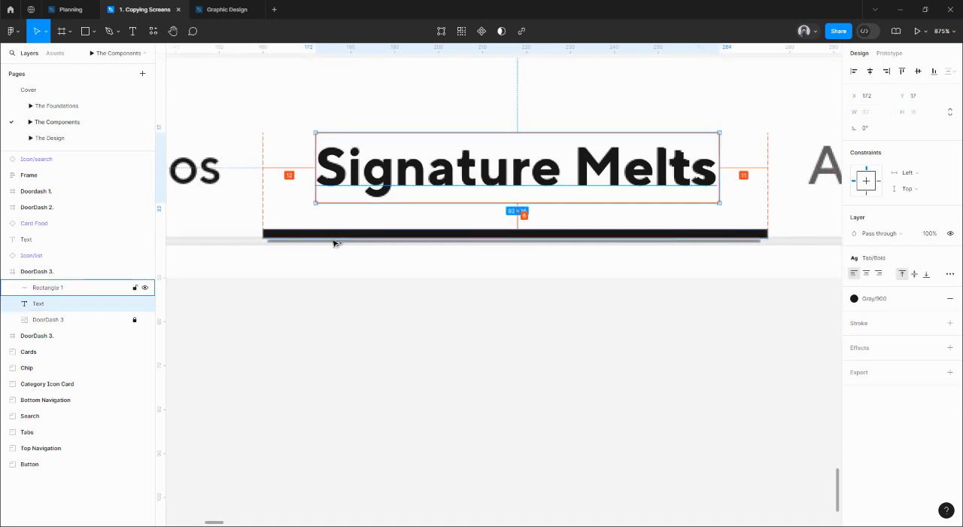
click(723, 234)
click(869, 113)
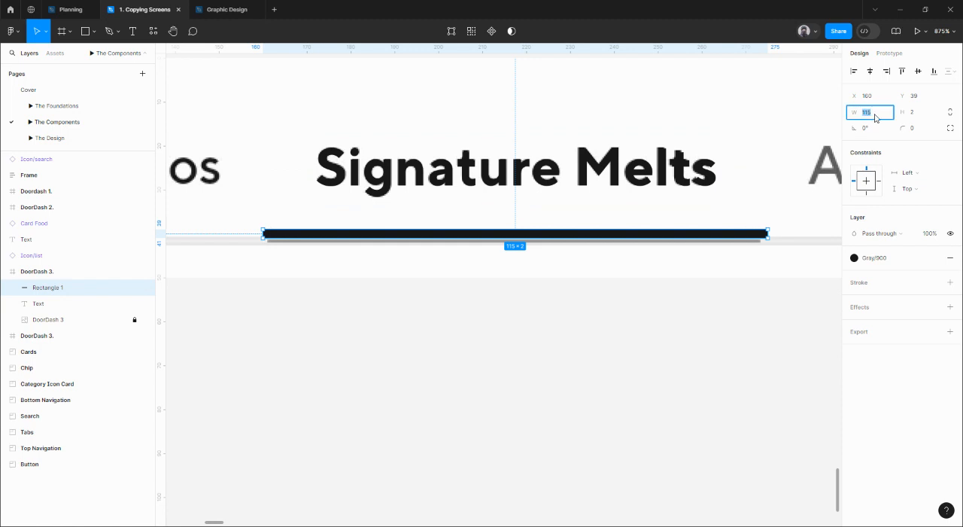
text(116)
key(Return)
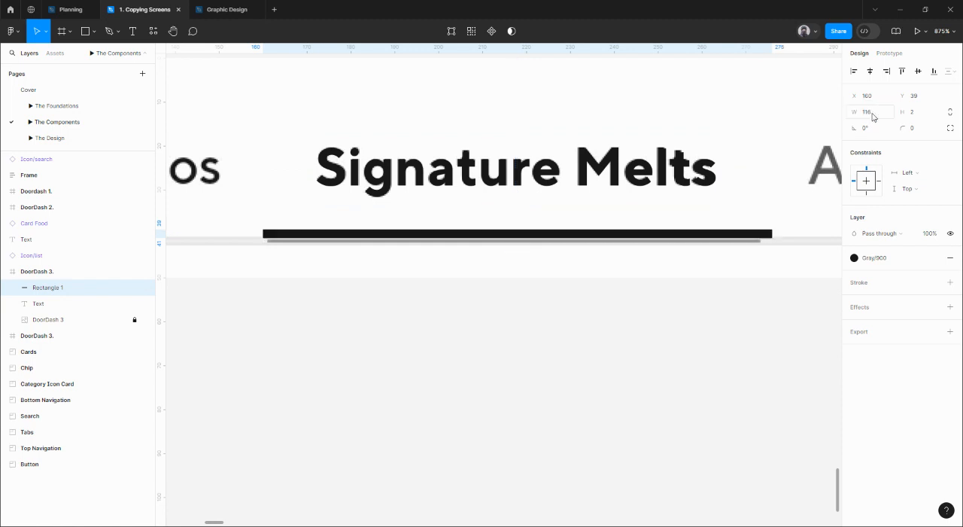
Try lifting the underline to compare its ends with the reference underline, and undo the move.
click(758, 263)
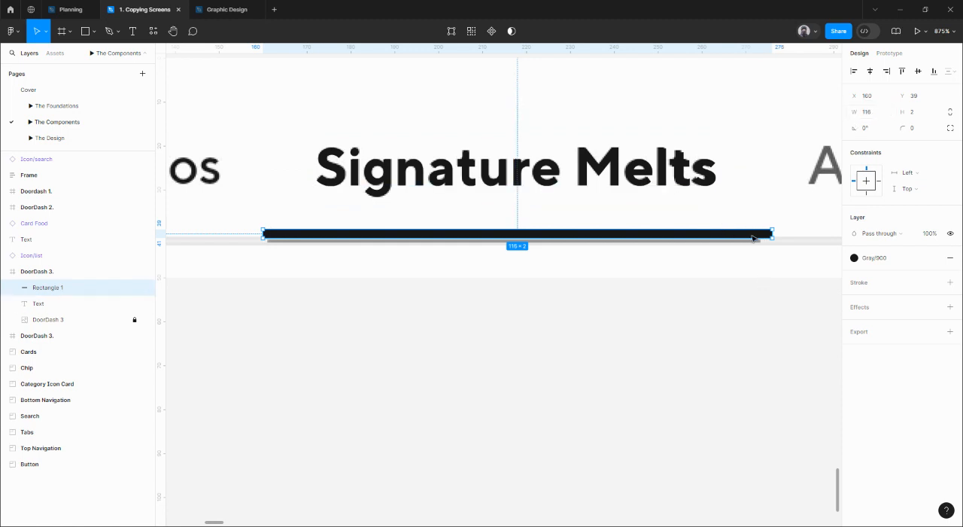
drag(753, 233, 750, 219)
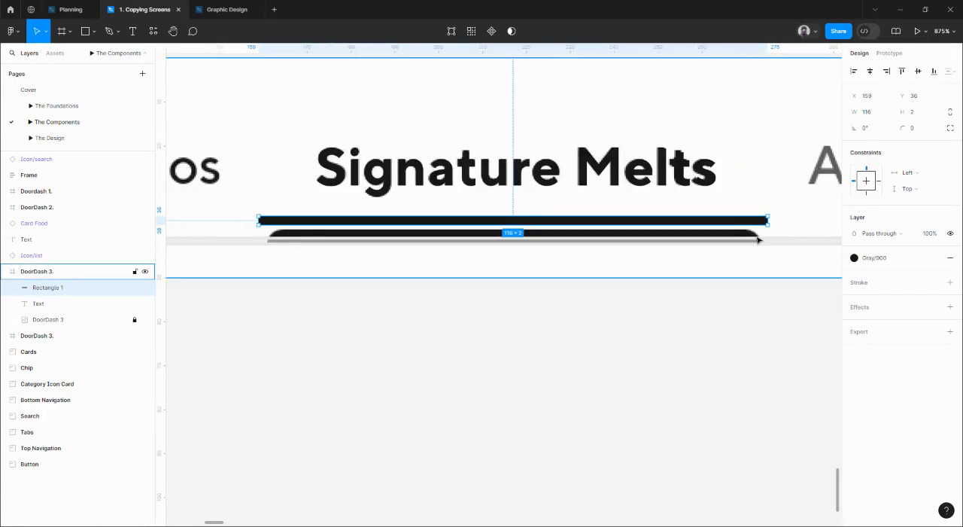
key(ctrl+z)
Round only the two upper corners of the underline with a corner radius of 12.
click(709, 237)
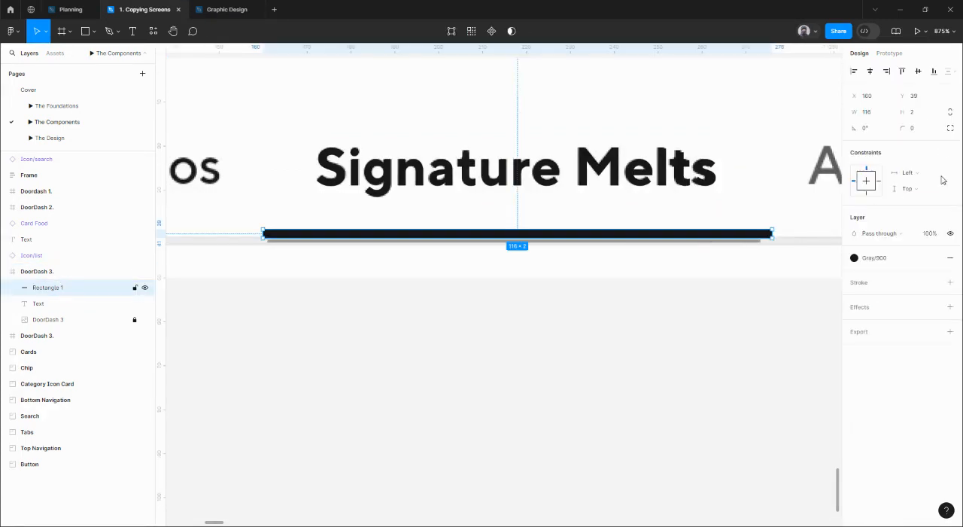
click(950, 129)
click(806, 154)
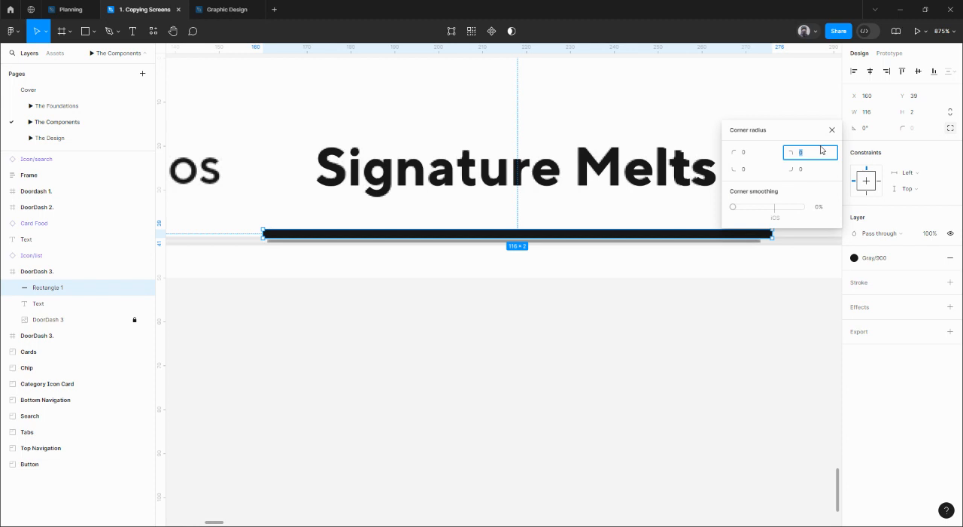
text(12)
click(762, 152)
text(12)
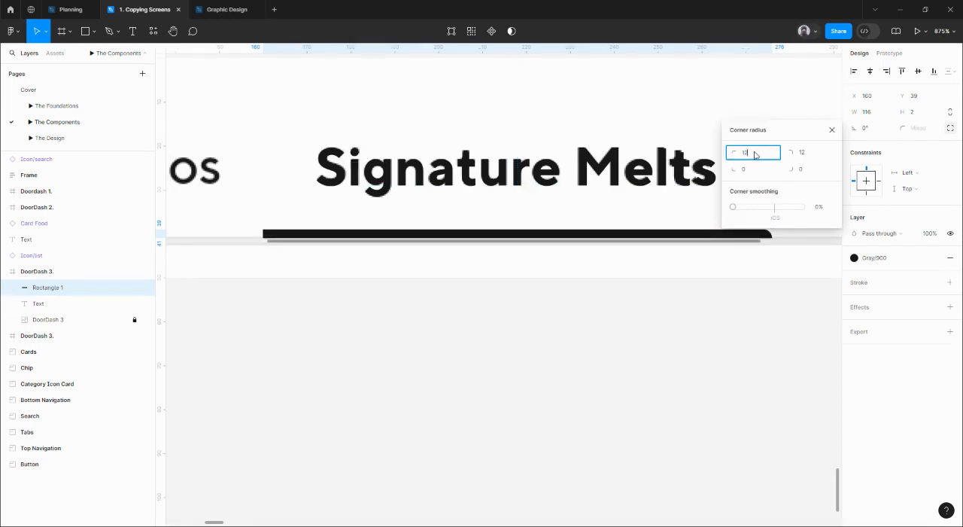
key(Return)
click(670, 306)
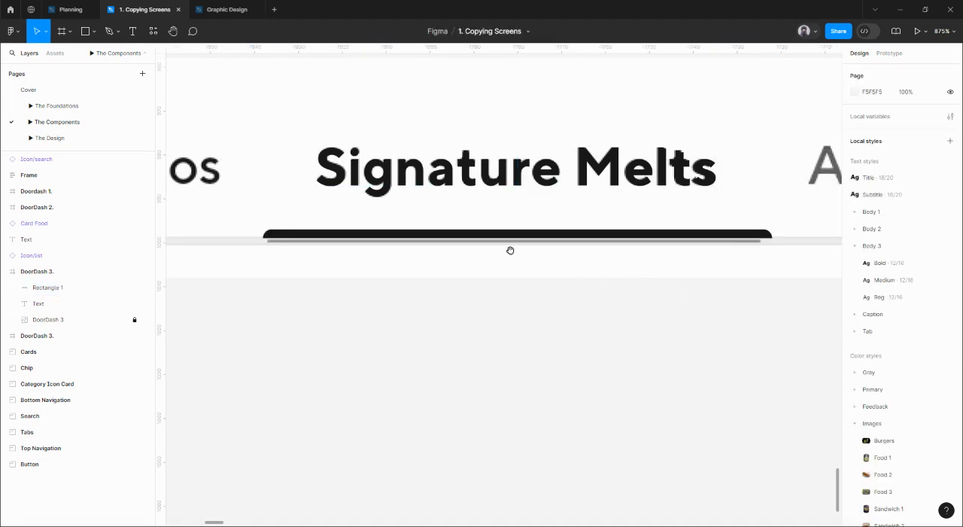
Wrap the Signature Melts label and its underline in a vertical auto layout frame.
drag(415, 235, 469, 323)
key(ctrl+z)
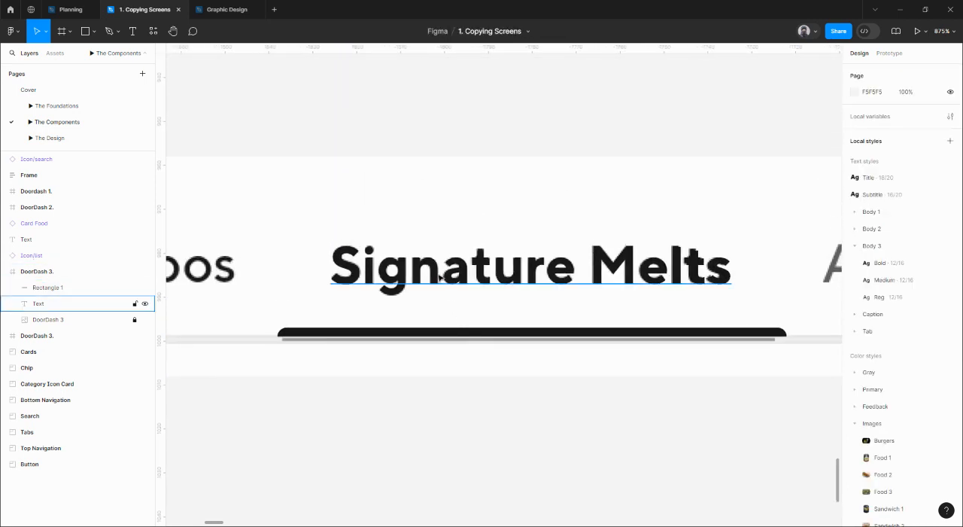
click(440, 276)
shift+click(441, 331)
key(shift+a)
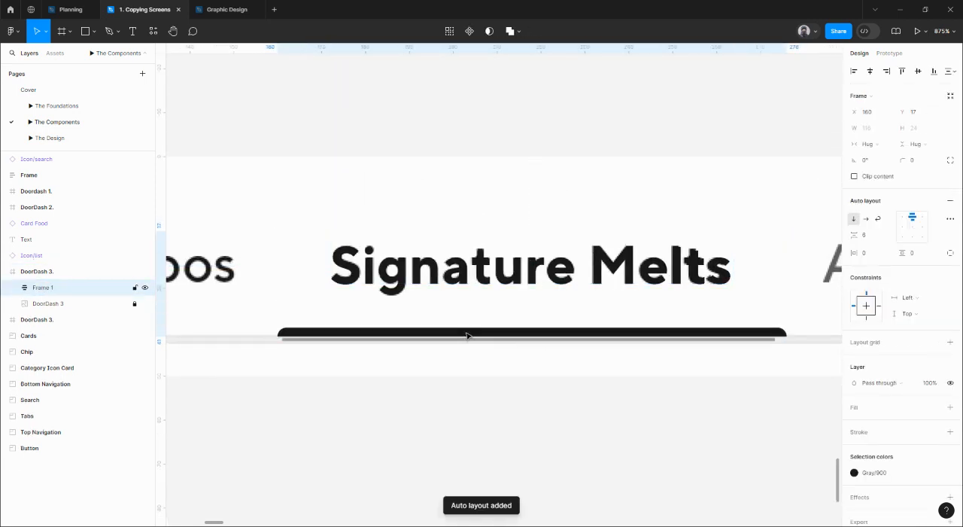
Give the auto layout frame a top padding of 8 and move it up to realign with the reference tab.
scroll(477, 295, down, 3)
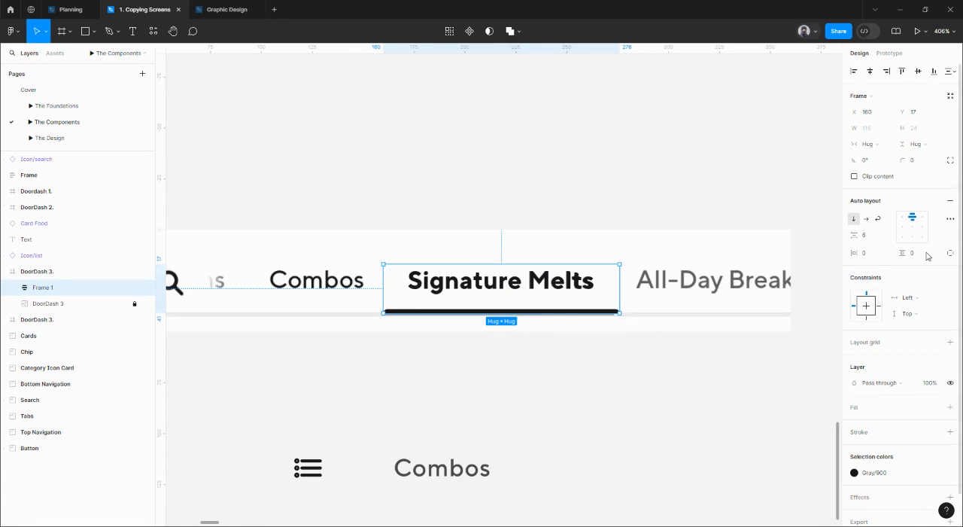
click(950, 253)
click(914, 253)
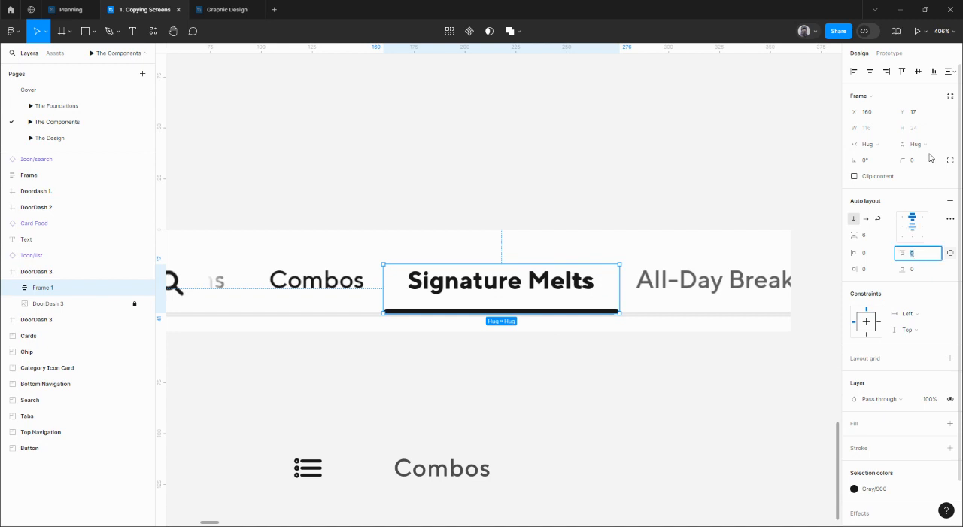
text(8)
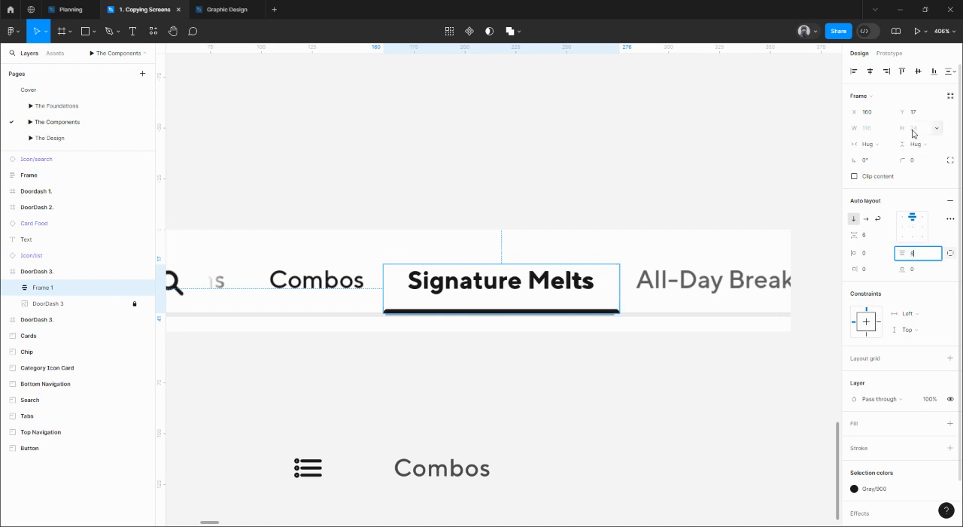
key(Return)
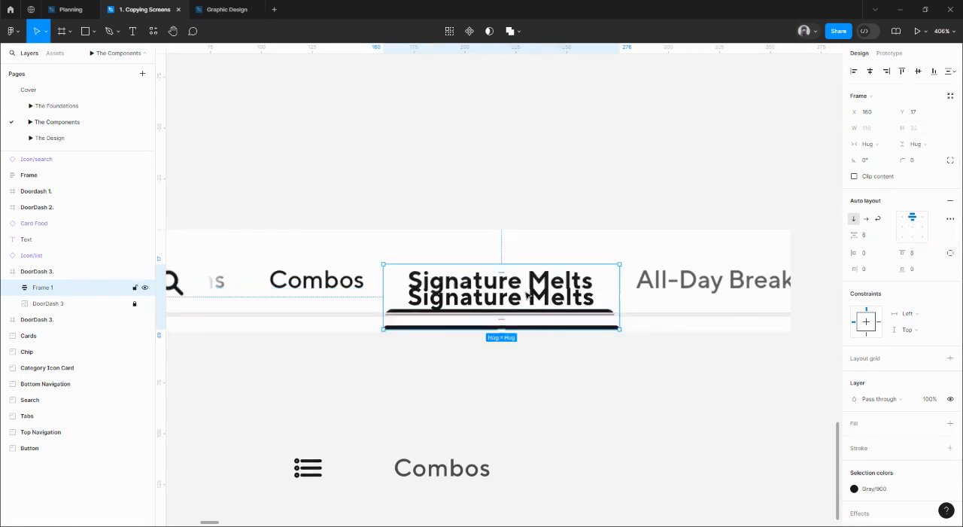
drag(530, 309, 527, 287)
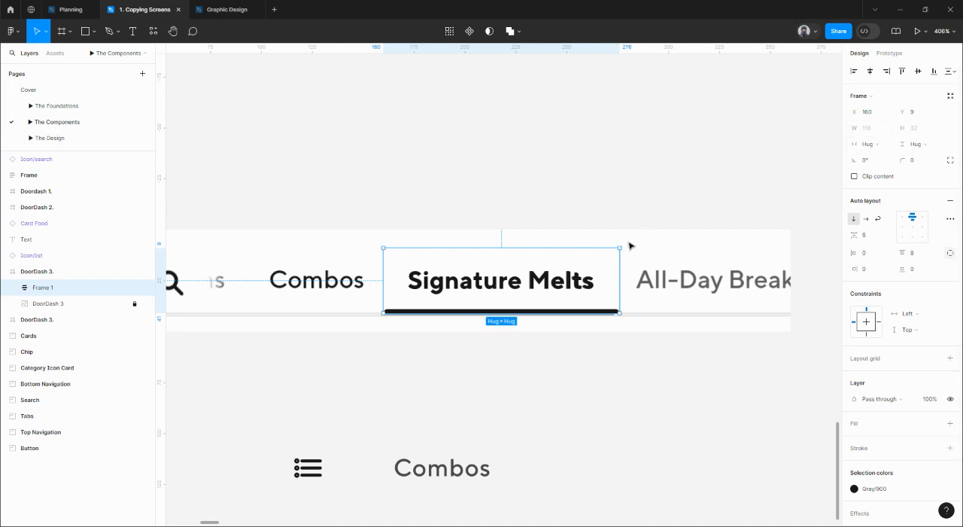
Move the Signature Melts tab frame out of the reference bar to the empty canvas beside the Combos label.
key(alt)
mouse_move(527, 283)
mouse_down()
mouse_move(520, 186)
mouse_move(686, 359)
mouse_move(618, 338)
mouse_up()
click(520, 300)
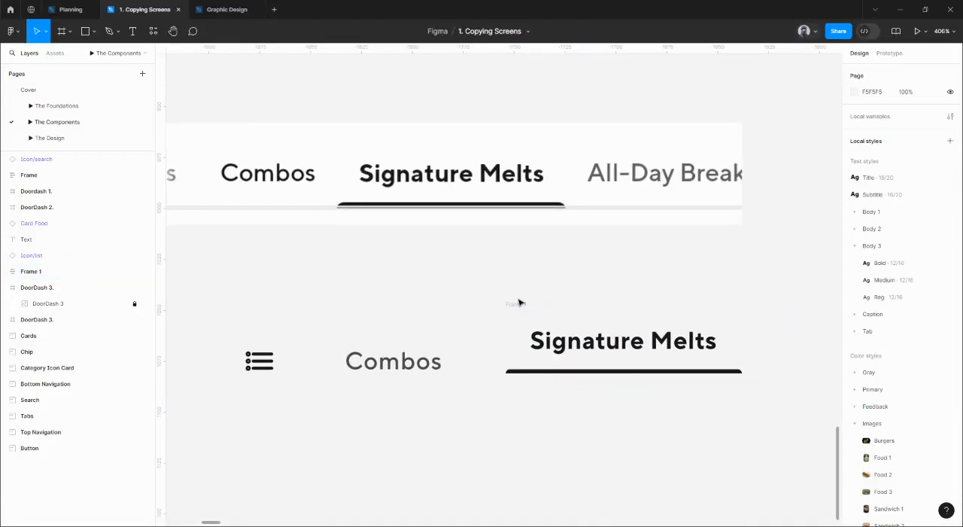
Rename the Signature Melts auto layout frame as Tab and select it.
double_click(525, 304)
text(Tab)
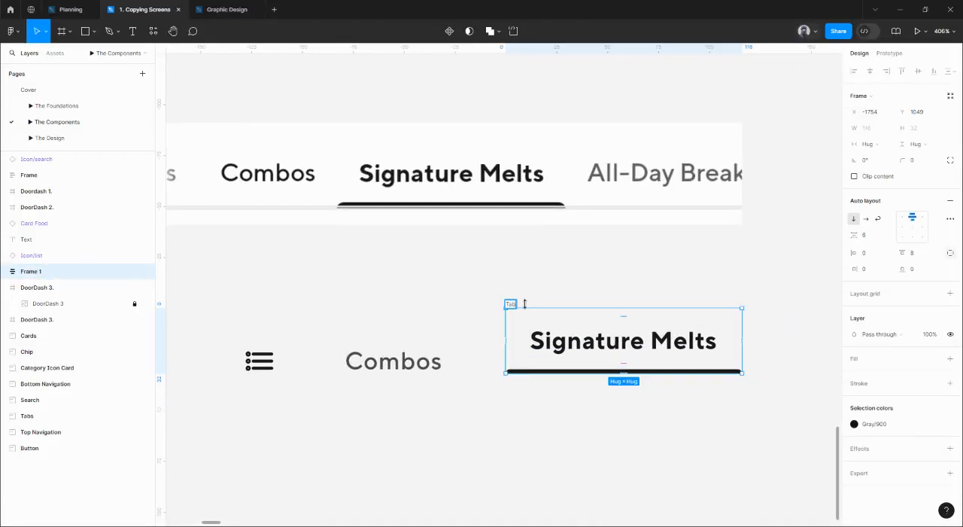
click(545, 269)
drag(537, 234, 538, 222)
scroll(537, 222, down, 2)
click(511, 259)
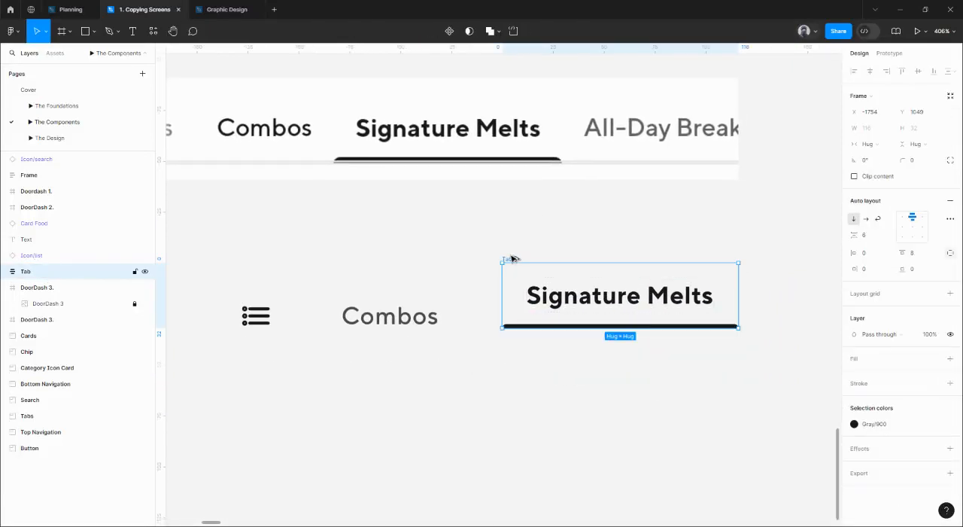
Duplicate the Signature Melts tab frame just below the original and rename the copy as Tab/selected.
drag(511, 265, 511, 349)
scroll(556, 331, down, 1)
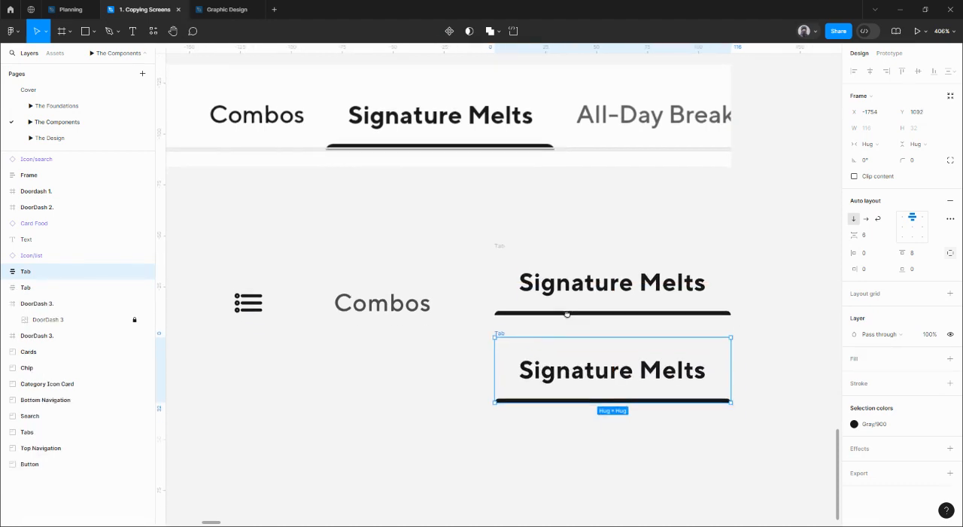
double_click(500, 333)
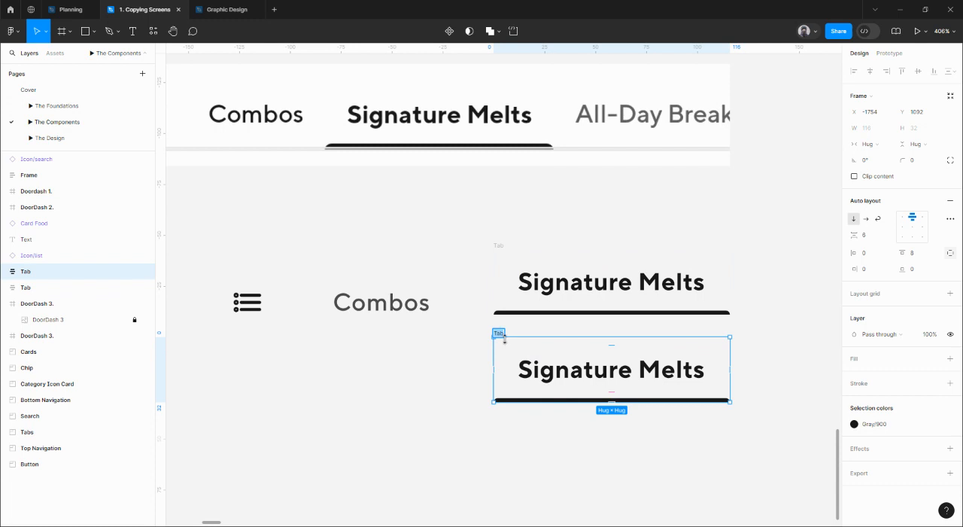
text(/selected)
key(BackSpace)
key(BackSpace)
key(BackSpace)
text(ted)
key(Return)
Rename the original upper Signature Melts tab frame as Tab/Non selected.
double_click(500, 248)
text(Tab/selected)
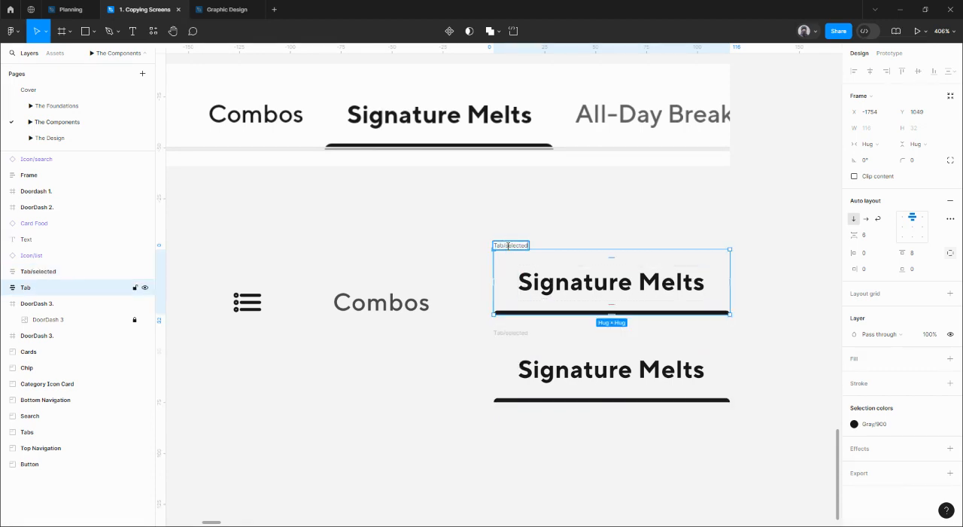
click(509, 247)
text(Non-)
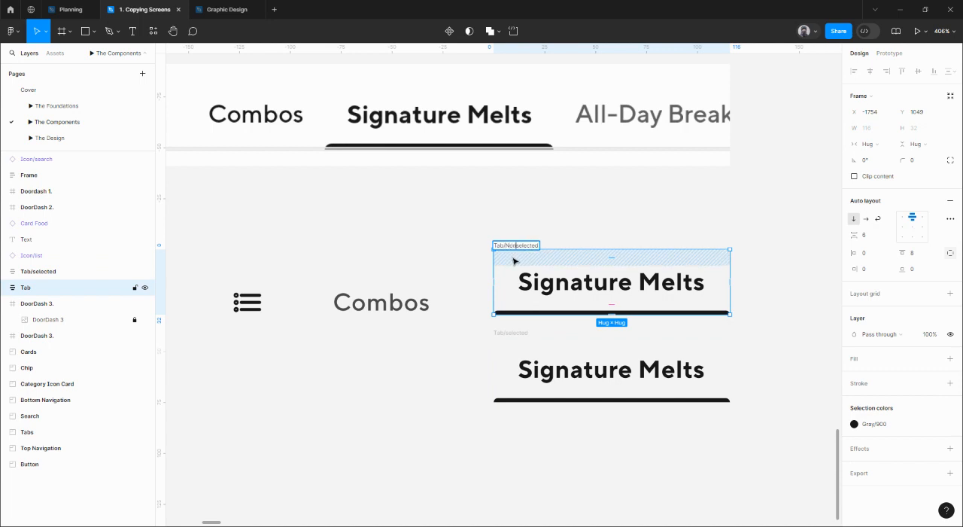
key(Return)
Replace the label in the Tab/Non selected frame with the loose Combos text, keeping its Body 3/Medium style and Gray/800 color.
click(423, 298)
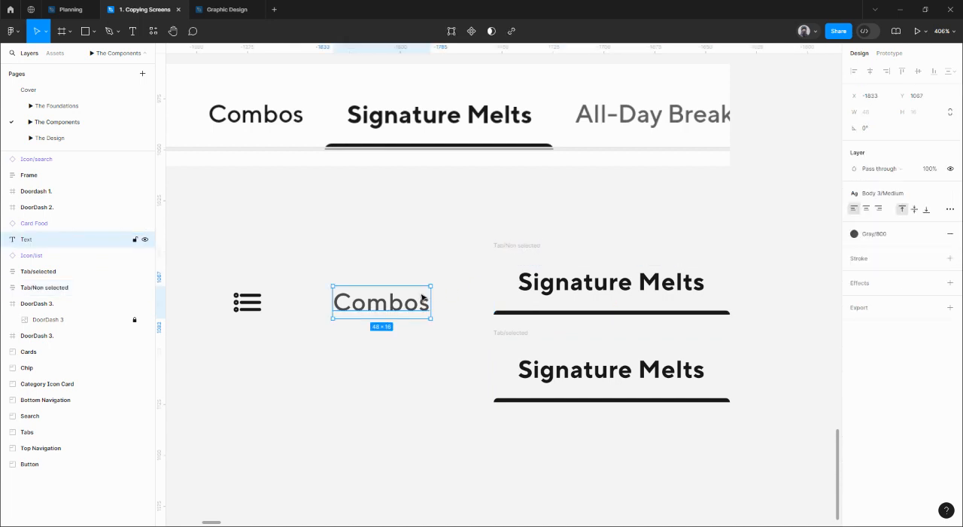
double_click(423, 298)
key(ctrl+c)
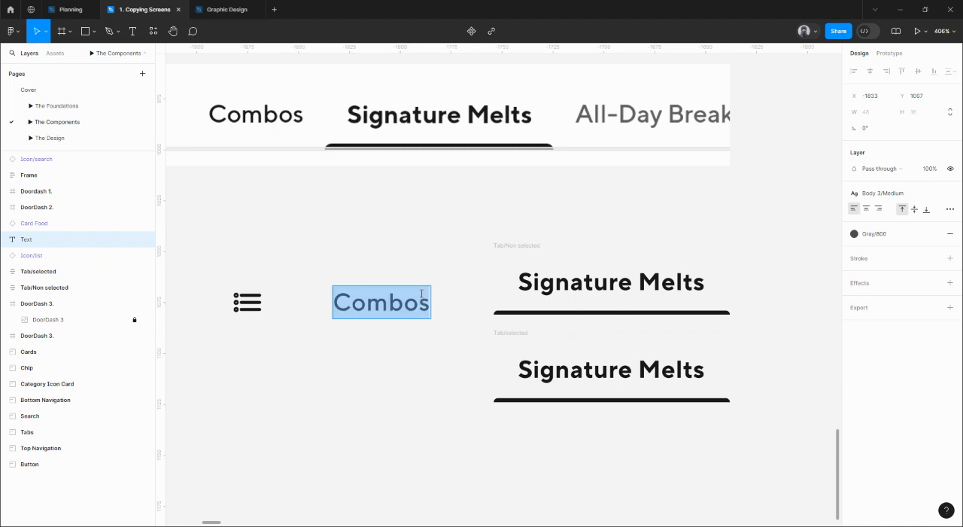
click(576, 276)
double_click(576, 275)
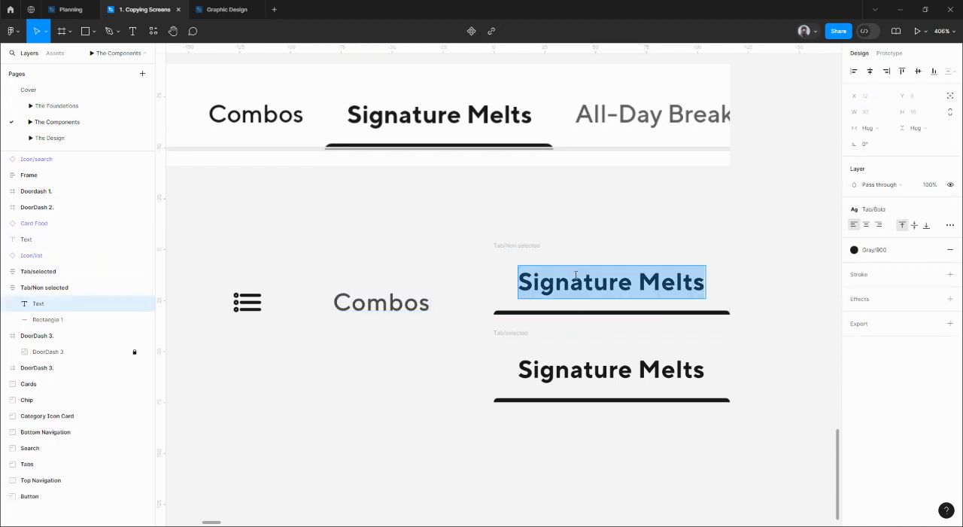
key(ctrl+v)
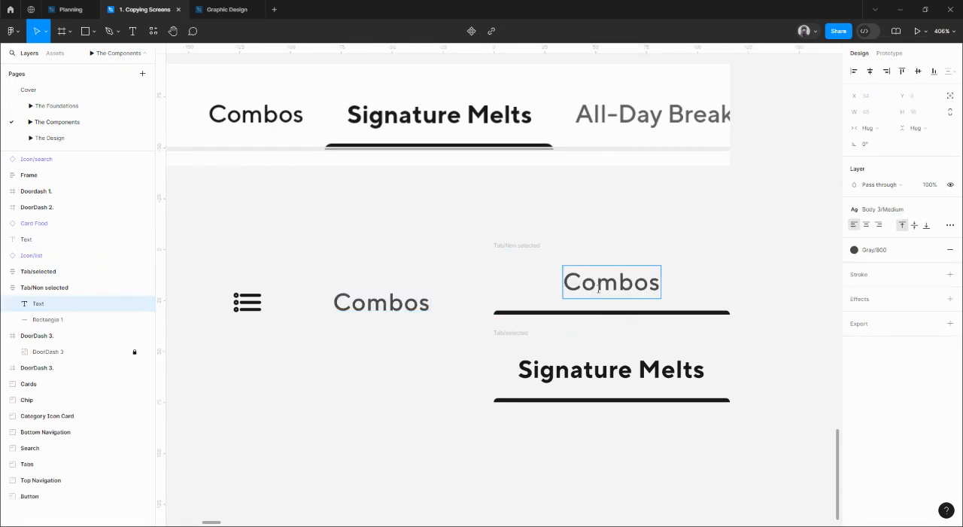
key(Escape)
Compare the loose Combos text with the label inside Tab/Non selected, and delete the loose one.
click(350, 310)
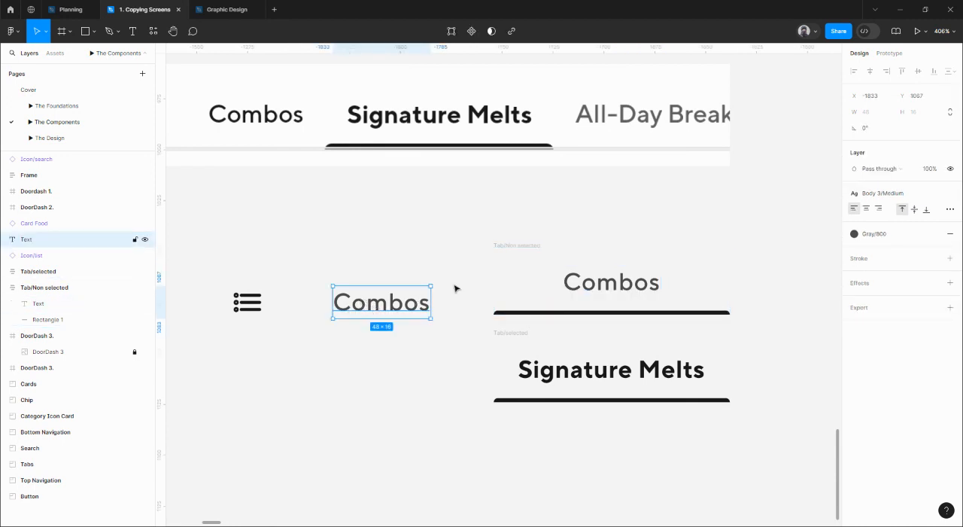
click(605, 280)
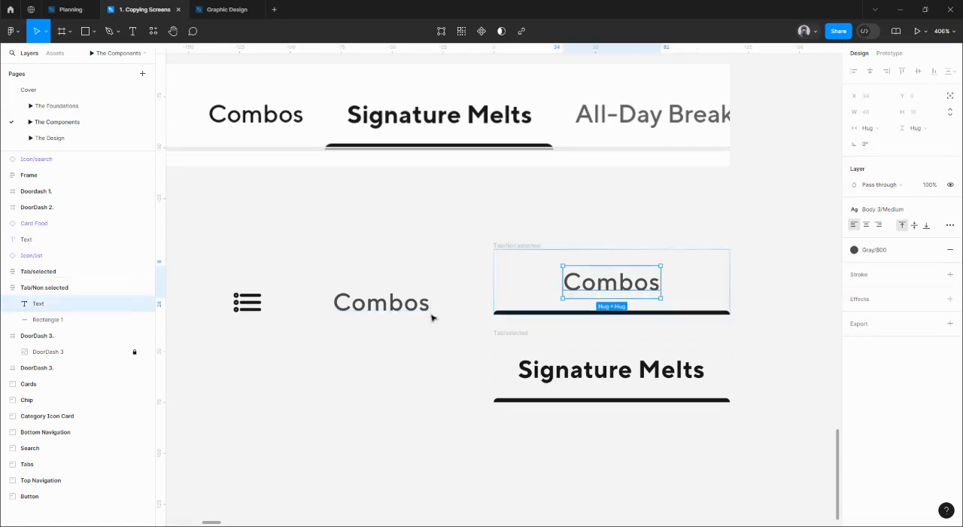
double_click(617, 288)
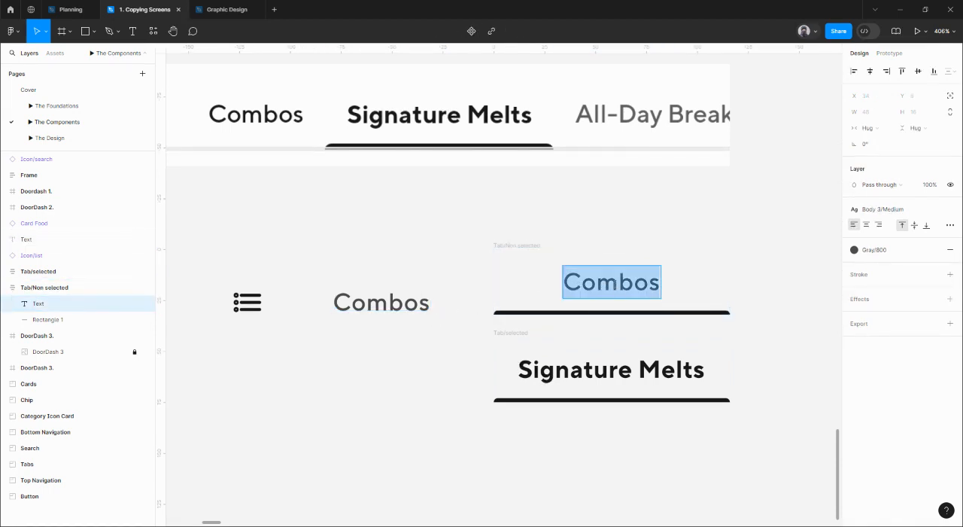
key(Escape)
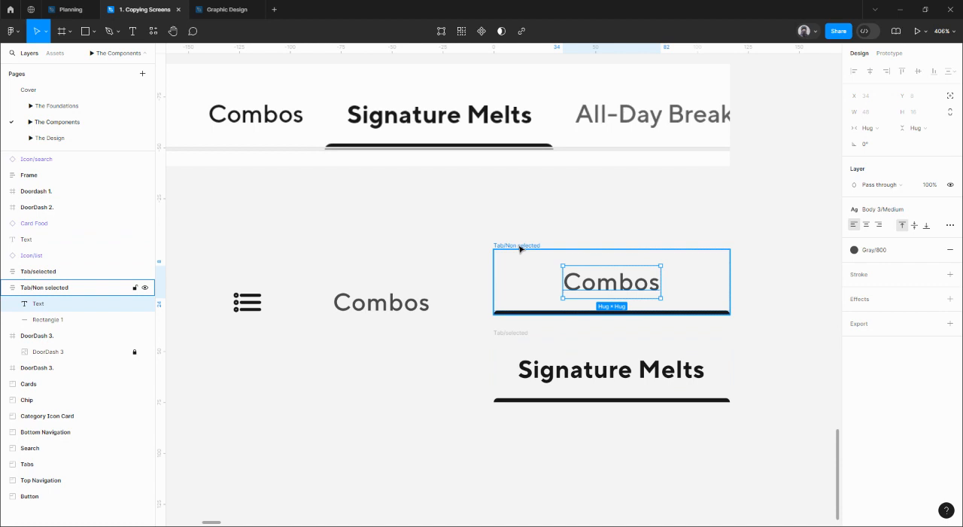
click(384, 294)
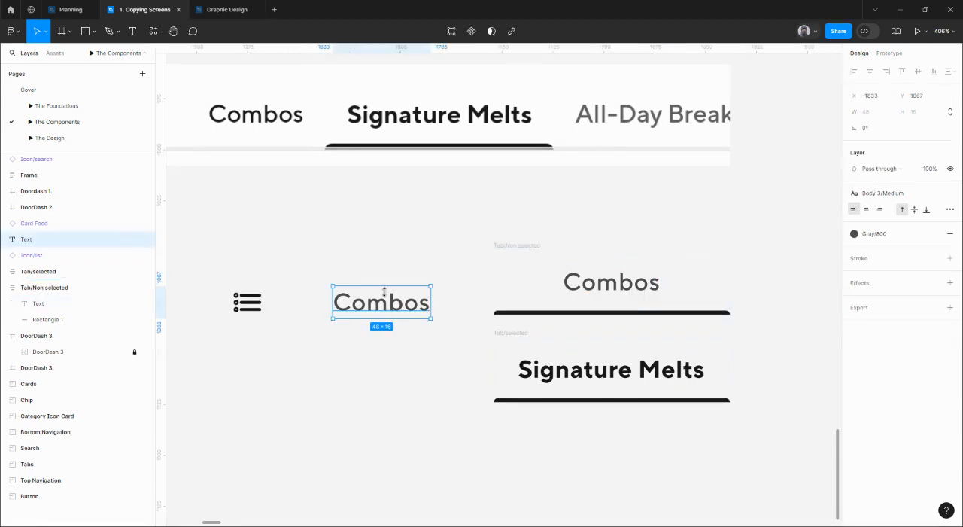
key(alt)
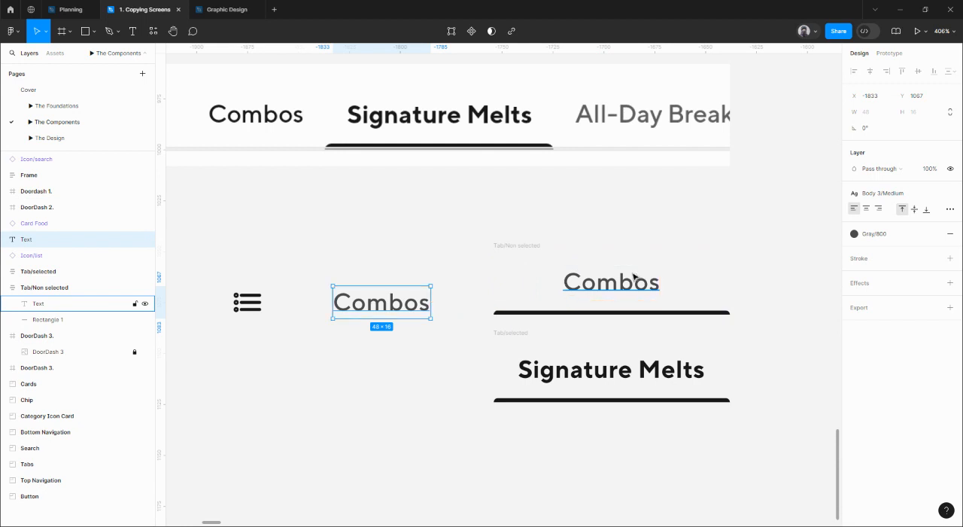
key(Delete)
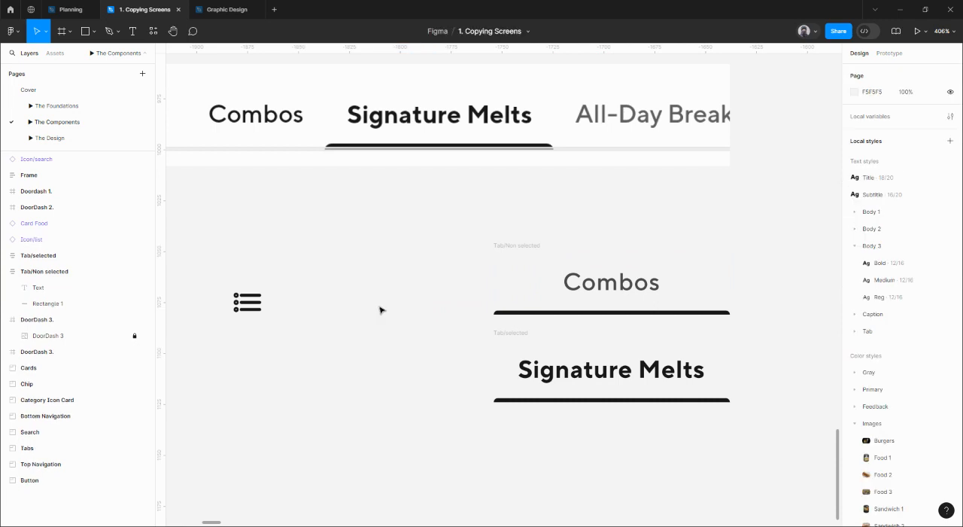
Set the width of the underline under Combos in the Tab/Non selected frame to Fill container.
click(594, 256)
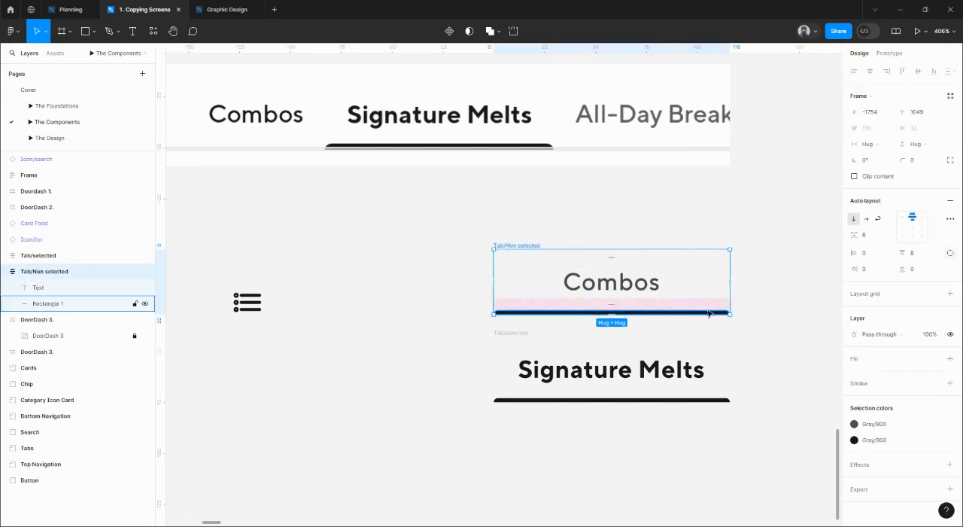
click(569, 282)
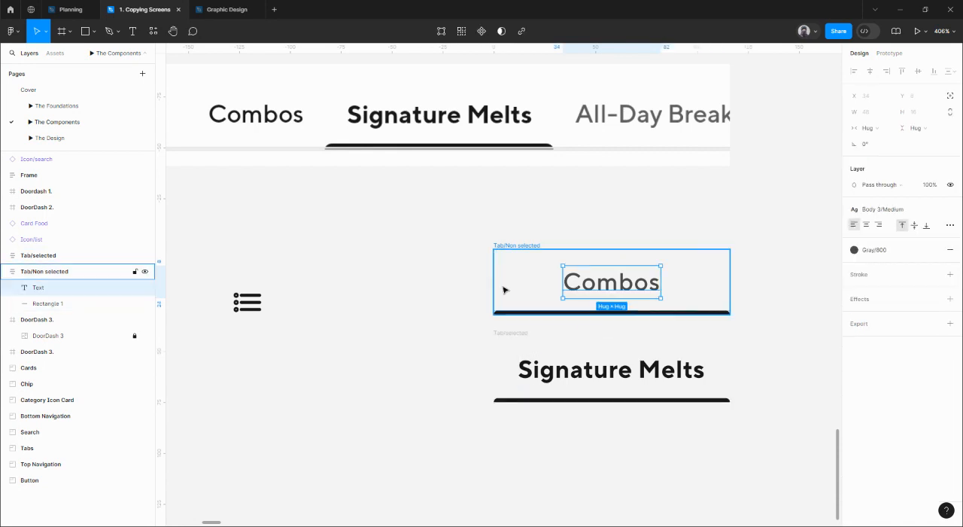
click(707, 312)
click(869, 134)
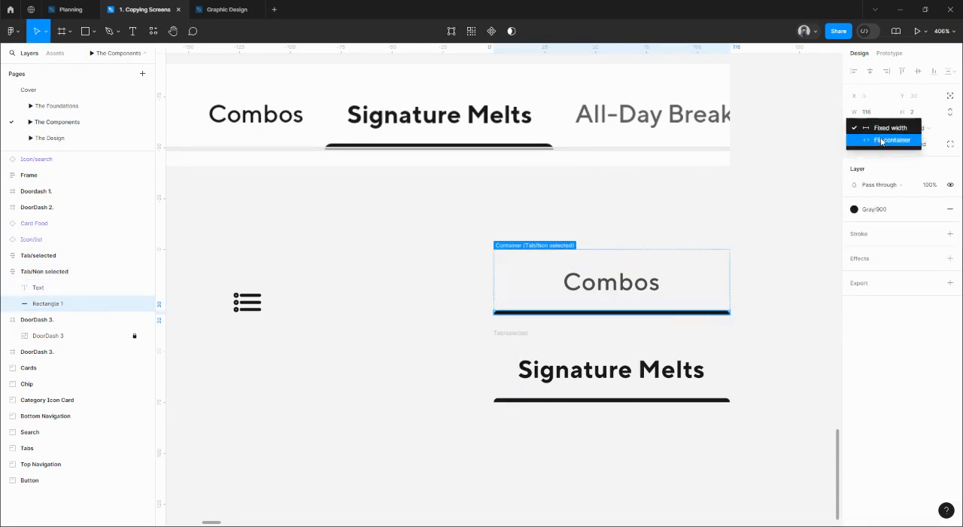
click(876, 140)
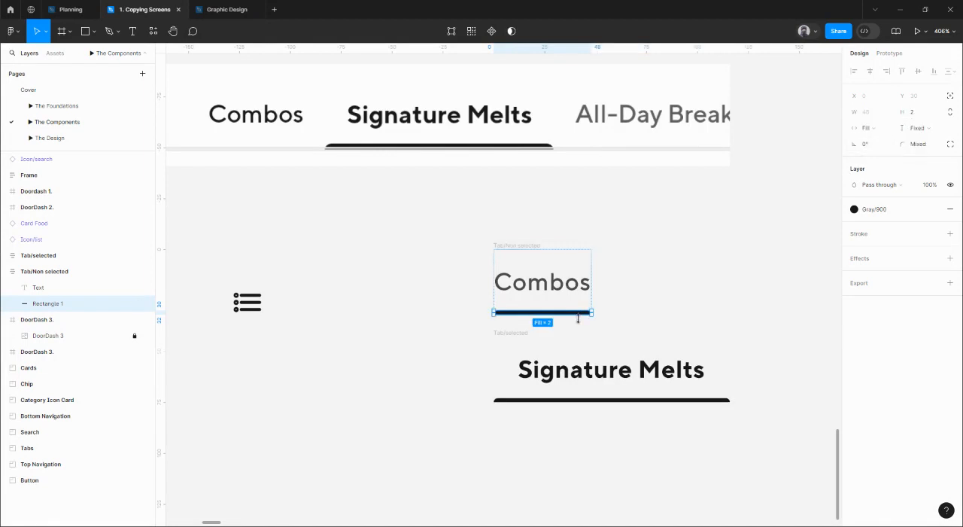
Give the Tab/Non selected frame a horizontal padding of 12.
click(525, 249)
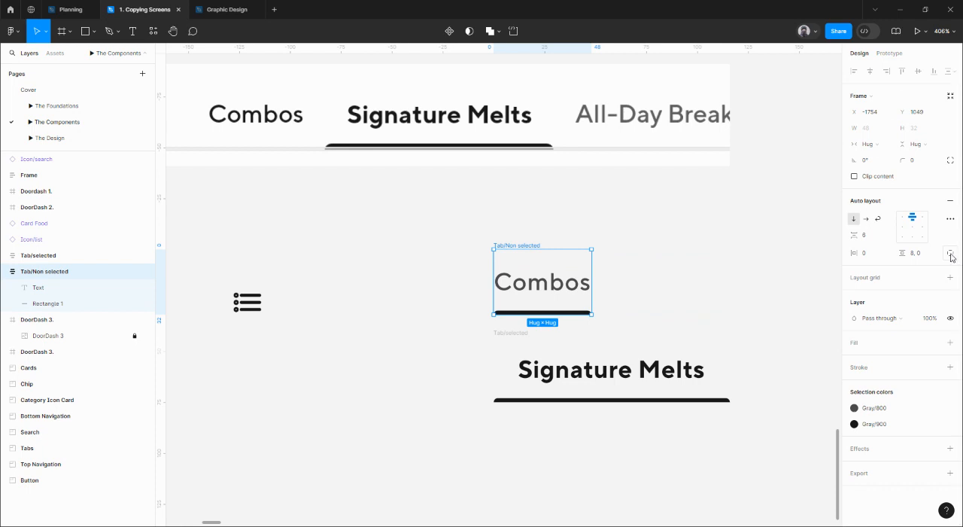
click(870, 256)
text(109)
text(2)
key(Return)
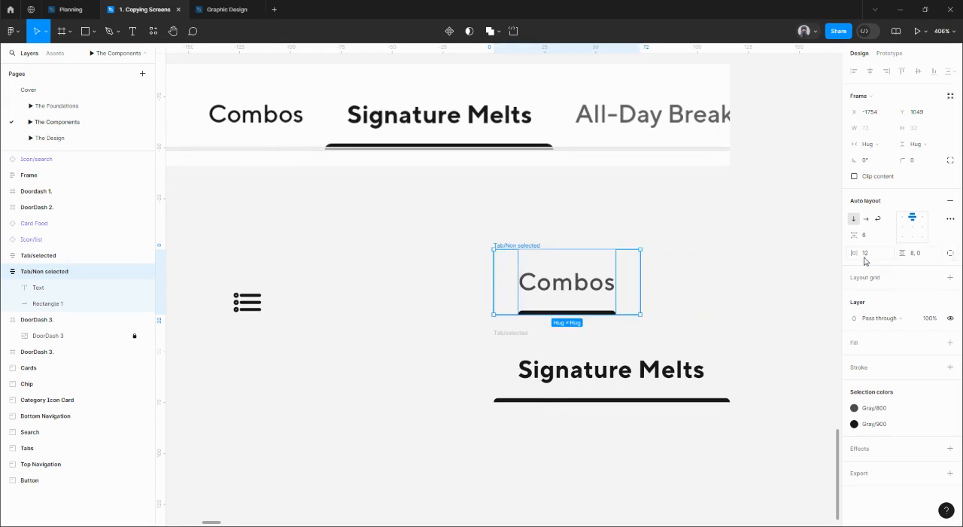
Set the width of the underline under Signature Melts in the Tab/selected frame to Fill container.
click(522, 334)
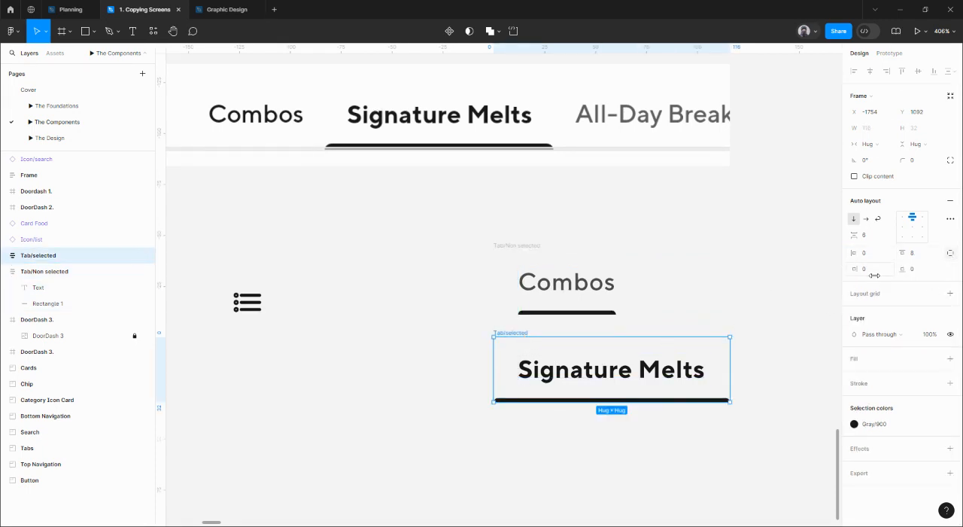
click(697, 401)
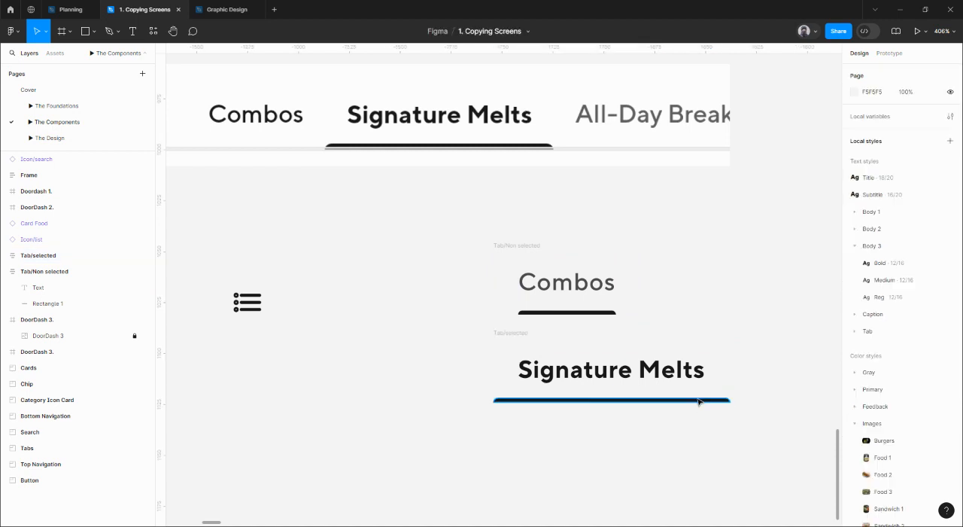
click(697, 401)
click(878, 129)
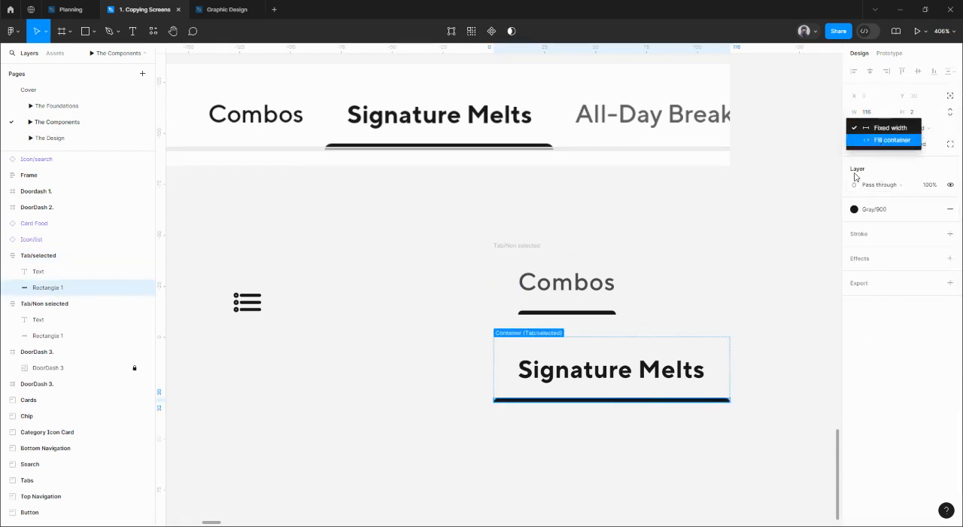
click(889, 140)
Give the Tab/selected frame a horizontal padding of 12.
click(510, 339)
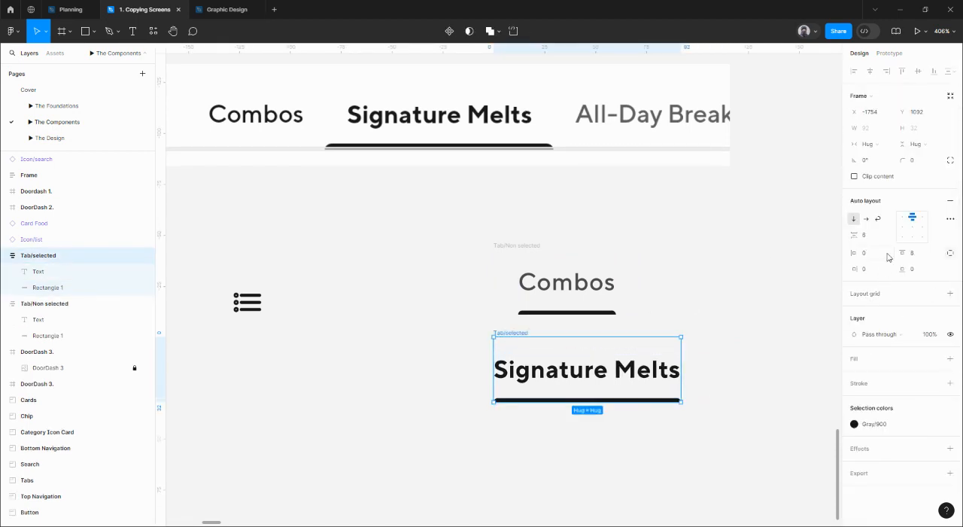
click(949, 255)
click(866, 253)
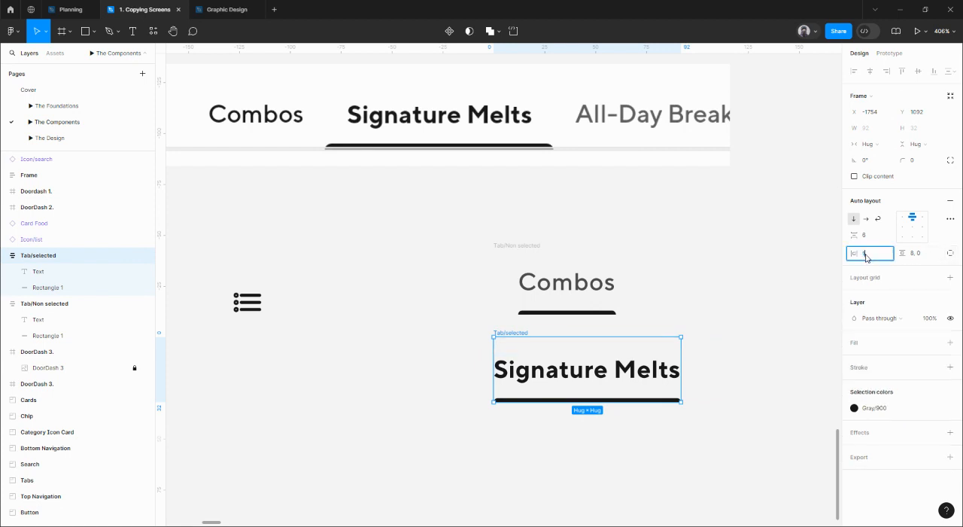
text(12)
key(Return)
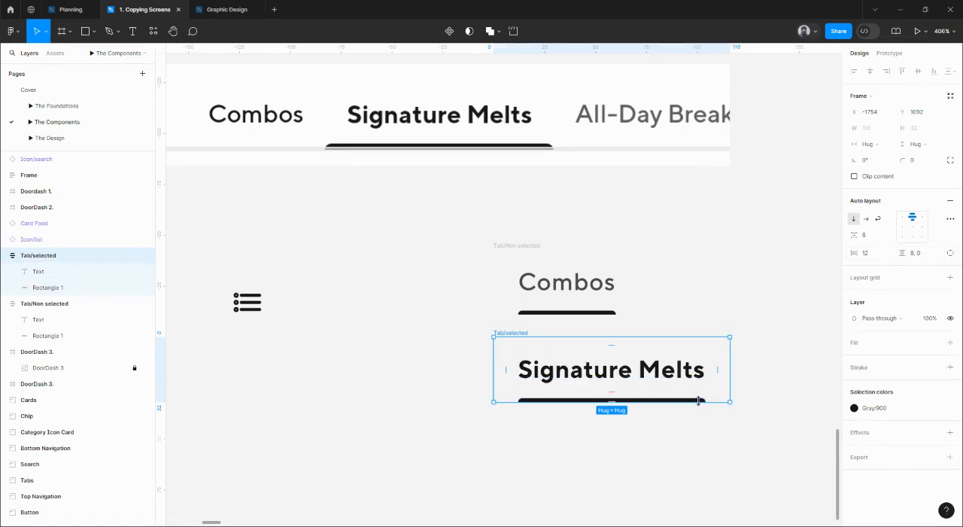
Measure the gap between the Signature Melts label and its underline.
click(681, 375)
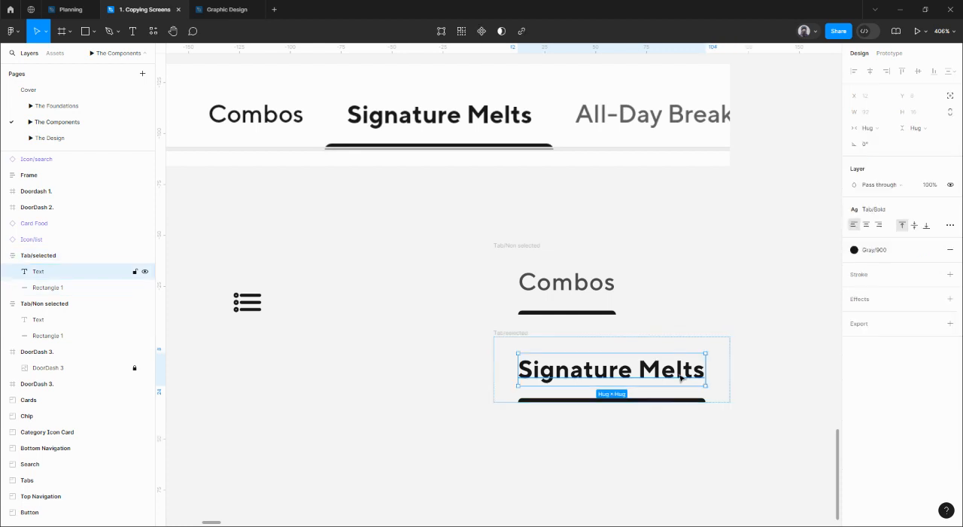
click(709, 419)
scroll(706, 402, down, 1)
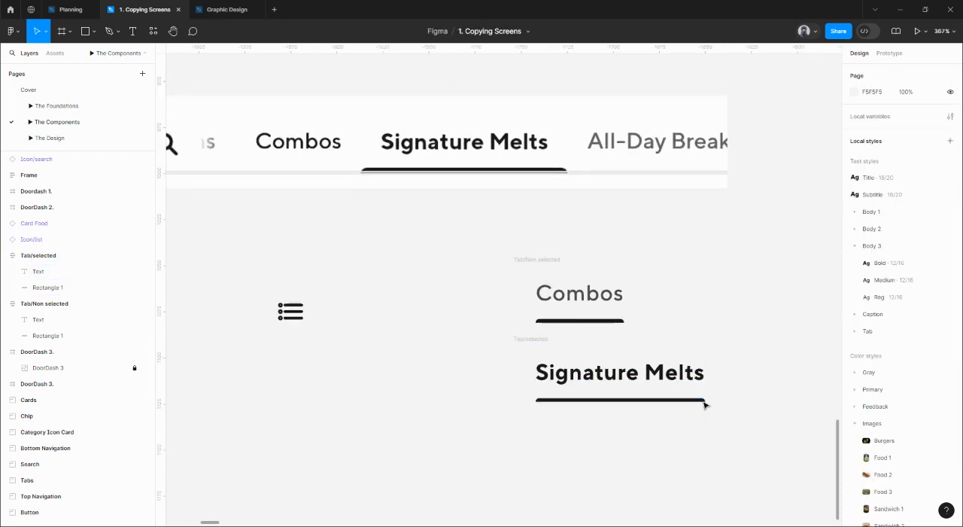
click(706, 401)
scroll(706, 401, up, 5)
key(alt)
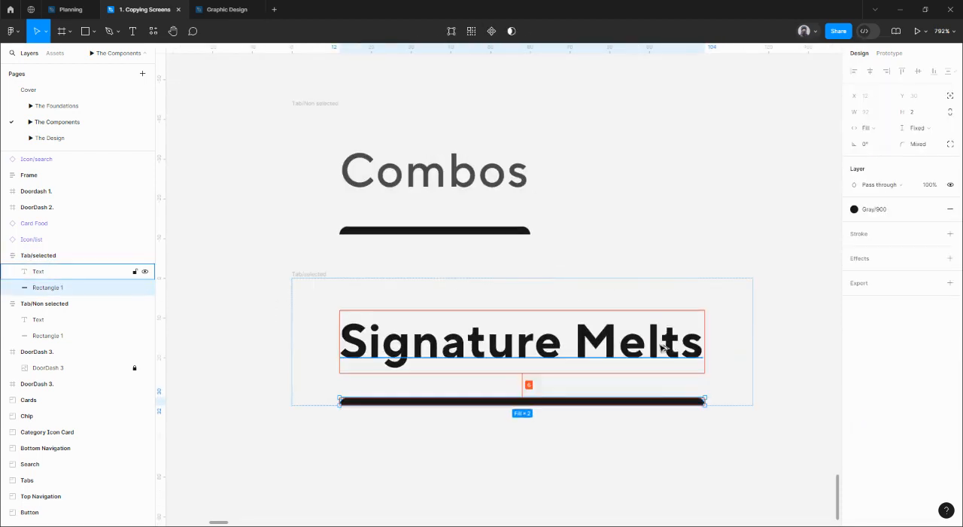
scroll(667, 374, down, 2)
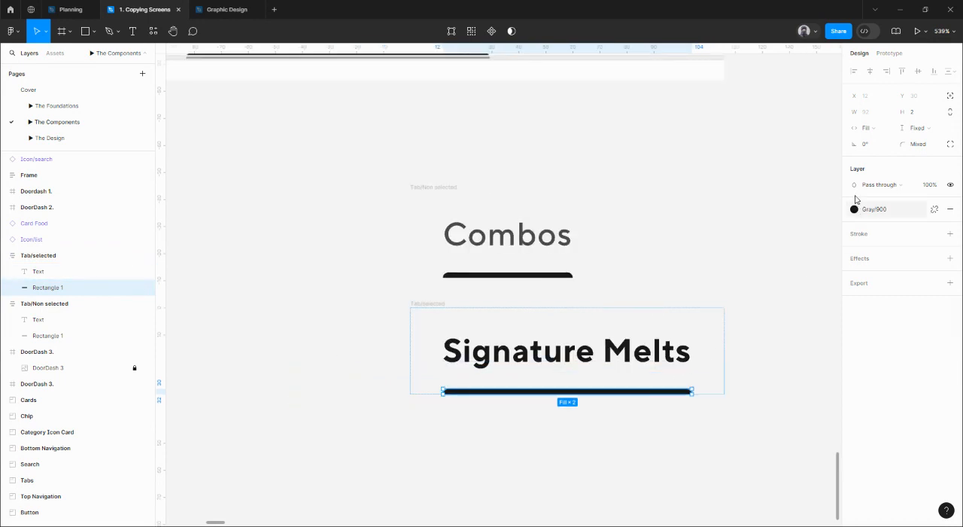
Set the vertical padding of both the Tab/Non selected and Tab/selected frames to 8.
click(448, 194)
shift+click(456, 312)
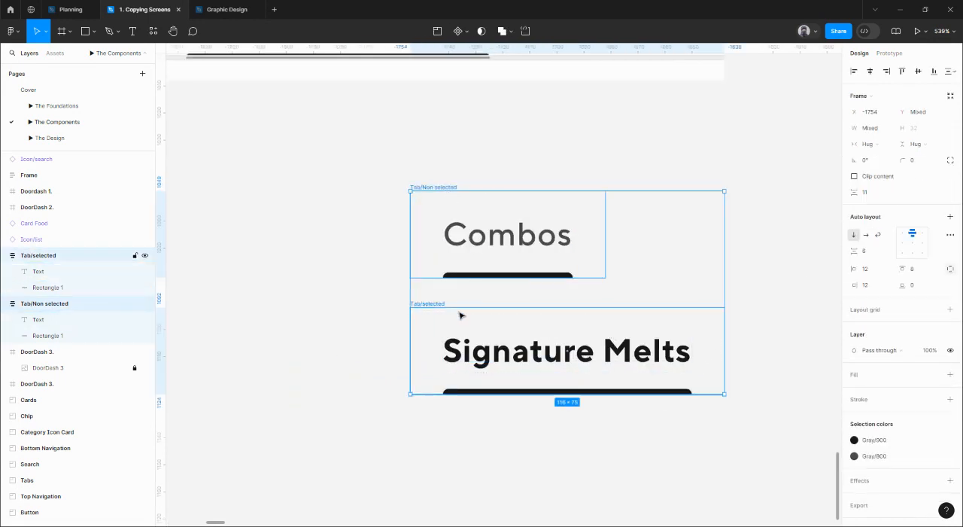
click(949, 271)
click(920, 271)
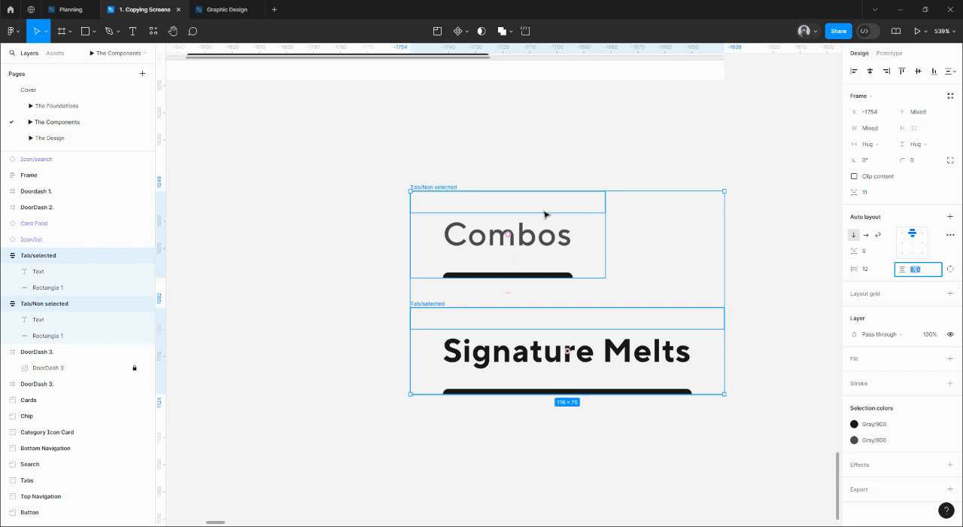
text(8)
key(Return)
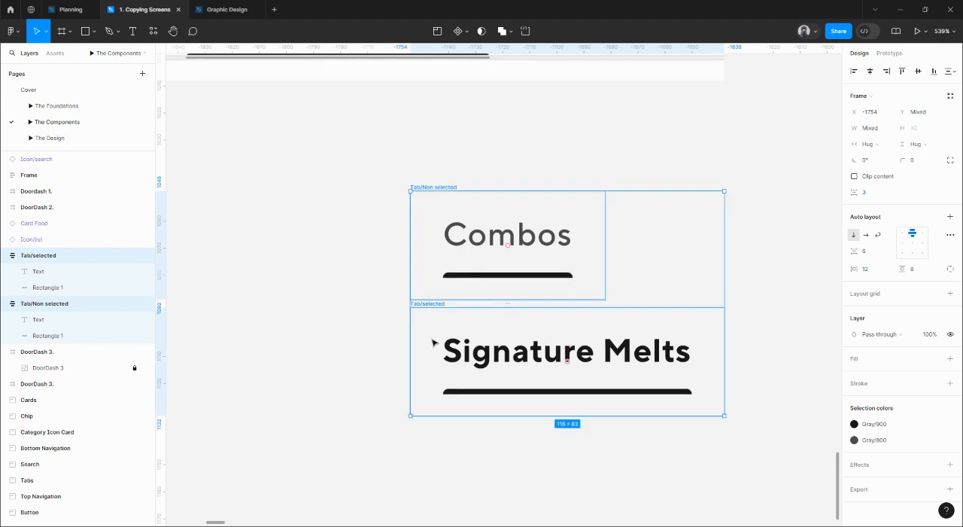
Rename the underline layers in the Tab/selected and Tab/Non selected frames as Selected.
click(567, 393)
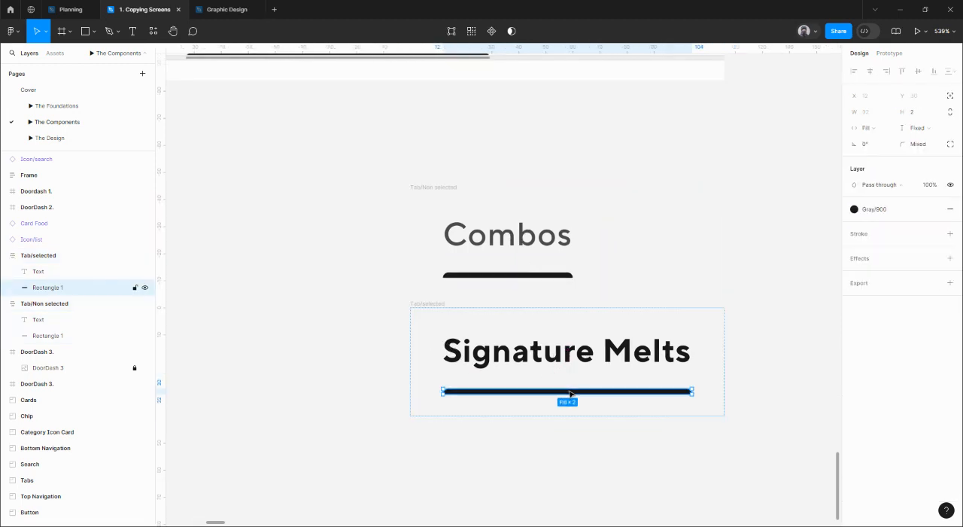
double_click(47, 287)
text(Selected)
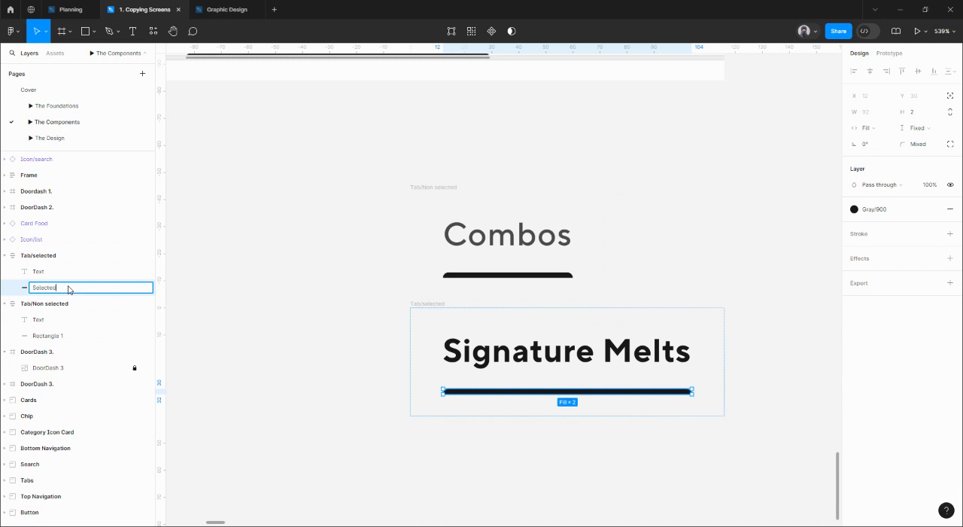
key(ctrl+a)
key(ctrl+c)
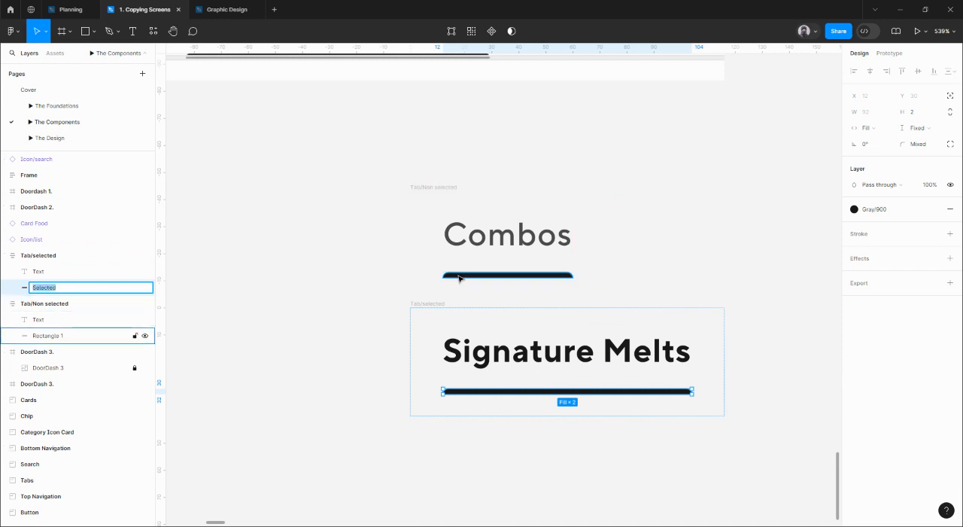
click(59, 336)
double_click(59, 336)
key(ctrl+v)
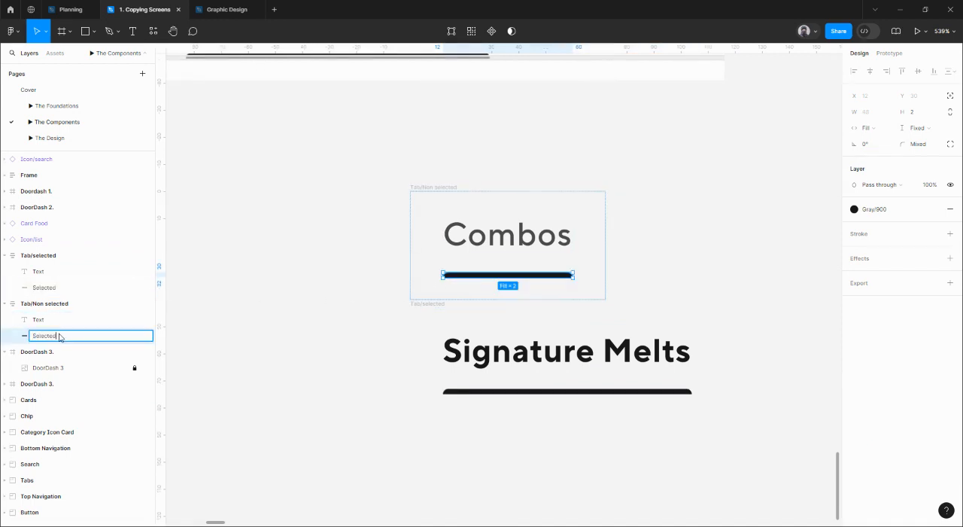
key(Return)
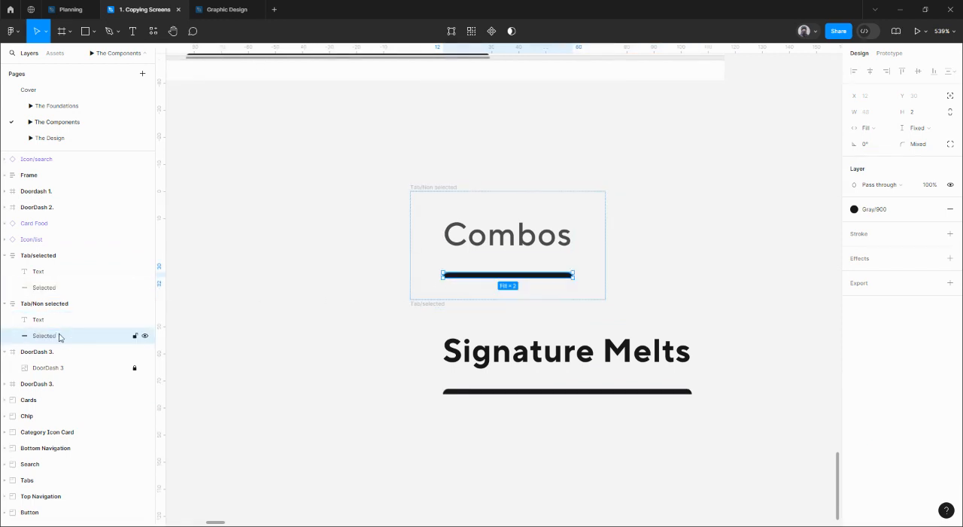
shift+click(591, 391)
click(696, 230)
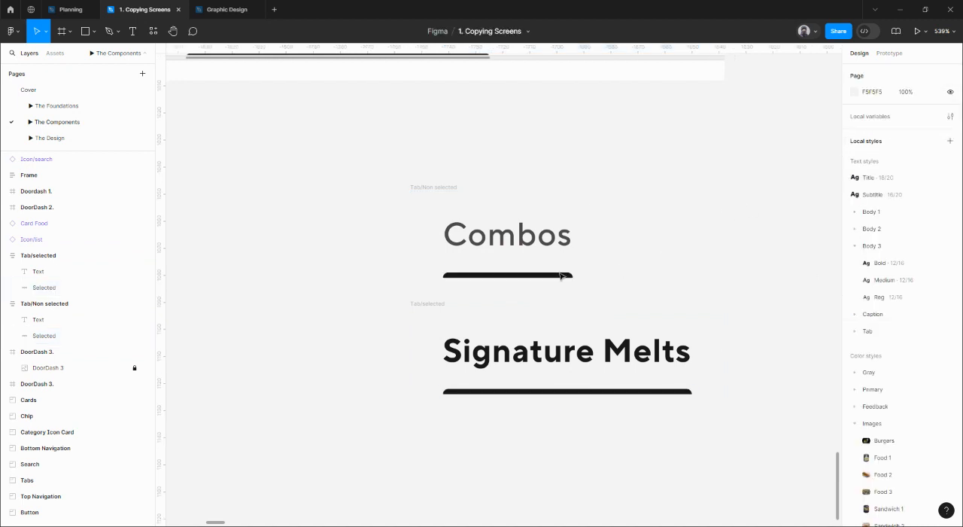
Give the underline under Combos absolute position, align it to the frame's left edge and widen it to the full frame width of 72.
double_click(563, 275)
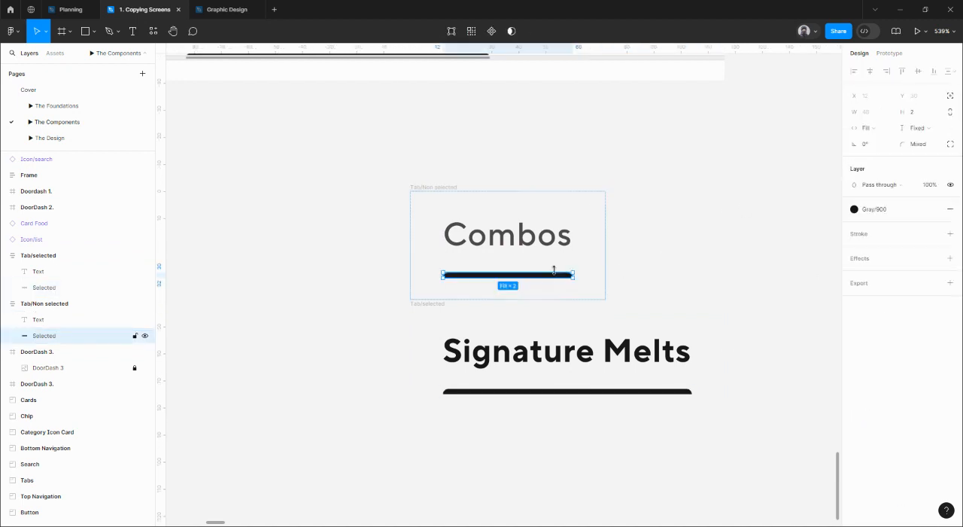
click(949, 98)
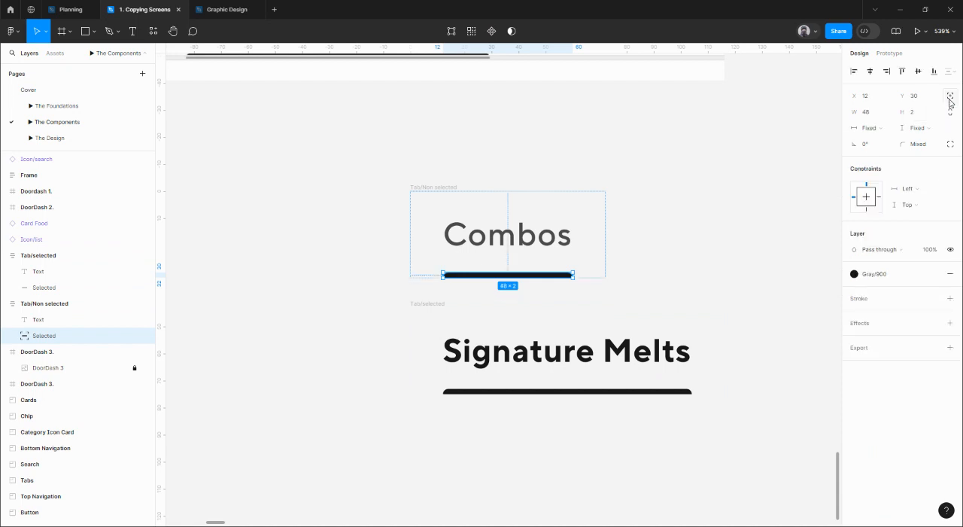
click(854, 71)
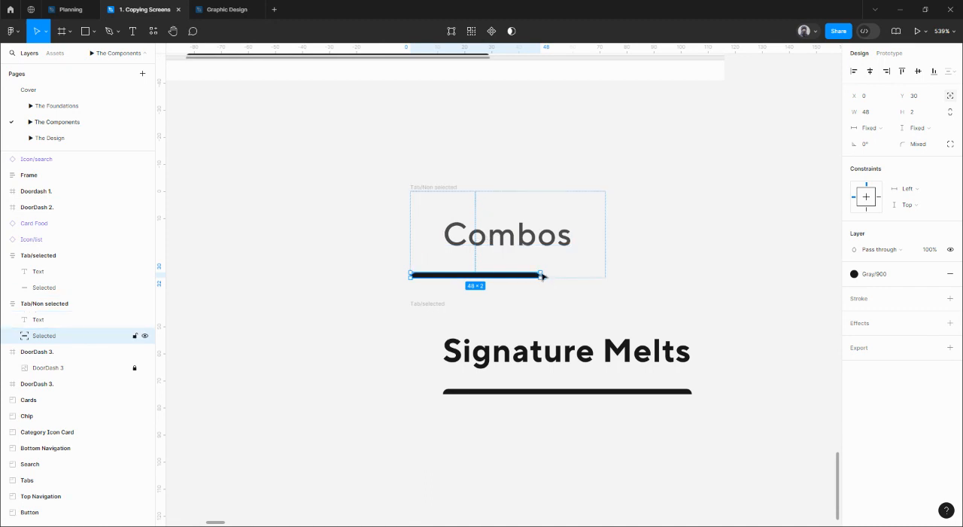
drag(542, 276, 607, 277)
scroll(605, 277, up, 5)
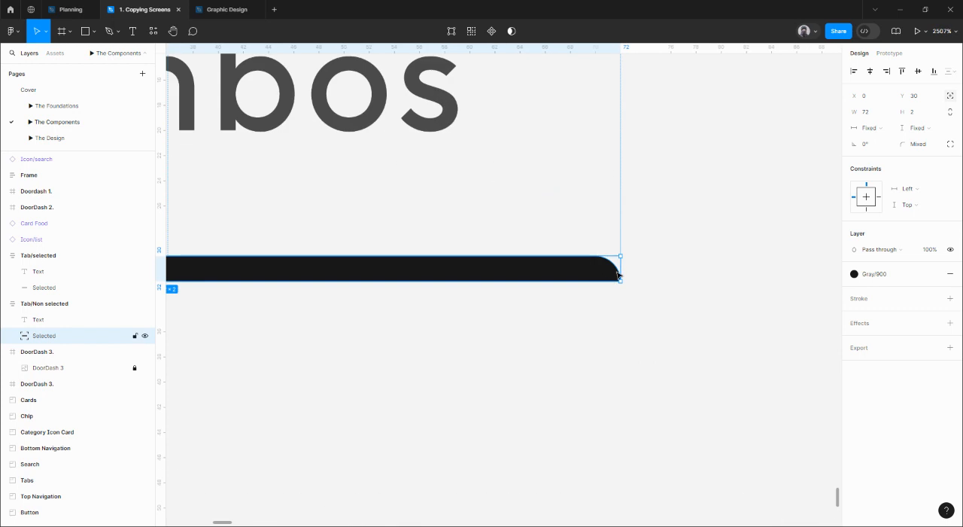
scroll(622, 275, down, 3)
click(694, 279)
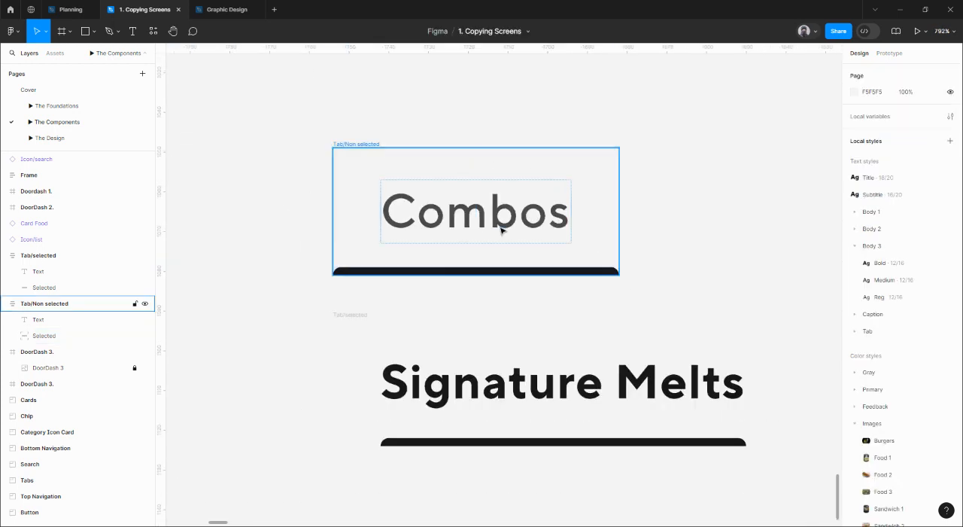
Set the horizontal constraint of the underline under Combos to Left and right.
scroll(501, 224, down, 5)
click(518, 244)
scroll(519, 245, up, 4)
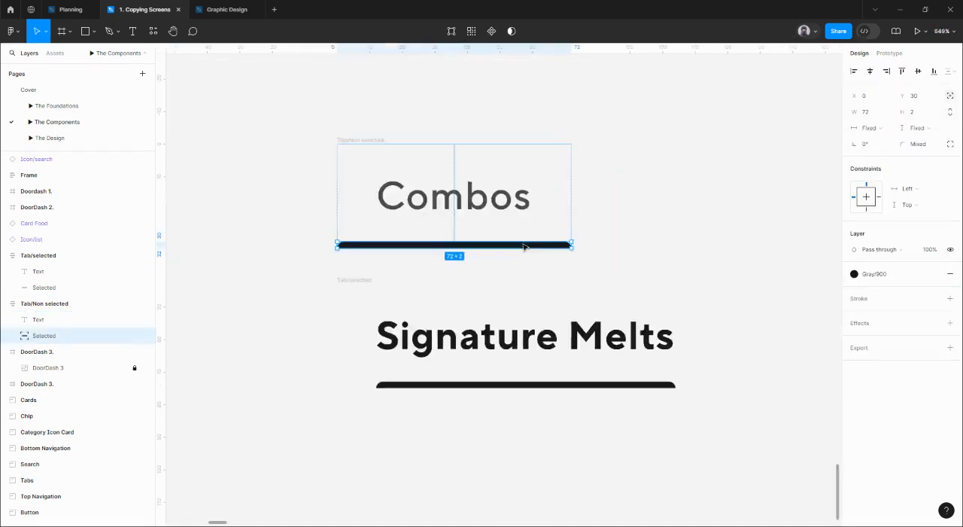
click(920, 190)
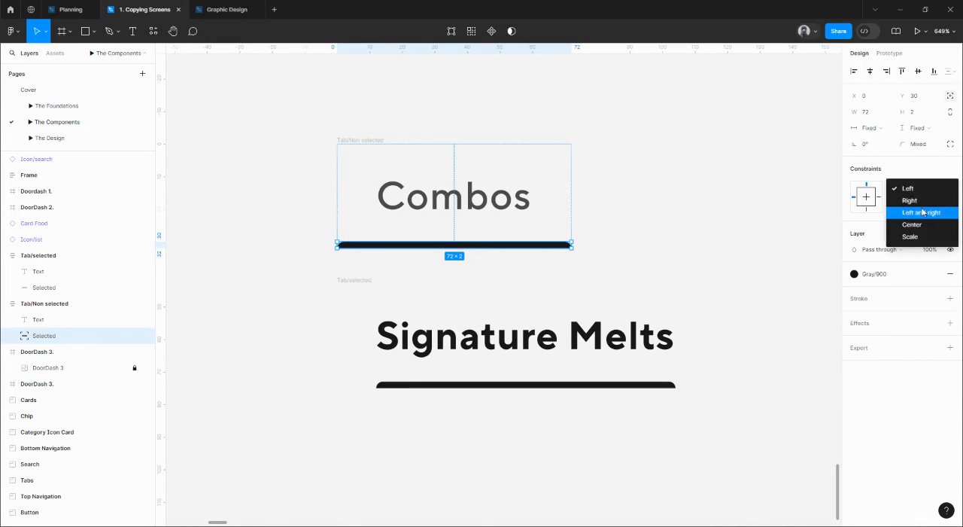
click(924, 212)
Test the underline's stretching by appending random characters to the Combos label, and restore the label to Combos.
click(436, 207)
double_click(454, 202)
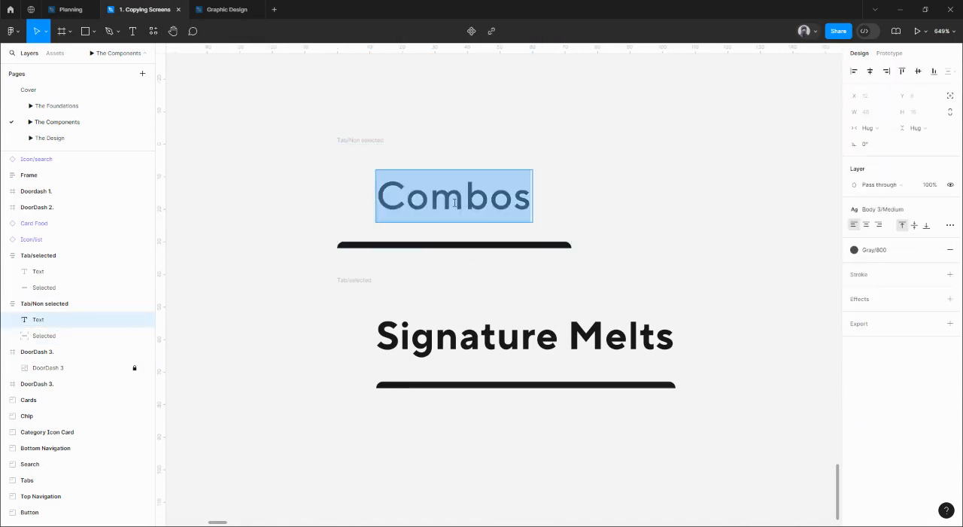
click(530, 198)
text(hjacbjkabjvk)
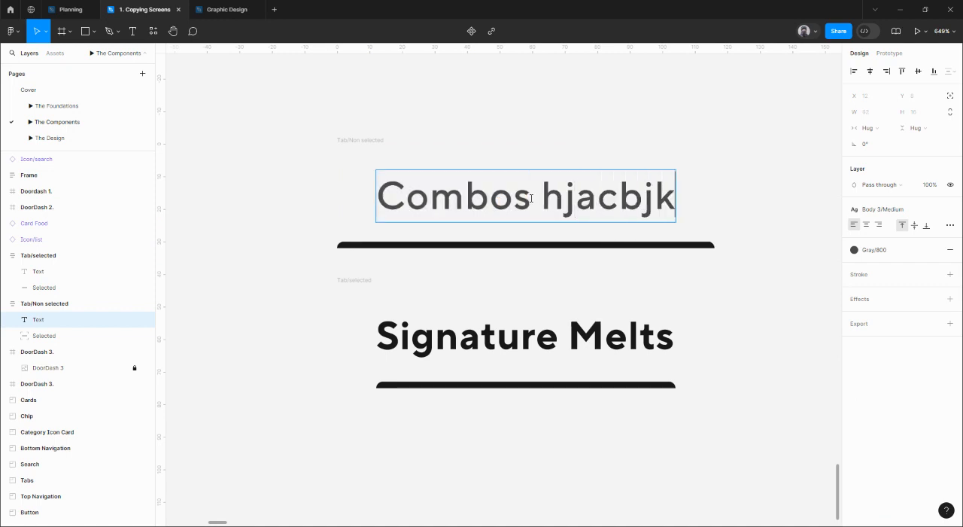
key(BackSpace)
key(BackSpace)
key(BackSpace)
key(BackSpace)
key(BackSpace)
key(BackSpace)
key(BackSpace)
key(BackSpace)
key(BackSpace)
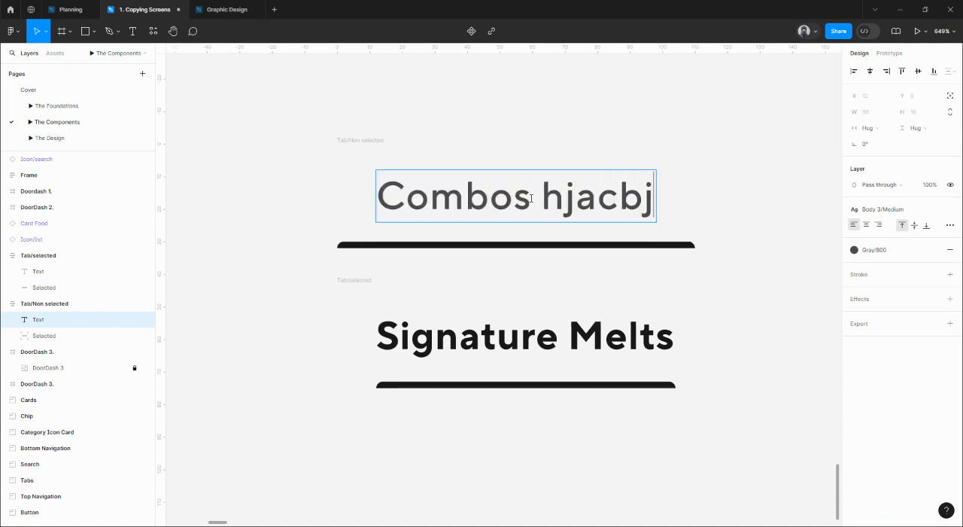
key(BackSpace)
key(BackSpace)
key(BackSpace)
key(BackSpace)
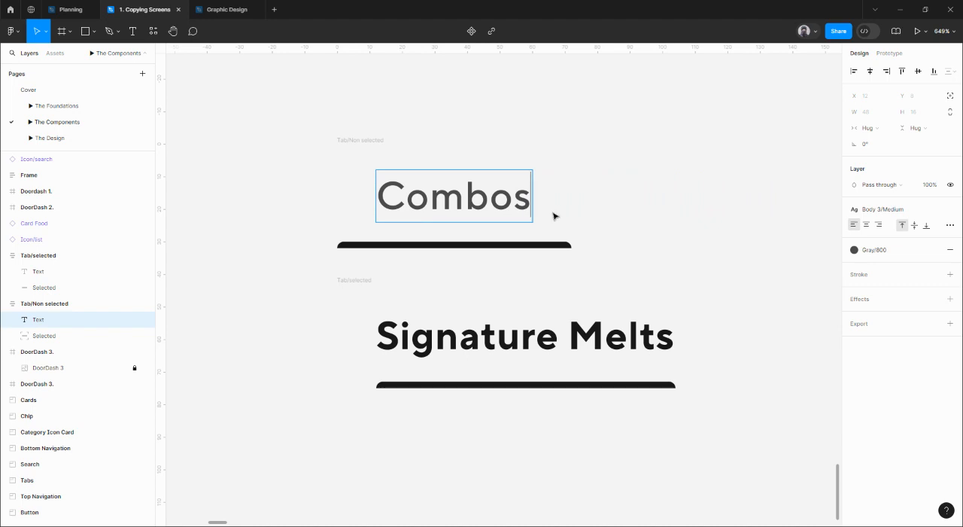
key(Escape)
Give the underline under Signature Melts absolute position, align it to the frame's left edge and widen it to the full frame width of 116.
click(593, 383)
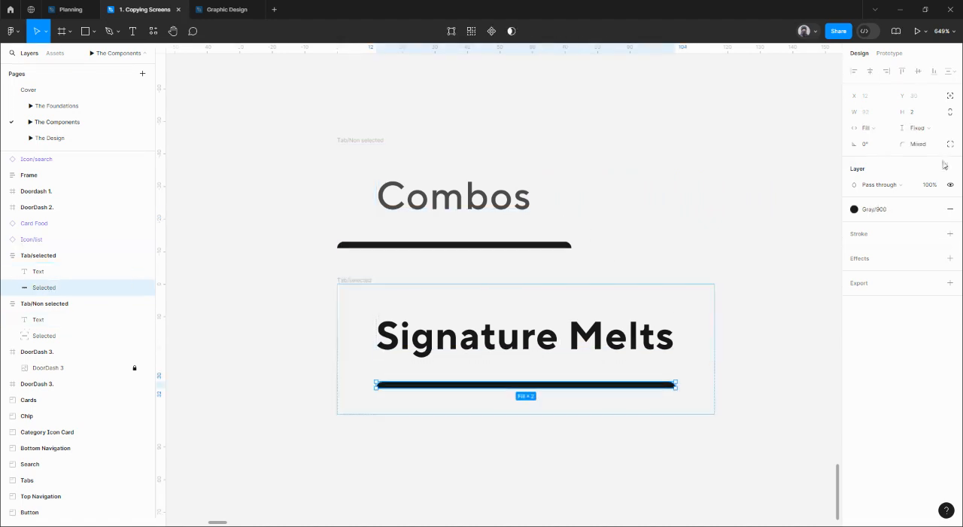
click(950, 96)
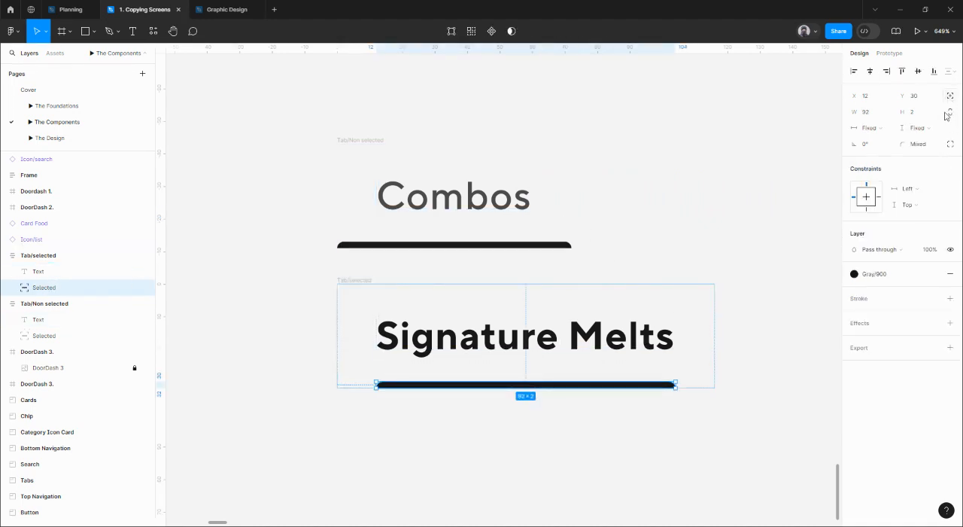
click(854, 72)
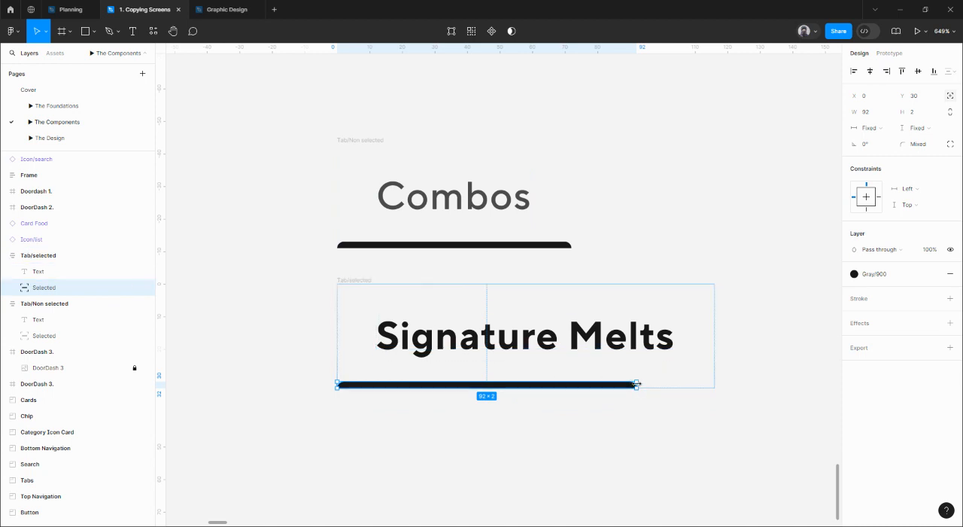
drag(638, 385, 716, 387)
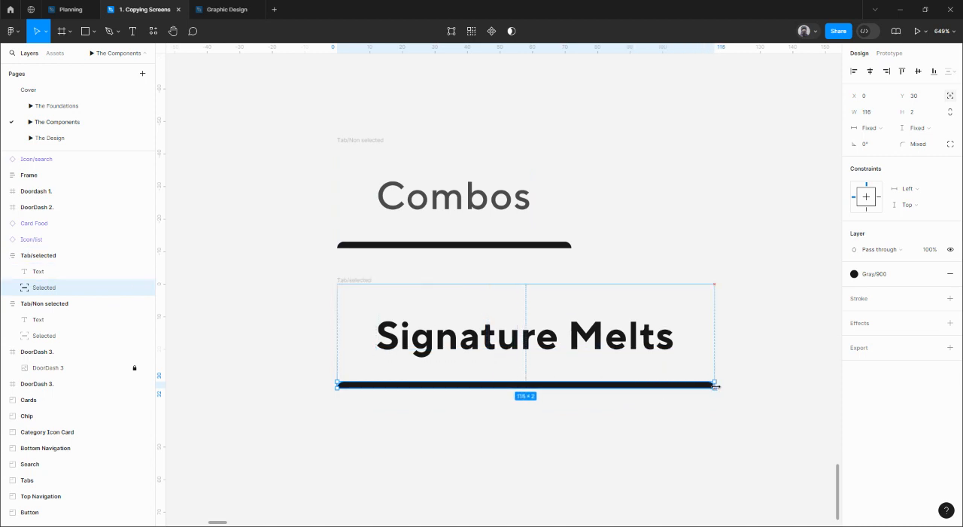
Set the horizontal constraint of the underline under Signature Melts to Left and right.
click(909, 189)
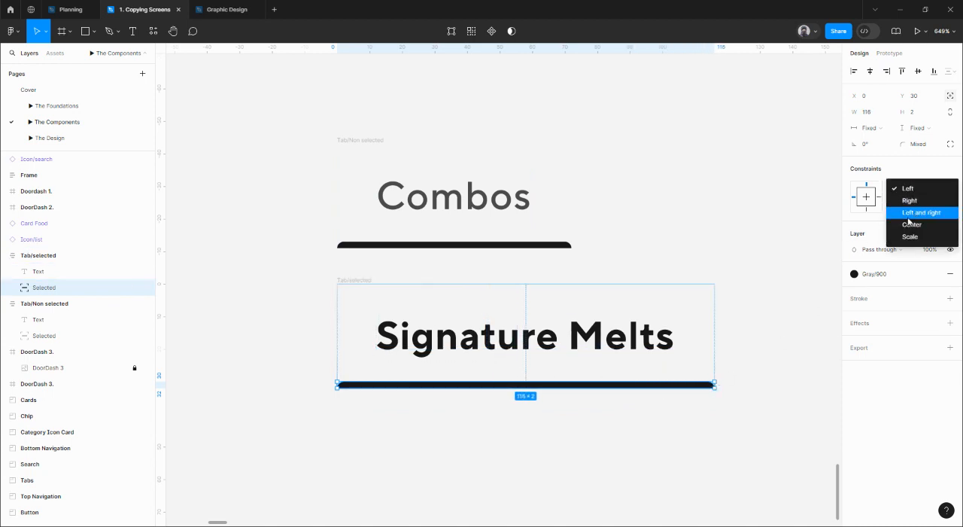
click(917, 213)
click(781, 298)
Make the underline under Combos fully transparent by lowering its layer opacity.
click(534, 246)
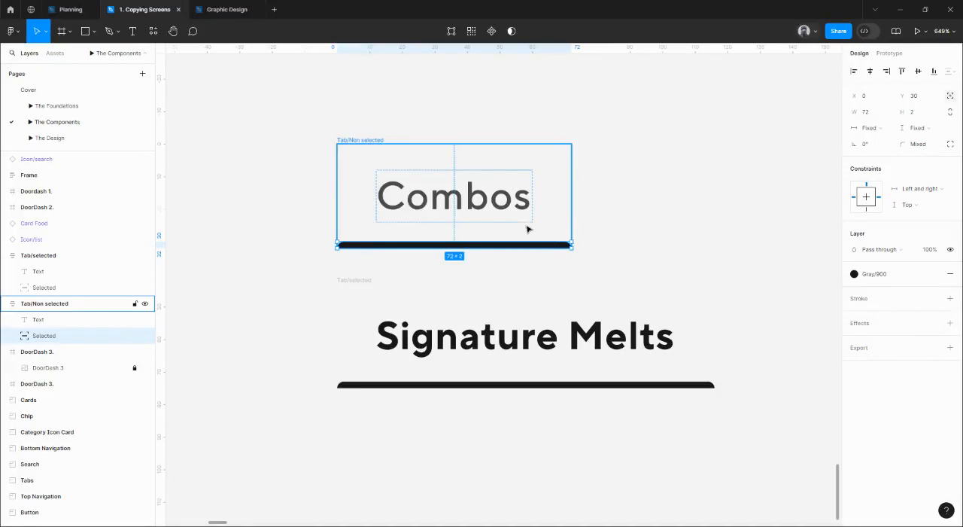
click(928, 252)
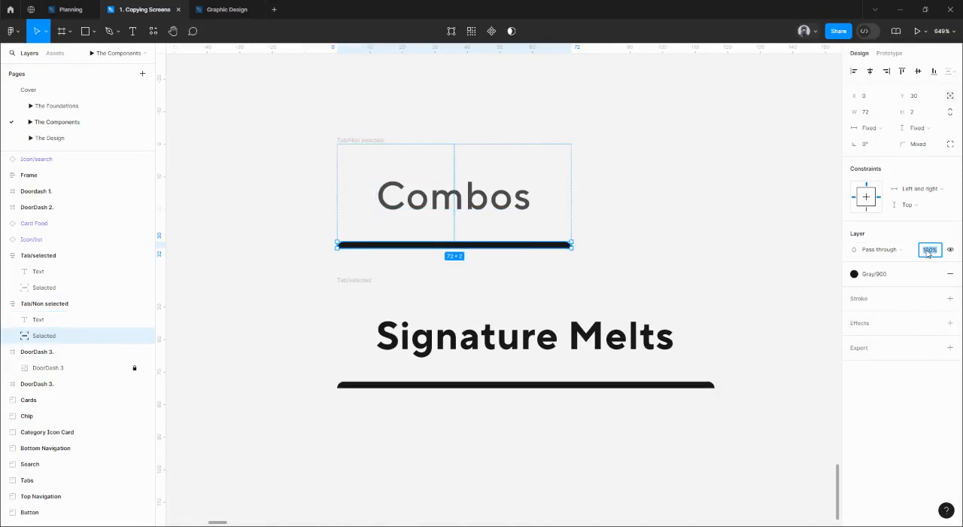
click(659, 269)
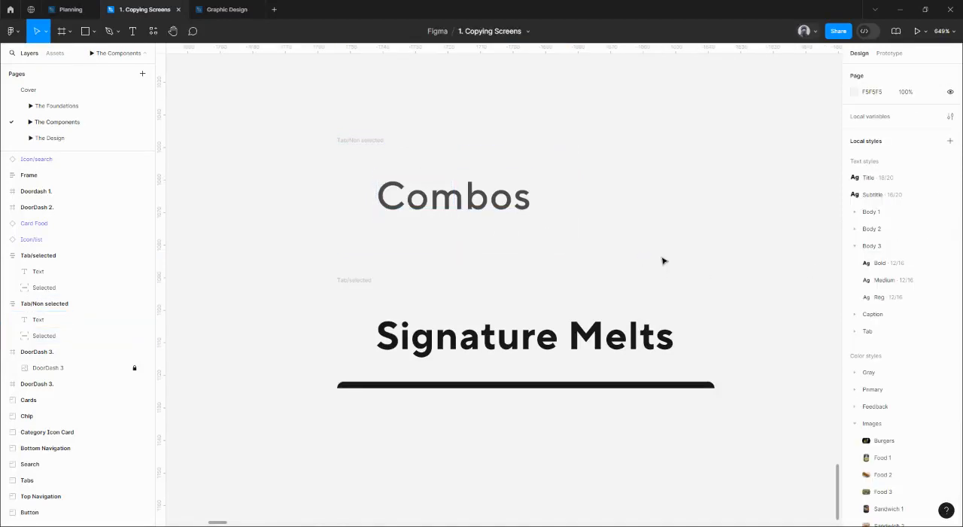
Measure the gap between the list and search icons in the DoorDash 3 screen with a temporary rectangle, and delete the rectangle.
scroll(663, 261, down, 5)
drag(519, 209, 593, 252)
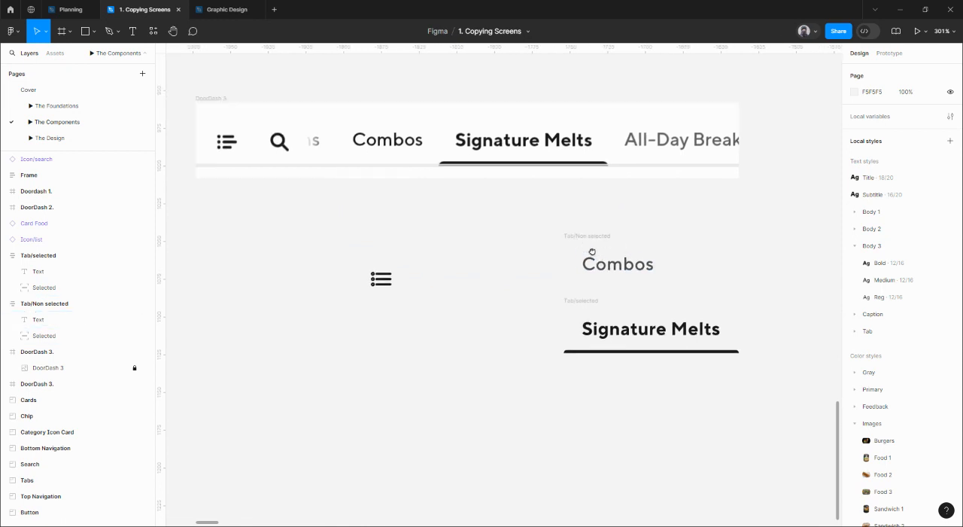
scroll(437, 182, left, 3)
scroll(398, 176, up, 5)
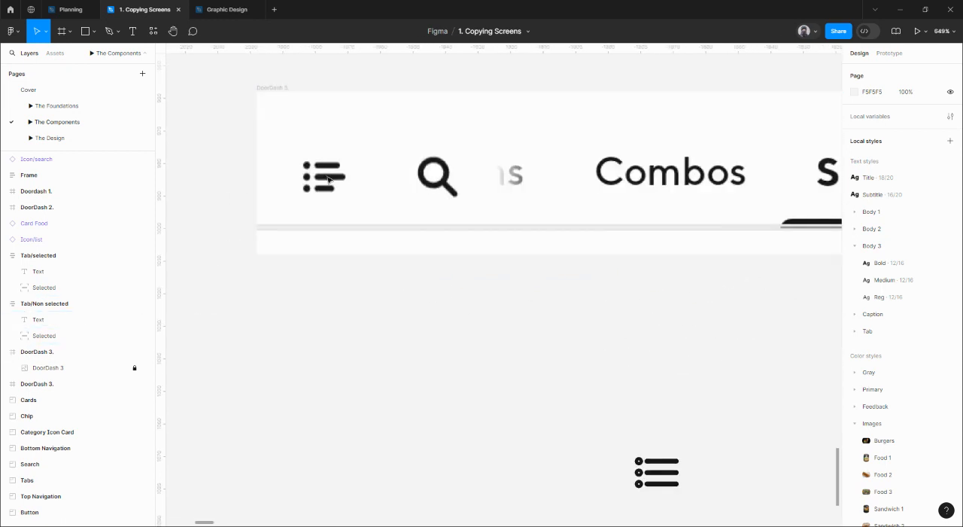
key(r)
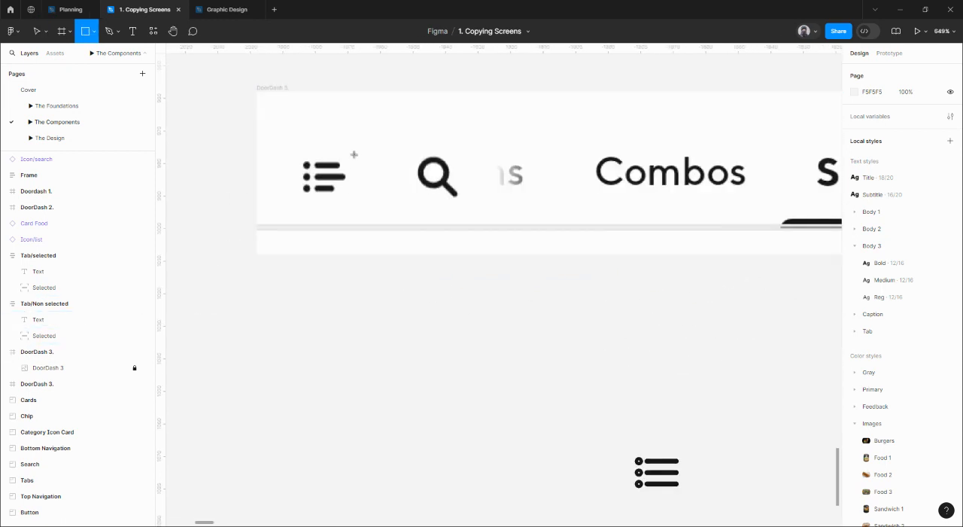
drag(347, 143, 416, 215)
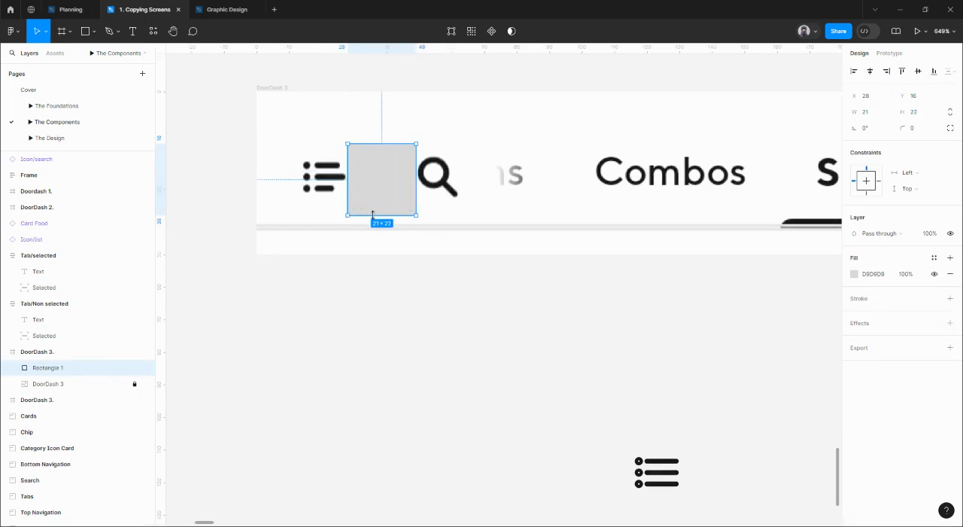
drag(375, 216, 375, 222)
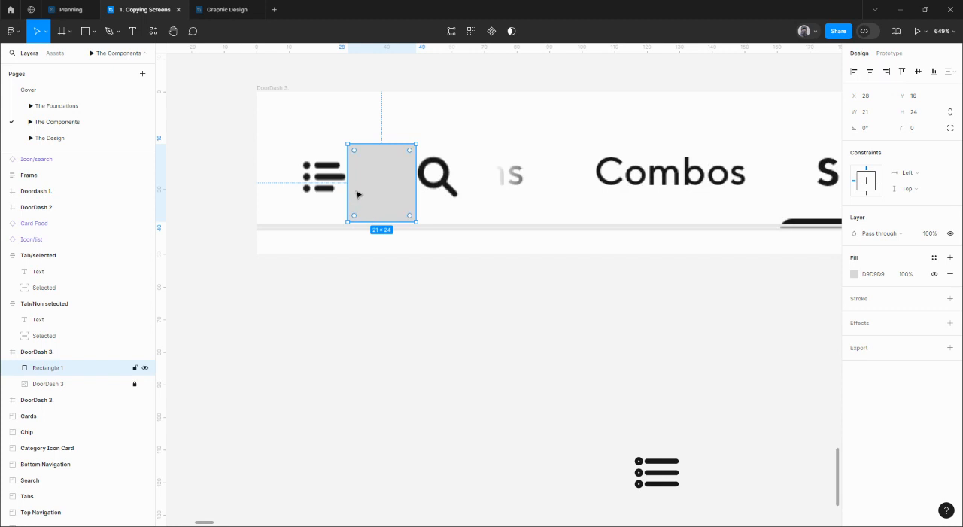
drag(345, 183, 350, 183)
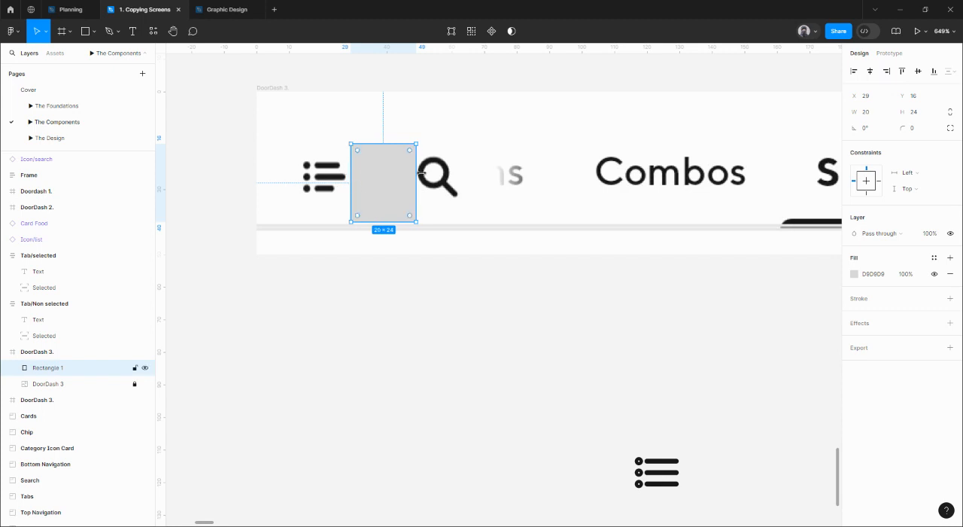
drag(415, 171, 411, 172)
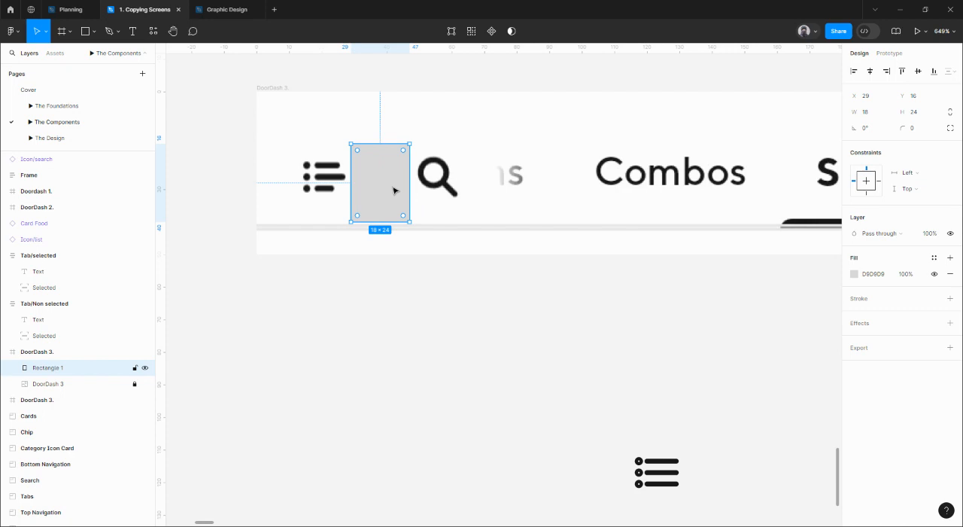
key(Delete)
Move the list icon closer to the tab frames and place a duplicate of the Tab/Non selected frame below the Tab/selected frame.
scroll(396, 200, down, 3)
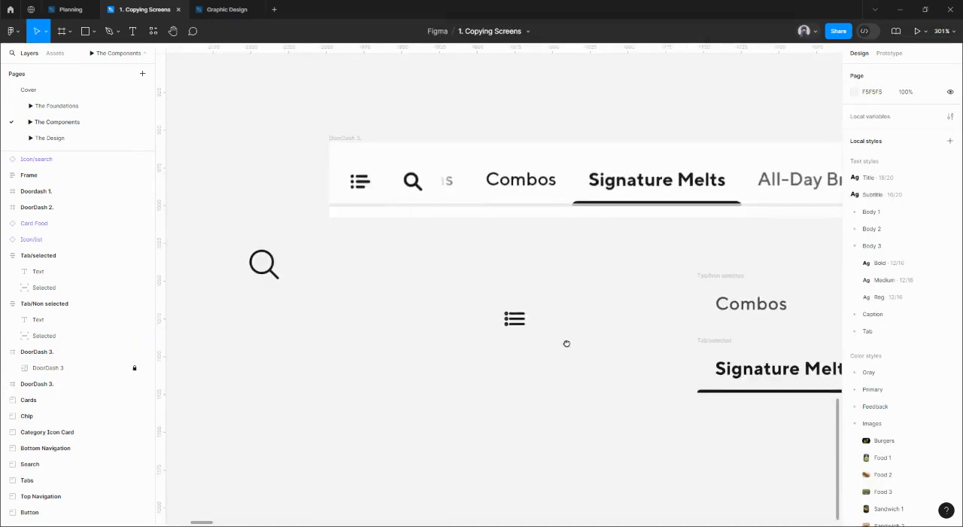
drag(565, 342, 365, 300)
drag(304, 275, 389, 345)
click(520, 236)
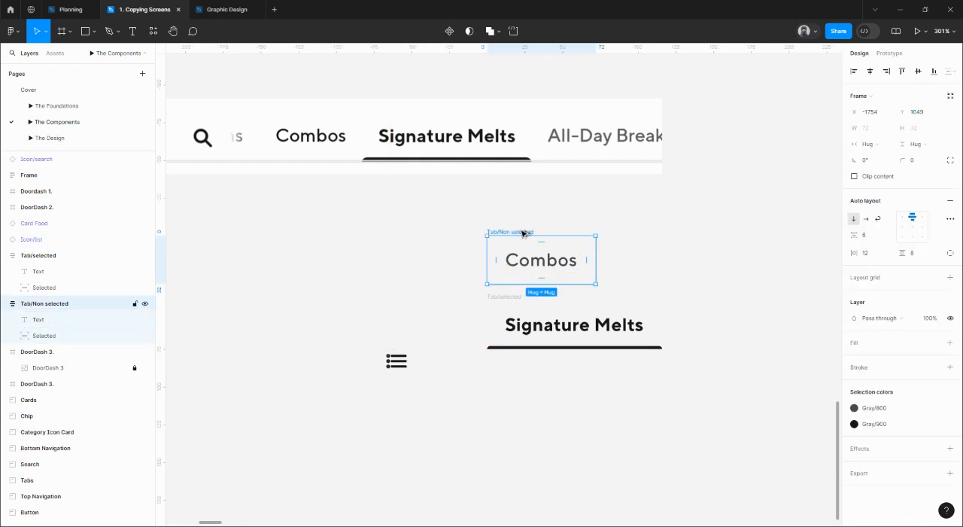
drag(525, 233, 527, 384)
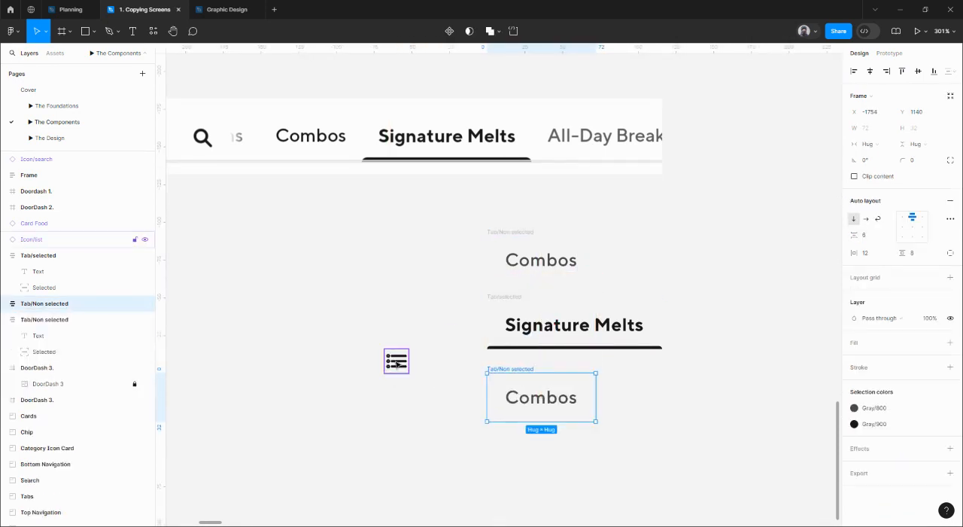
Replace the Combos text in the lower duplicated Tab/Non selected frame with the list icon, removing the loose icon from the canvas.
click(408, 371)
key(Delete)
click(544, 398)
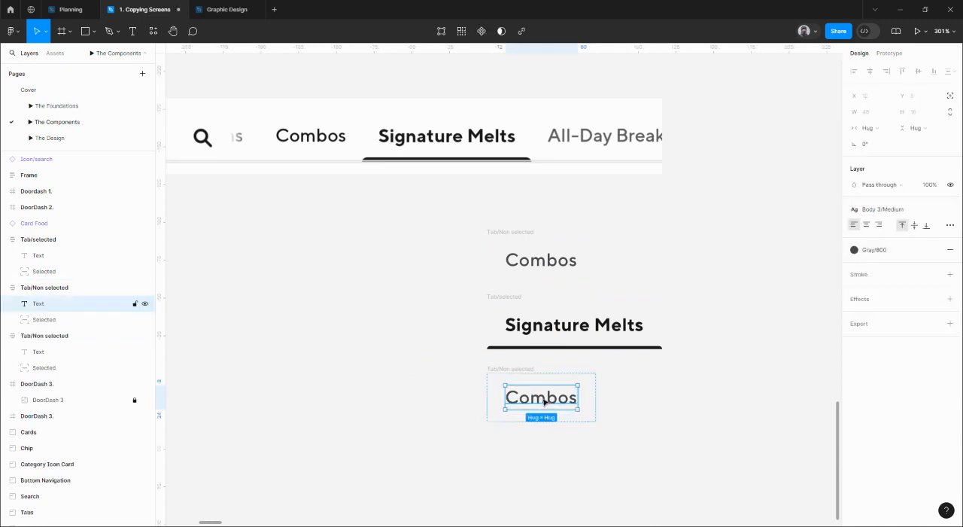
right_click(545, 395)
click(569, 252)
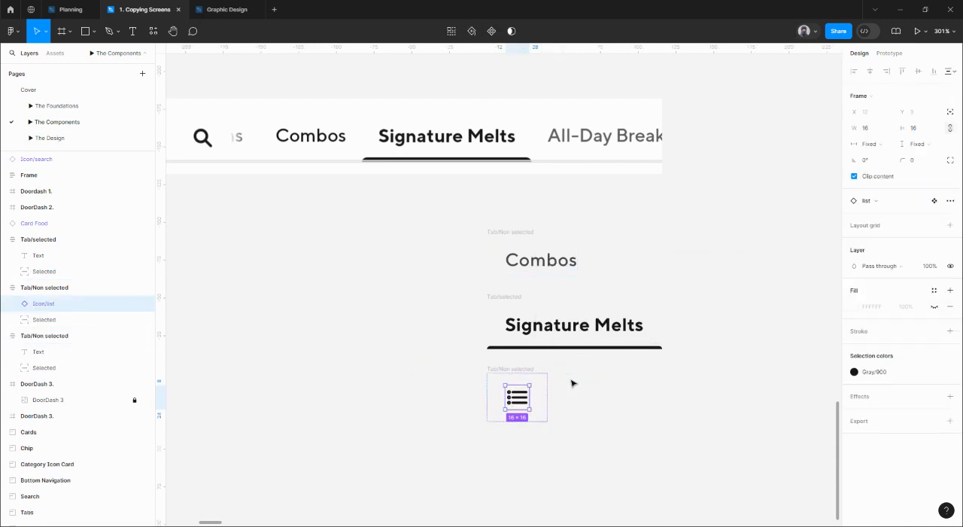
Set the vertical resizing of all three tab frames to Fixed height.
click(517, 369)
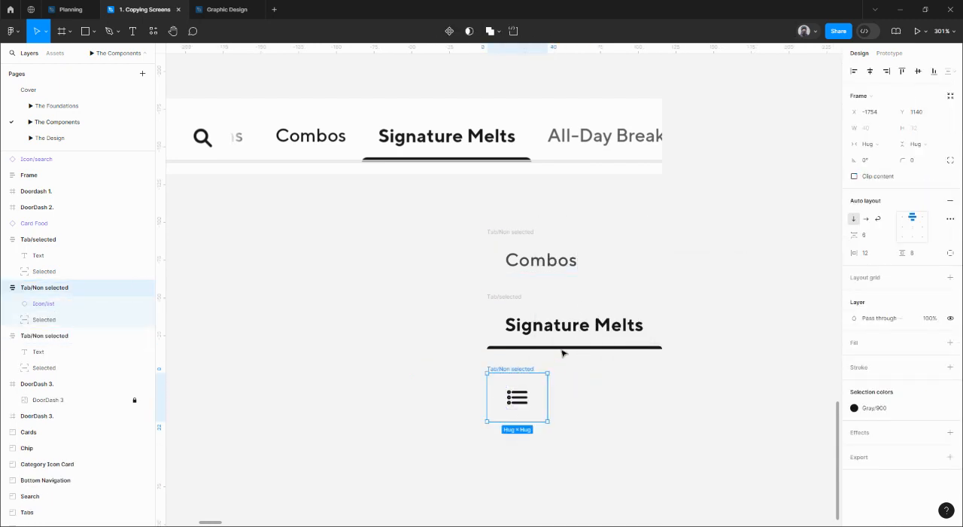
shift+click(527, 299)
shift+click(517, 256)
click(924, 144)
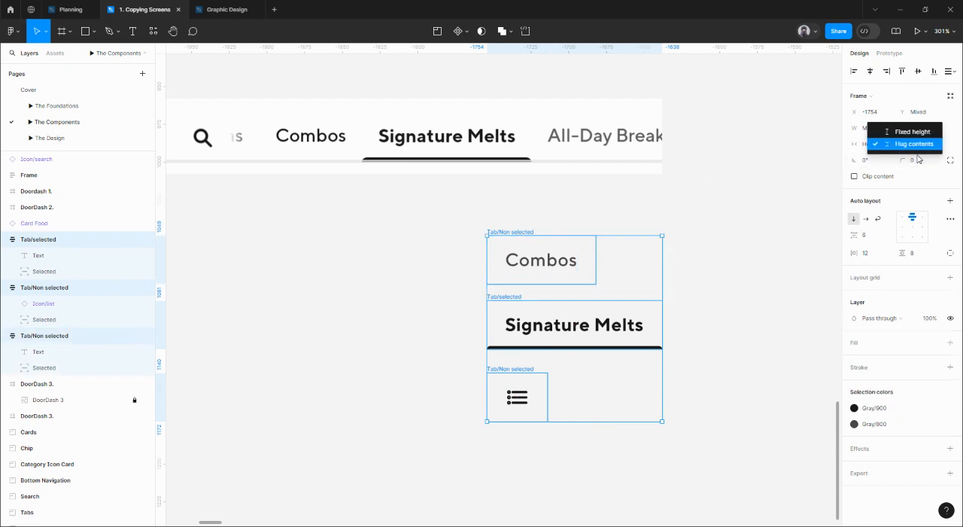
click(913, 133)
Set the horizontal padding of the tab frame containing the list icon to 8.
double_click(518, 397)
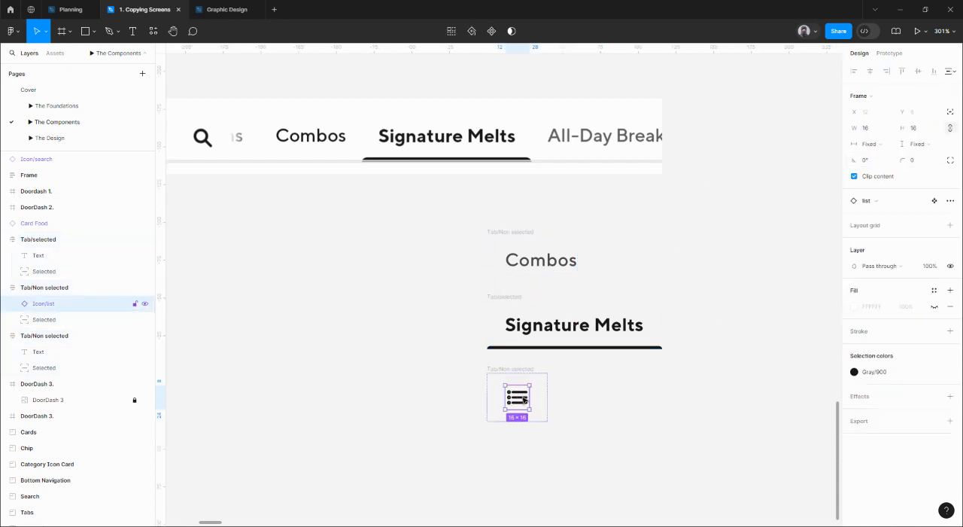
click(445, 418)
click(525, 399)
key(alt)
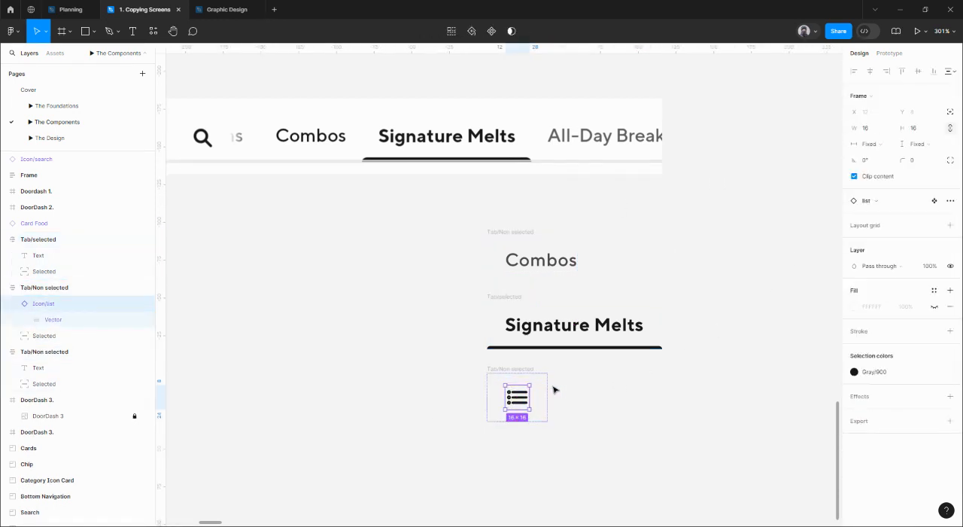
click(525, 369)
click(875, 256)
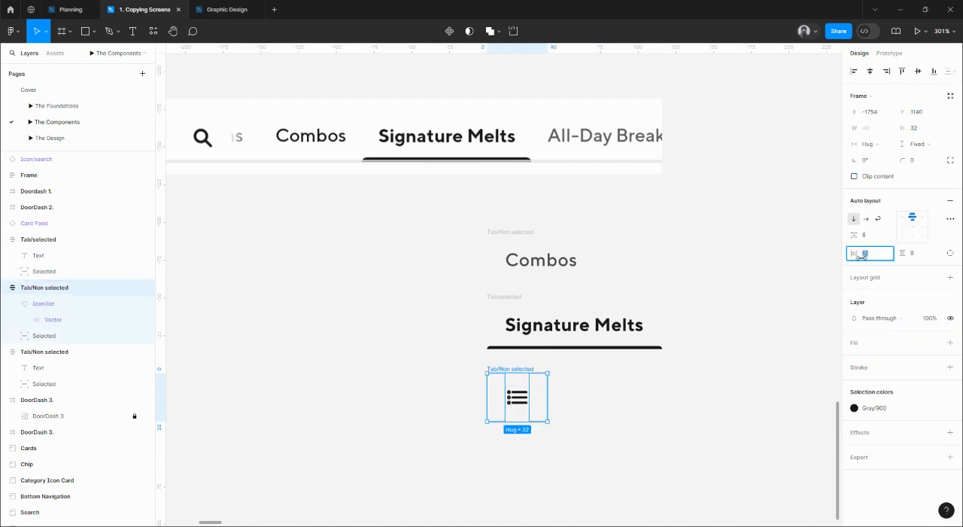
key(Return)
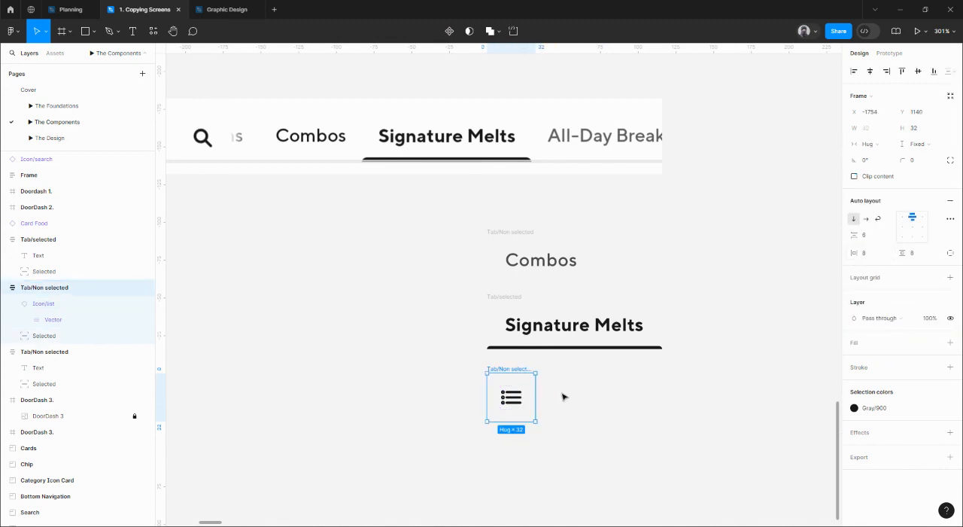
Move the list icon tab frame beneath the DoorDash 3 reference and rename it Tab/Icon Only.
scroll(586, 408, down, 1)
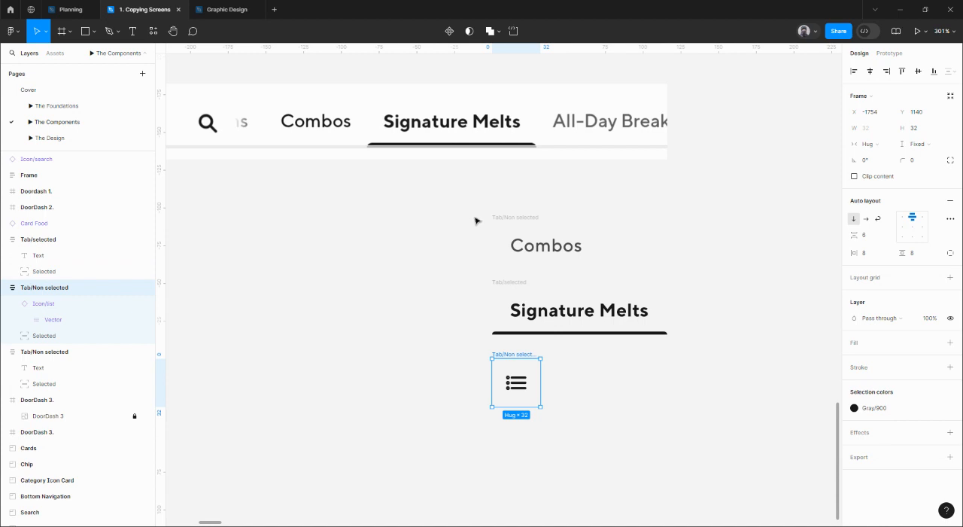
drag(475, 220, 632, 262)
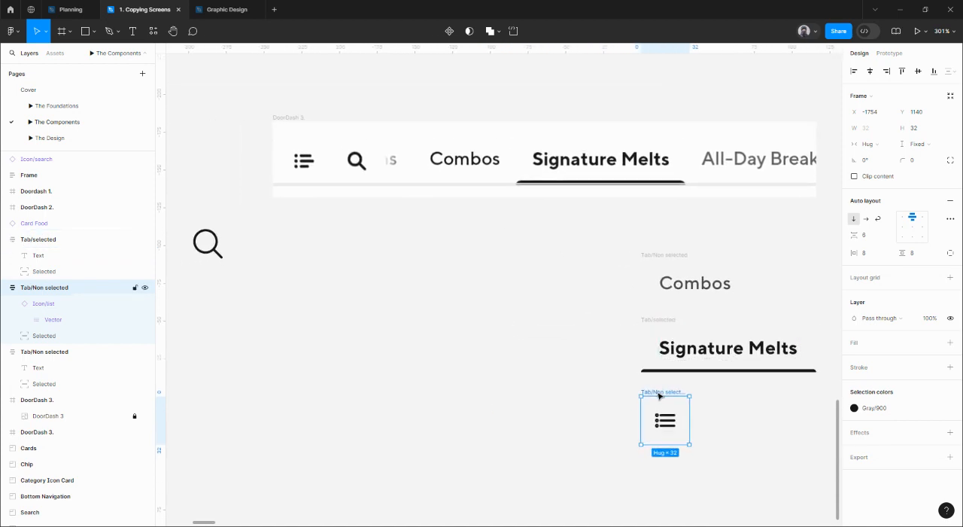
drag(659, 395, 381, 245)
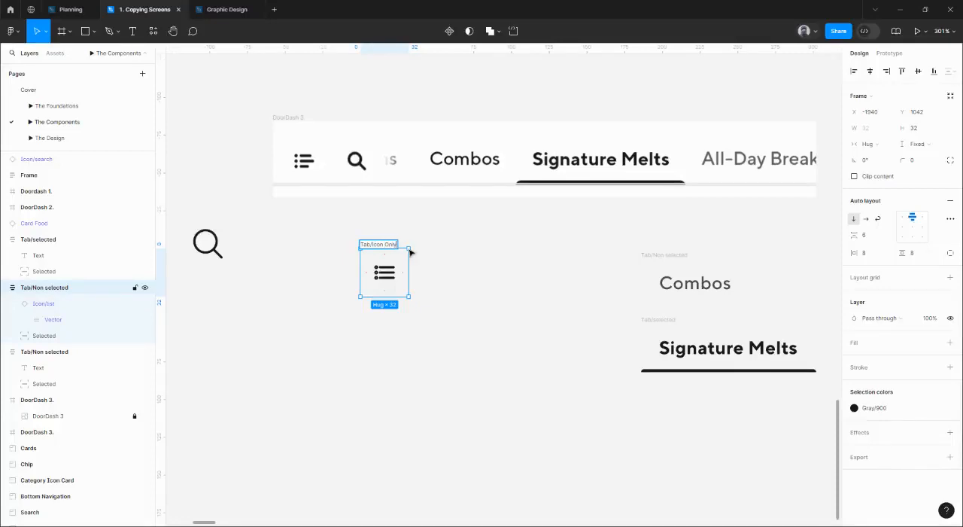
key(Return)
drag(393, 244, 378, 240)
Line up the Tab/Non selected and Tab/selected frames in a row to the right of Tab/Icon Only.
drag(657, 257, 440, 242)
click(678, 323)
drag(656, 316, 587, 242)
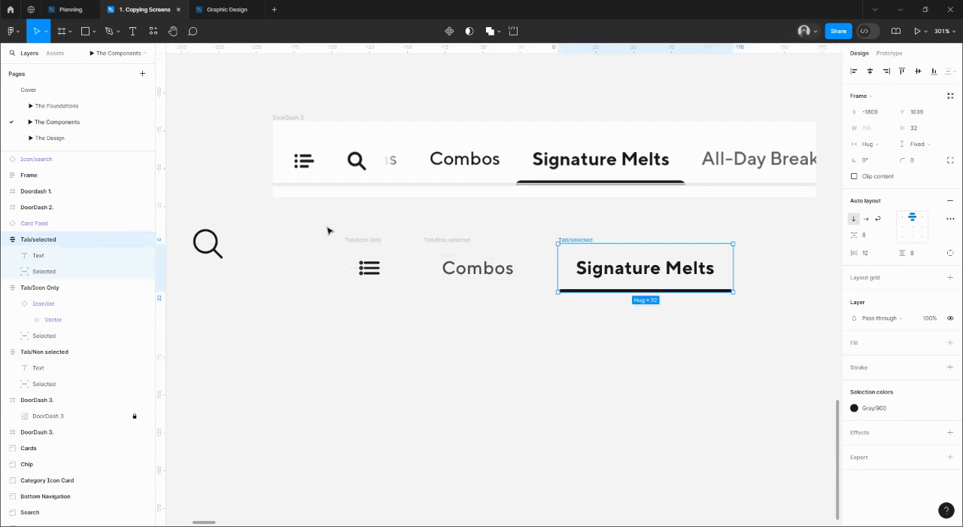
Turn the three tab frames into a component set and shift the set slightly down from the DoorDash 3 reference.
mouse_move(320, 227)
mouse_down()
mouse_move(613, 294)
mouse_move(758, 302)
mouse_up()
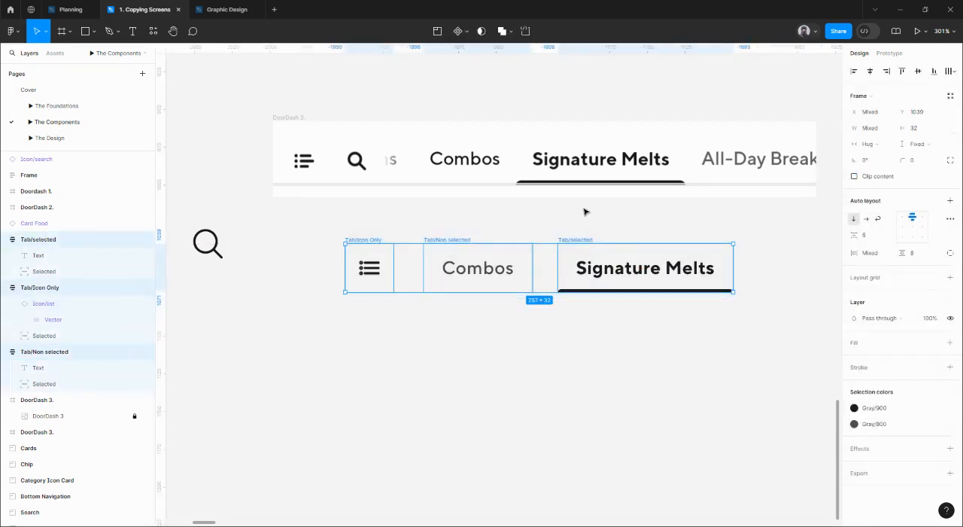
click(459, 30)
click(468, 79)
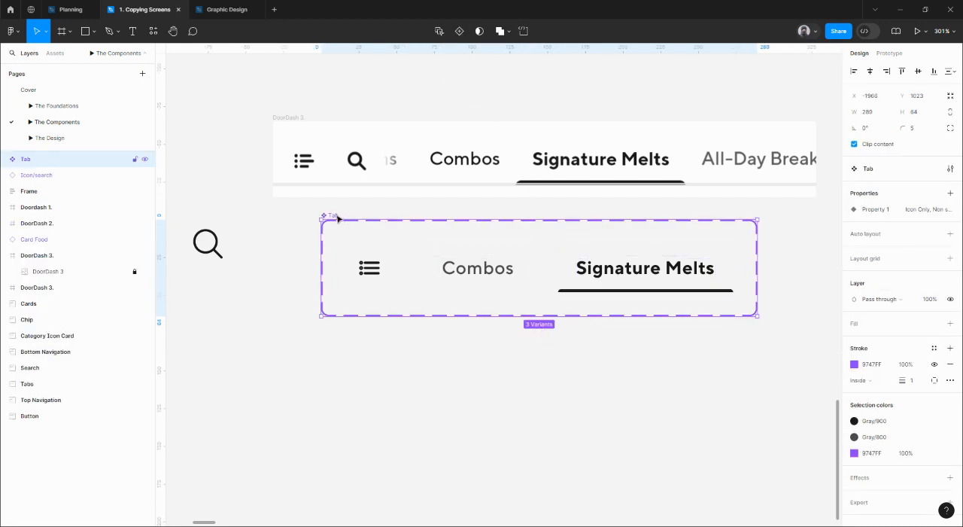
drag(338, 217, 333, 236)
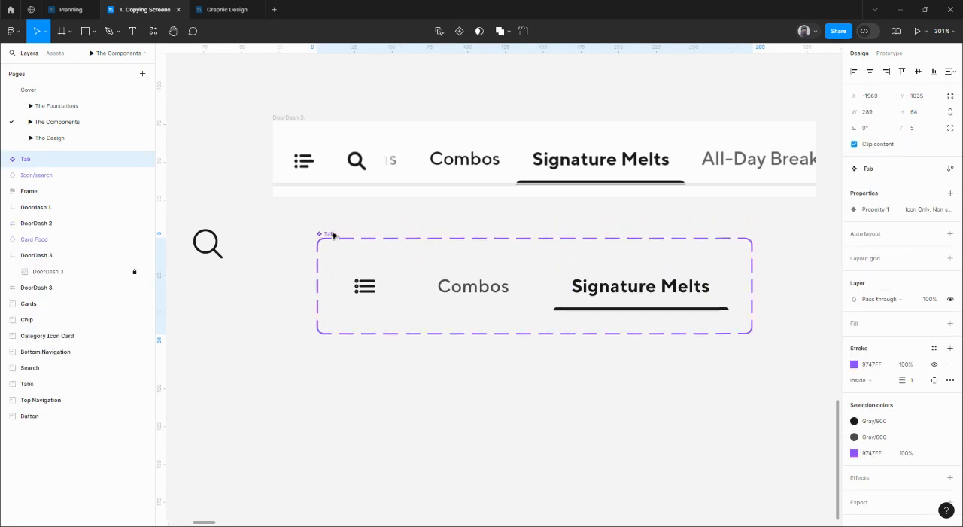
Rename the Tab component set's variant property to Type.
double_click(873, 211)
text(Type)
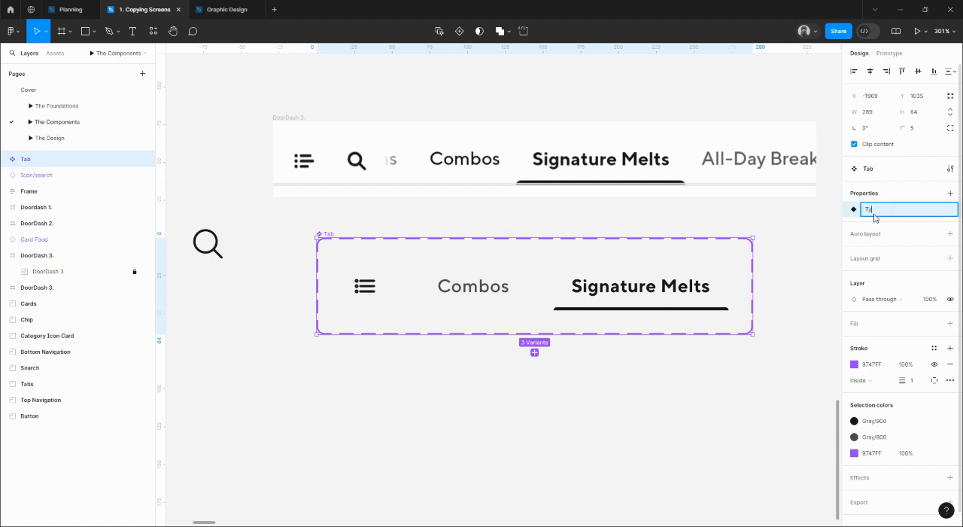
key(Return)
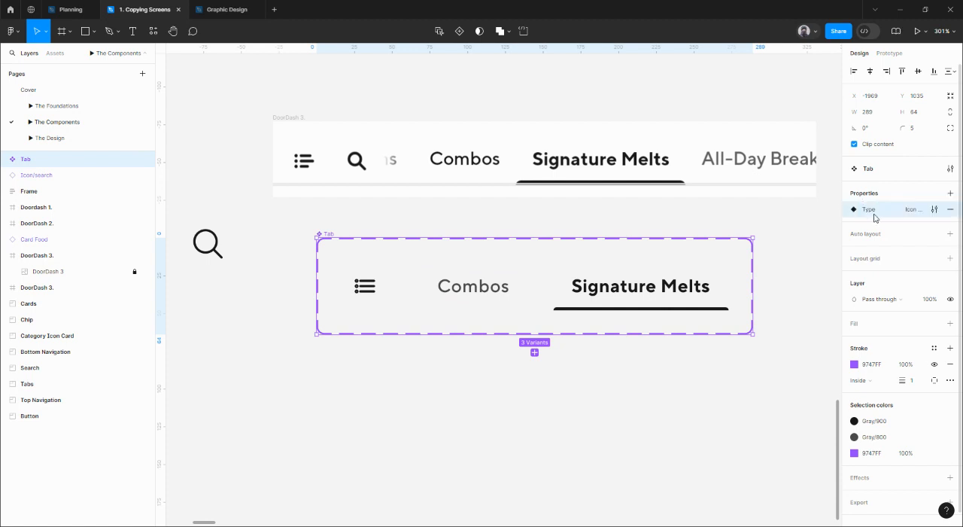
Capitalize the underlined tab's value in the Type property as Selected.
click(934, 209)
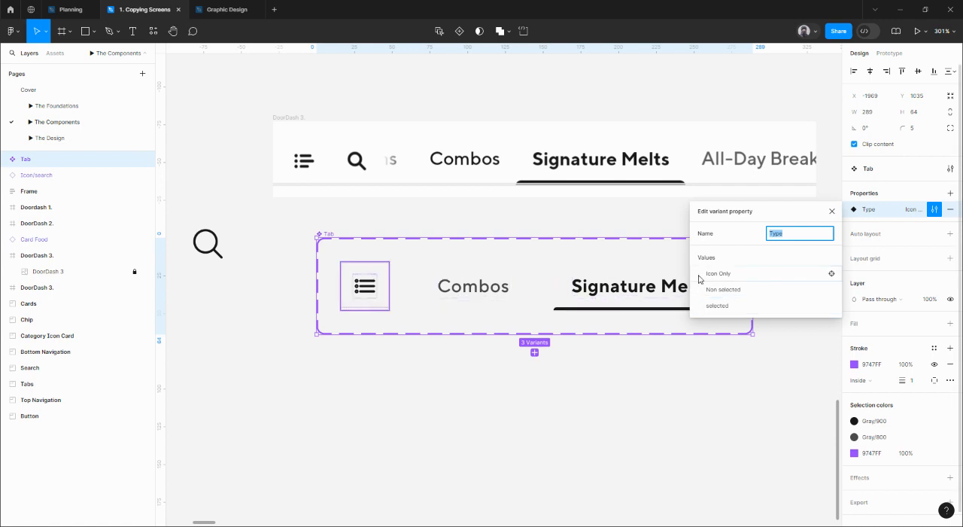
click(709, 306)
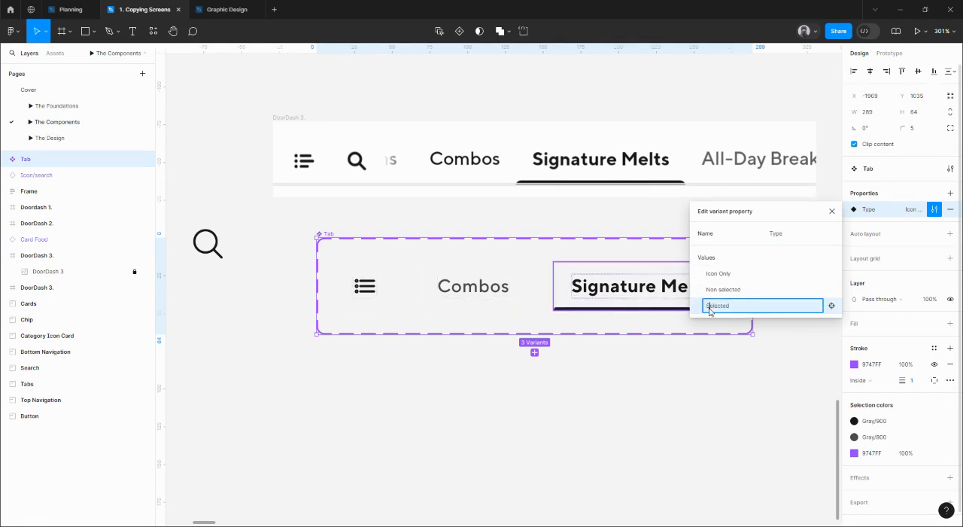
key(Return)
drag(697, 305, 699, 294)
drag(703, 310, 706, 321)
click(831, 211)
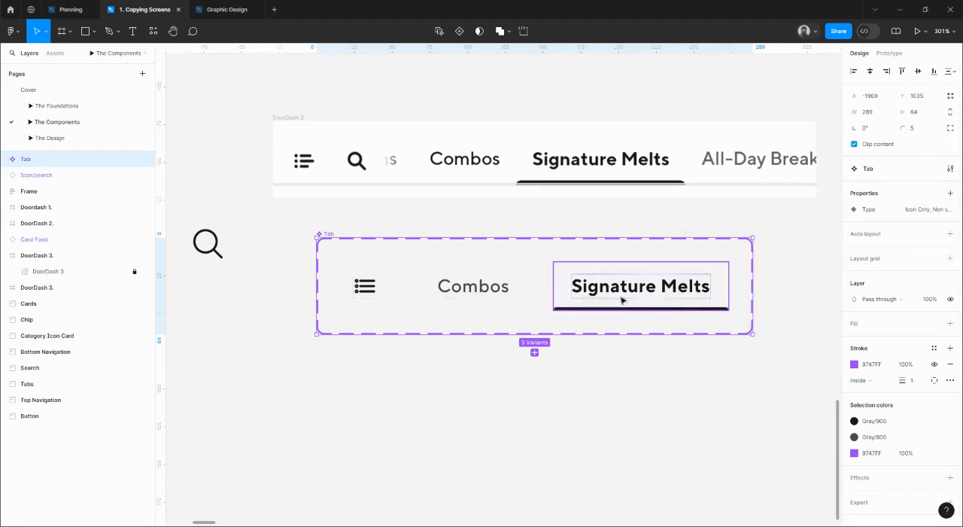
double_click(482, 285)
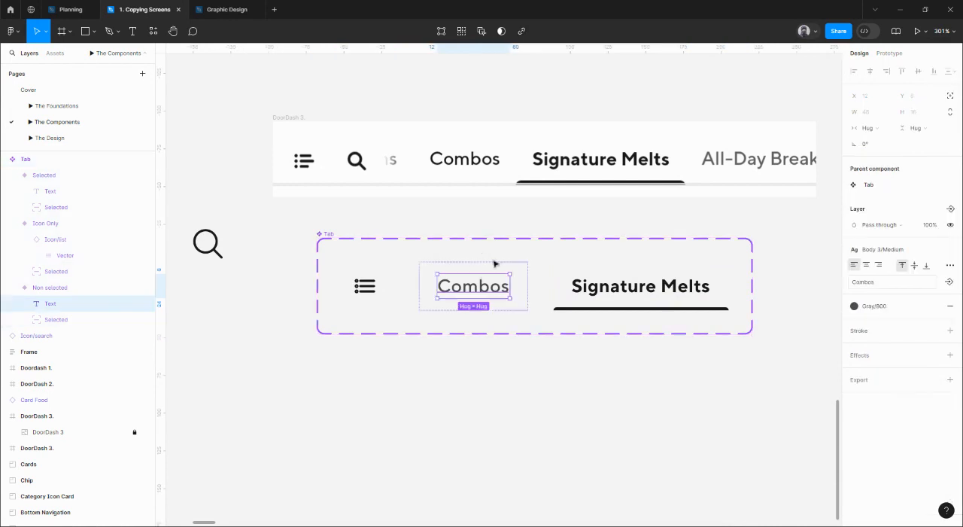
shift+click(667, 289)
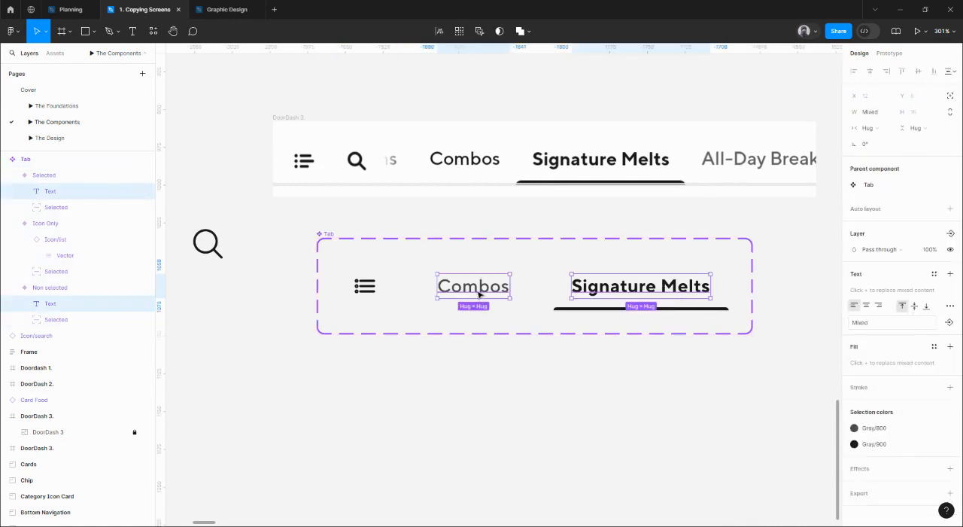
click(563, 378)
Create a text property named Label with the value Combos for the text in the Non selected variant.
click(498, 288)
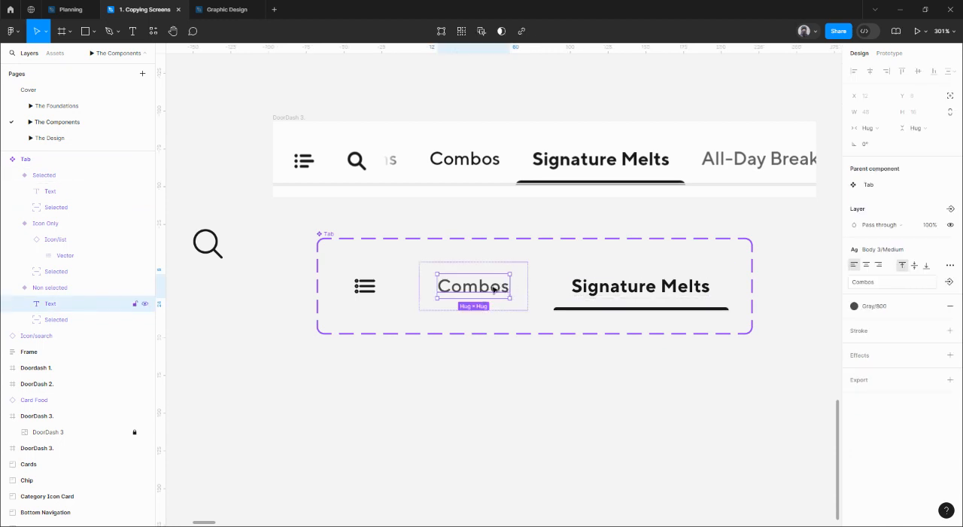
click(949, 282)
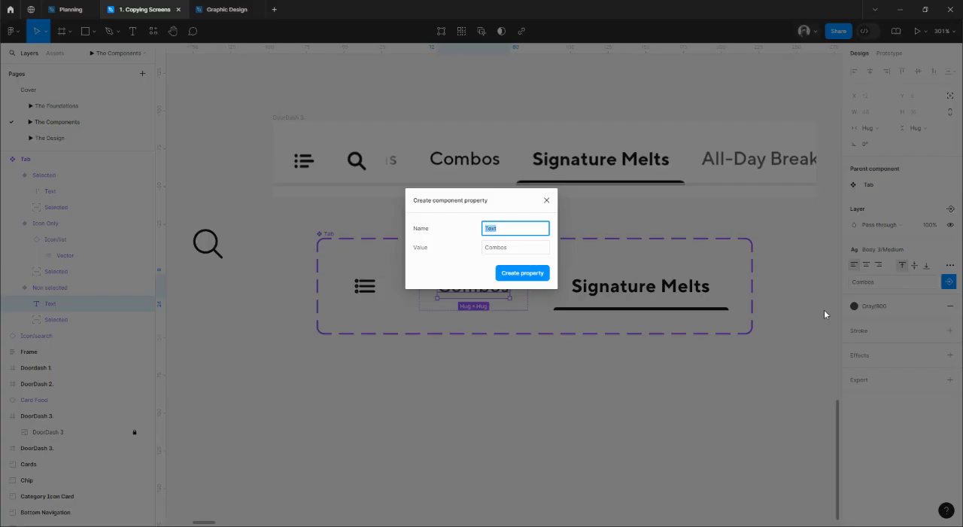
click(526, 249)
key(BackSpace)
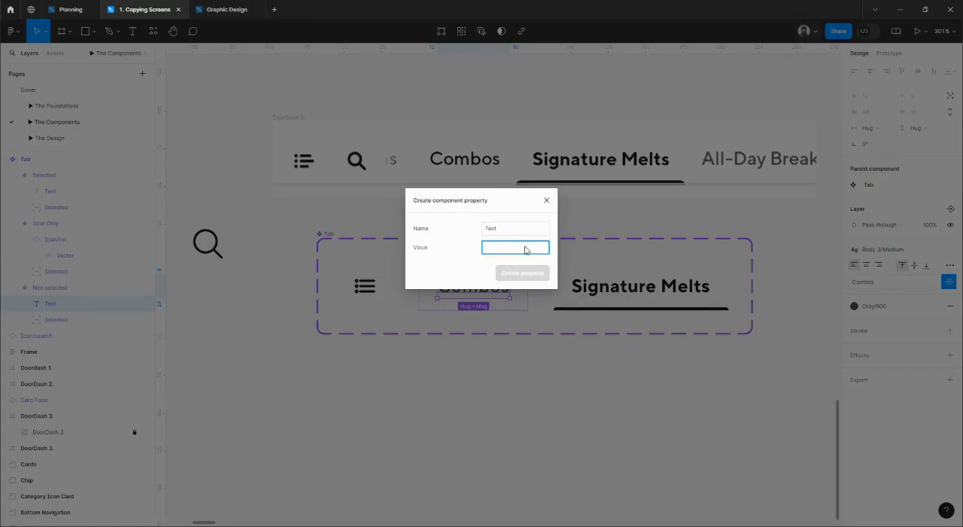
key(ctrl+z)
click(511, 228)
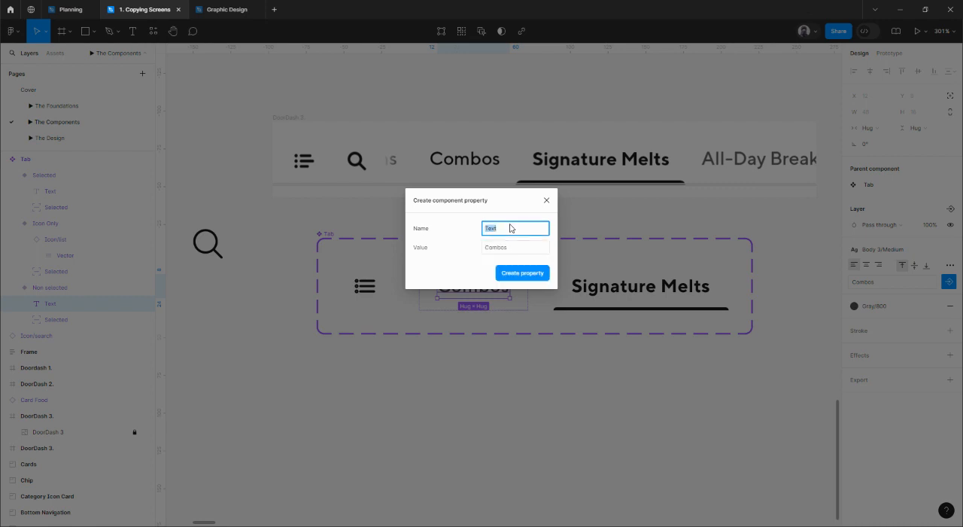
key(Return)
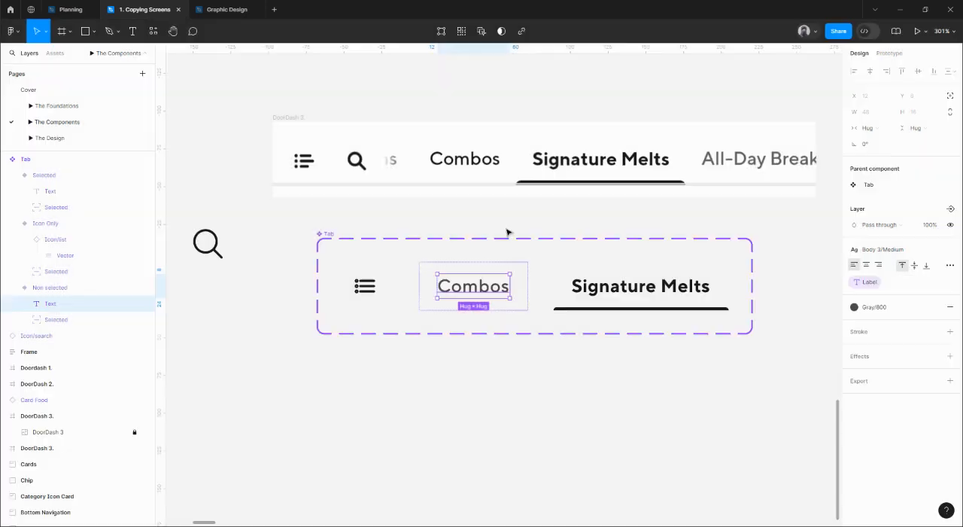
Link the Signature Melts text in the Selected variant to the Label property and check the component set's properties.
click(617, 293)
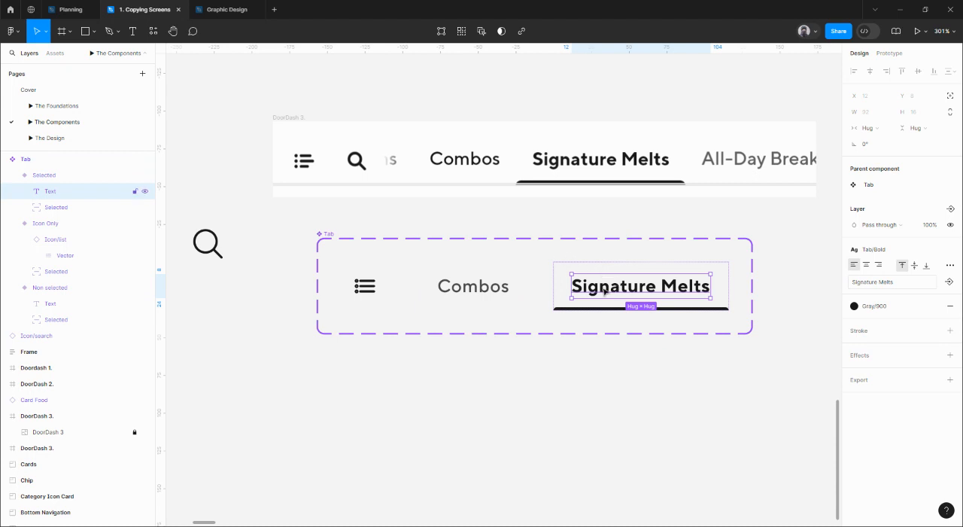
click(950, 282)
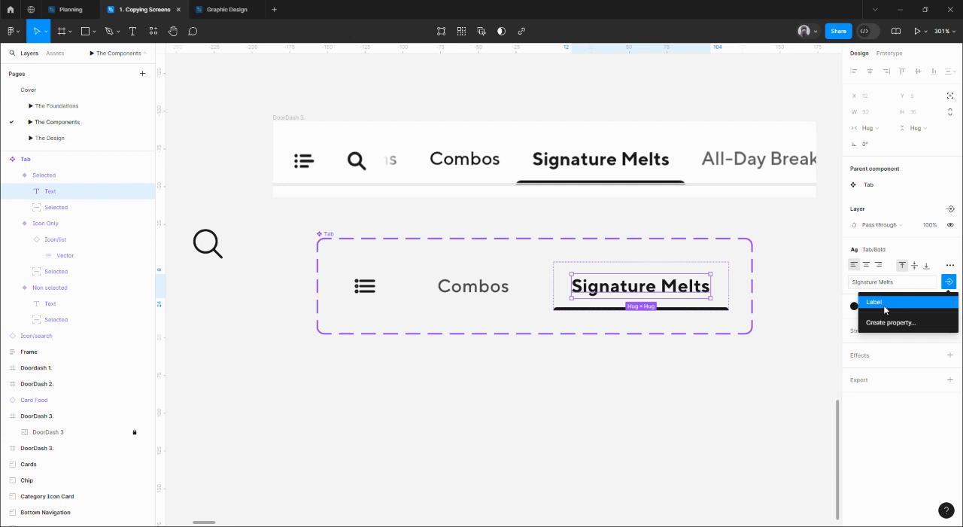
click(880, 302)
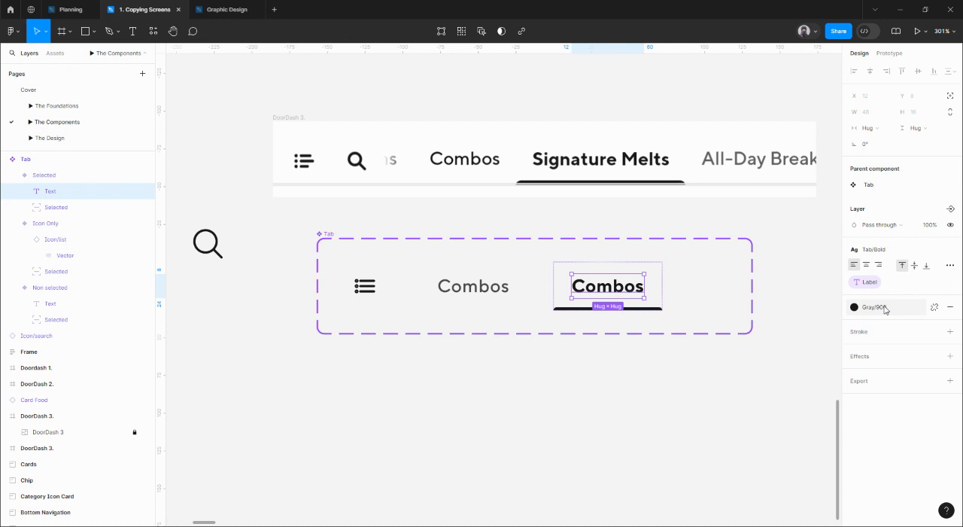
click(655, 295)
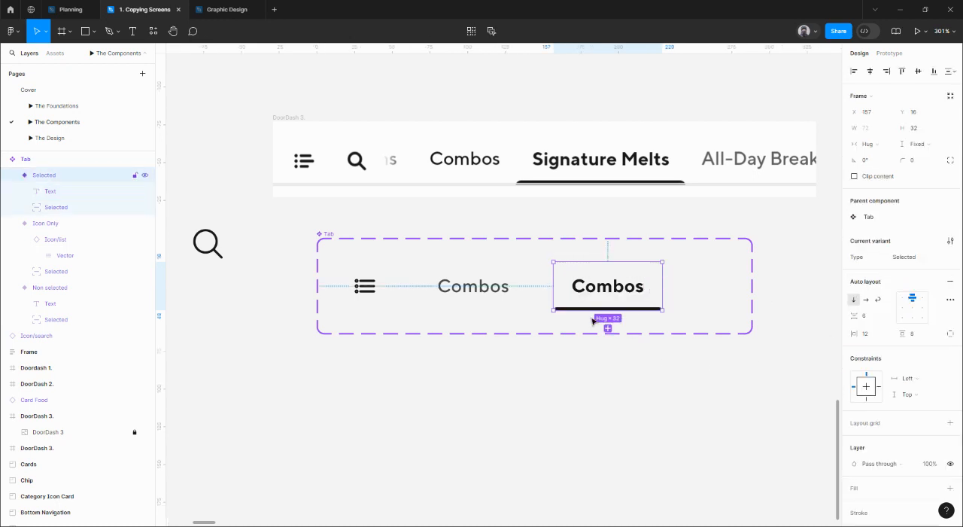
double_click(467, 285)
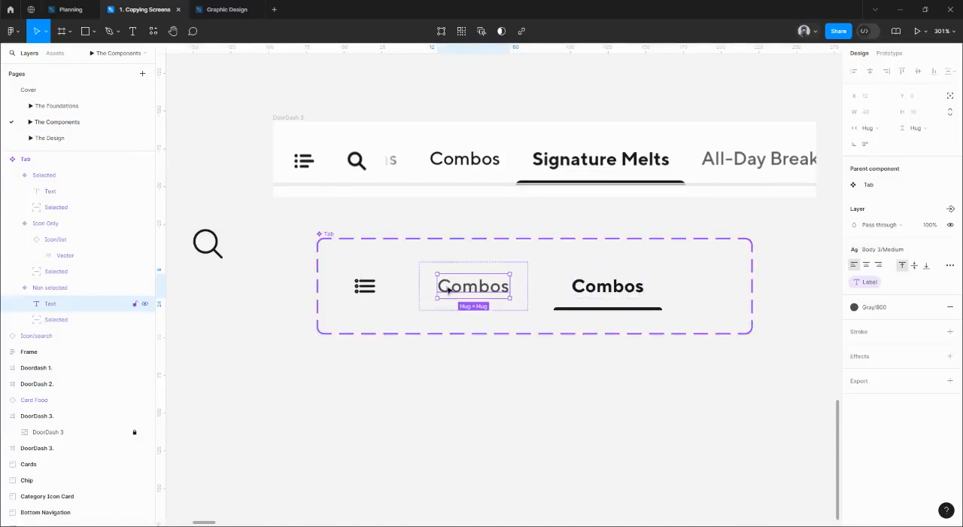
click(320, 239)
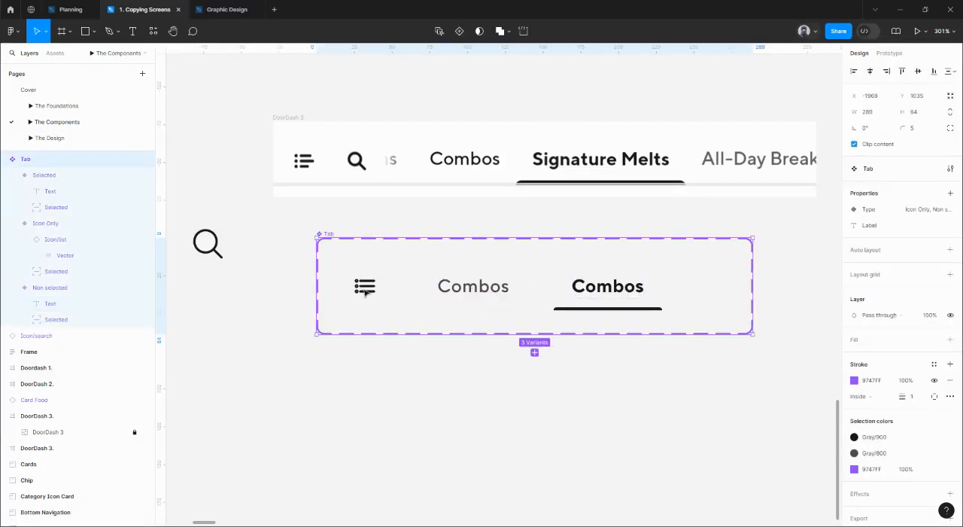
click(366, 292)
click(366, 292)
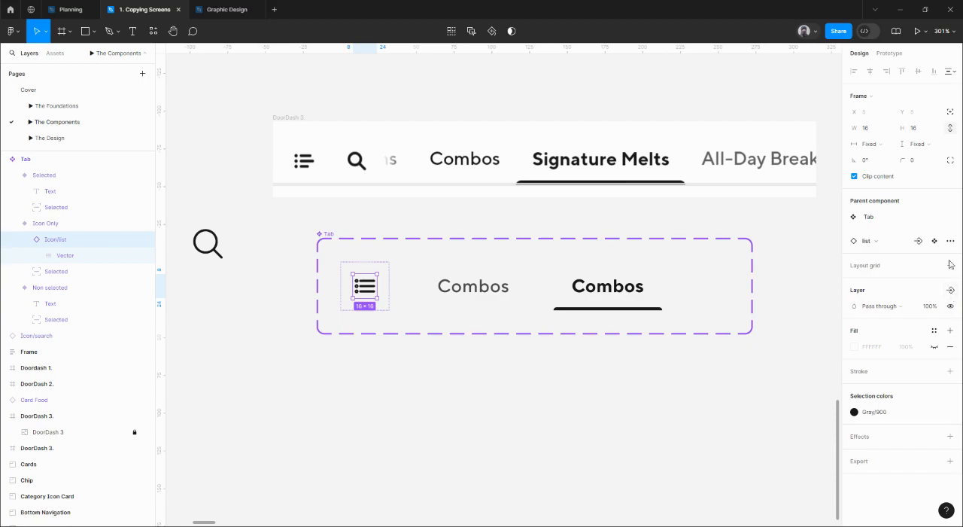
click(919, 241)
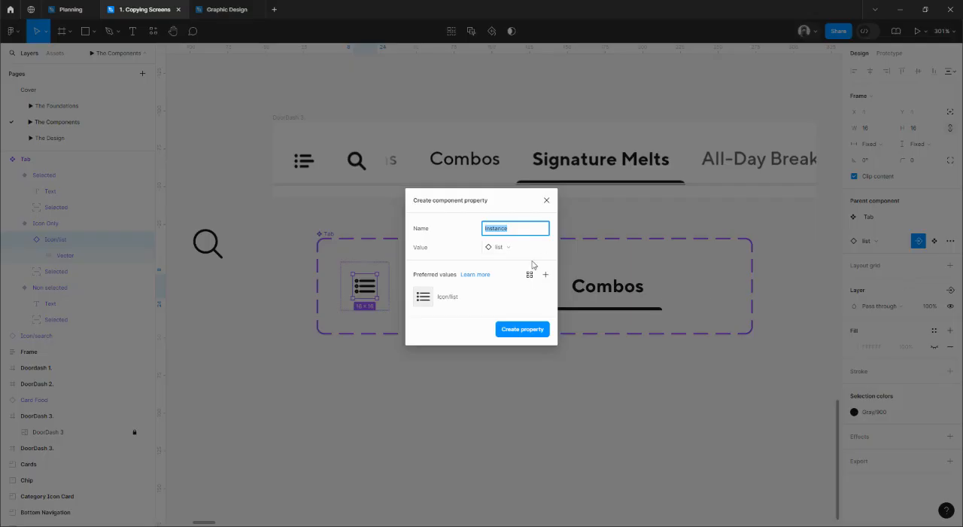
text(Icon Swap)
click(545, 274)
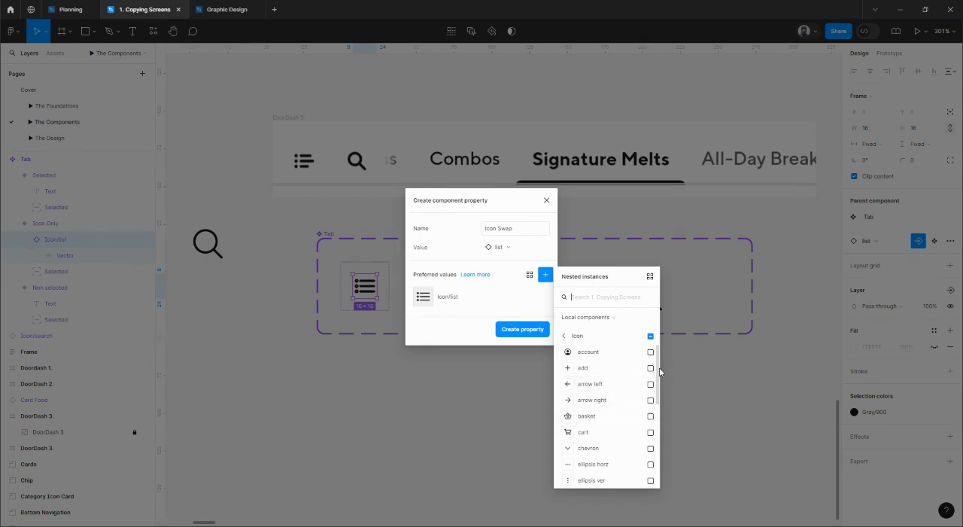
click(501, 271)
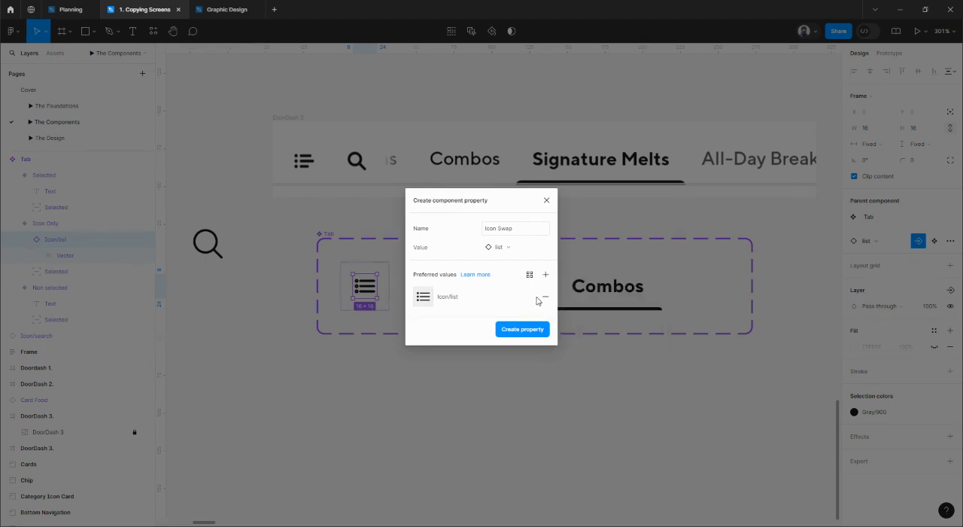
click(545, 298)
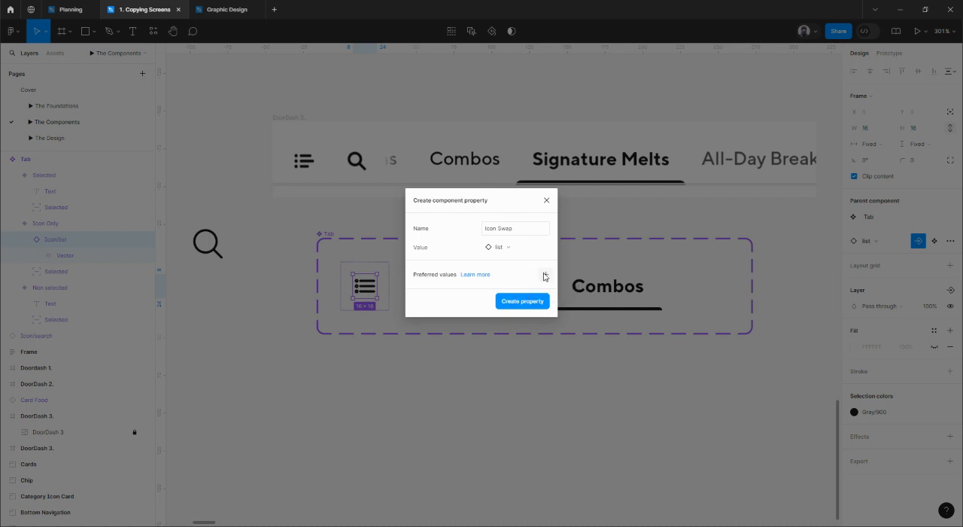
click(544, 276)
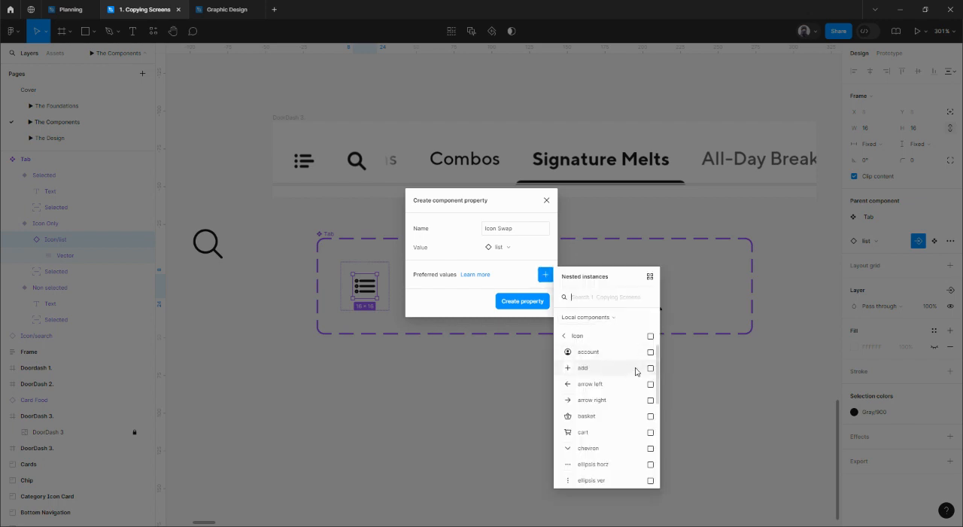
click(546, 202)
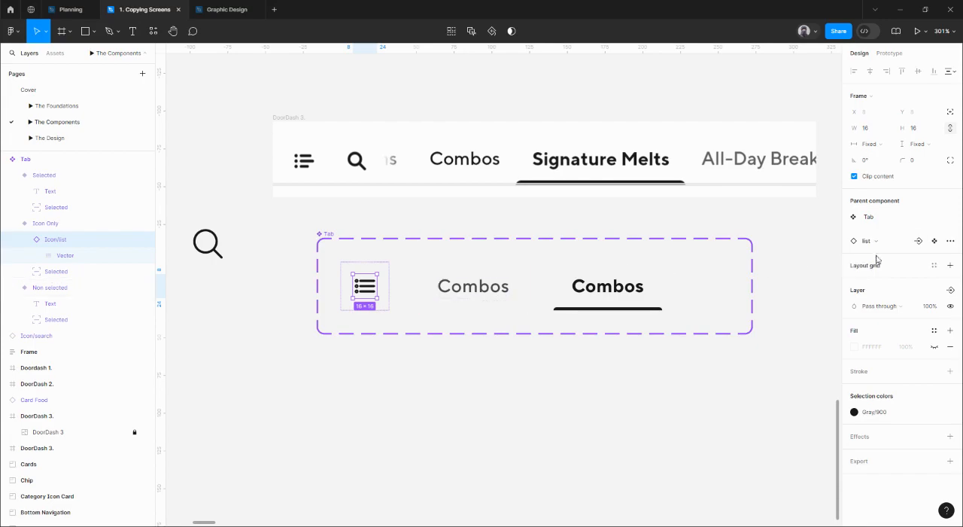
Create an instance swap property named Icon with the value list for the Icon Only variant's icon, without preferred values.
click(919, 241)
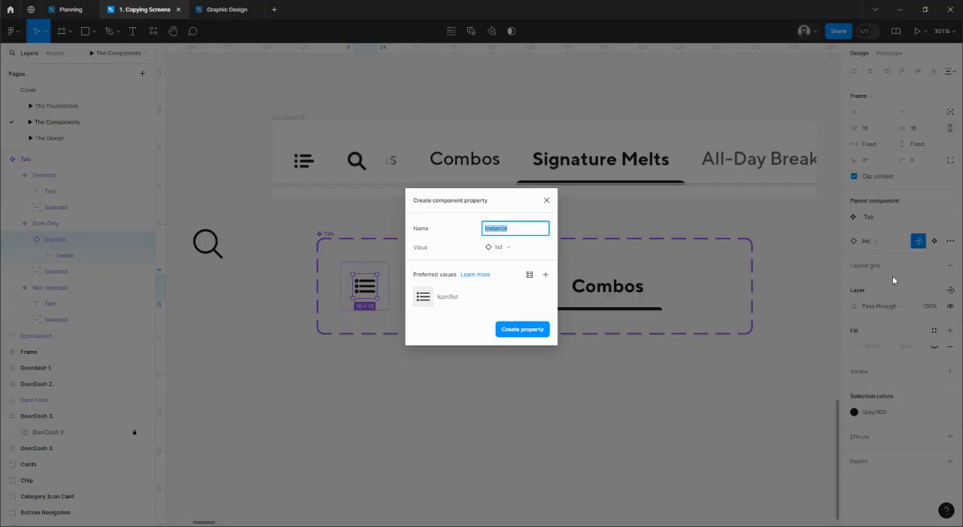
click(537, 297)
click(509, 227)
key(BackSpace)
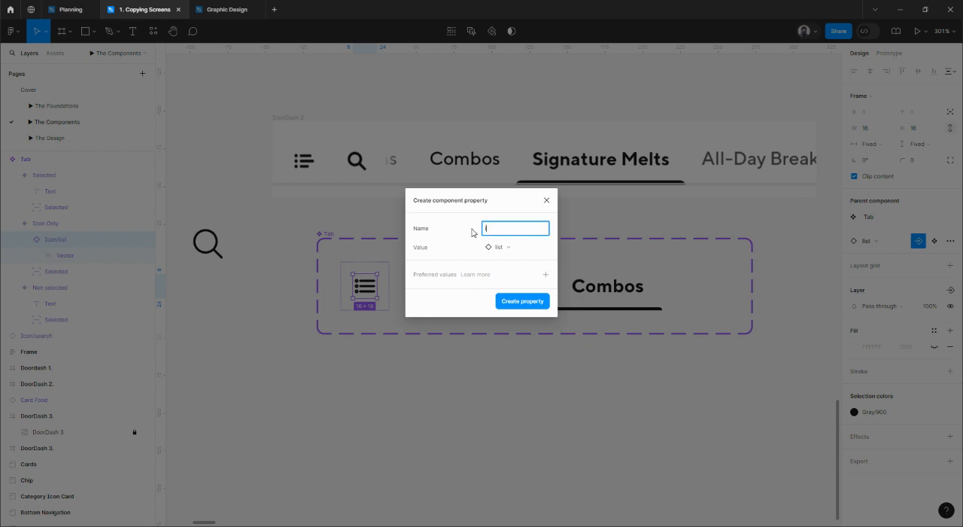
click(541, 301)
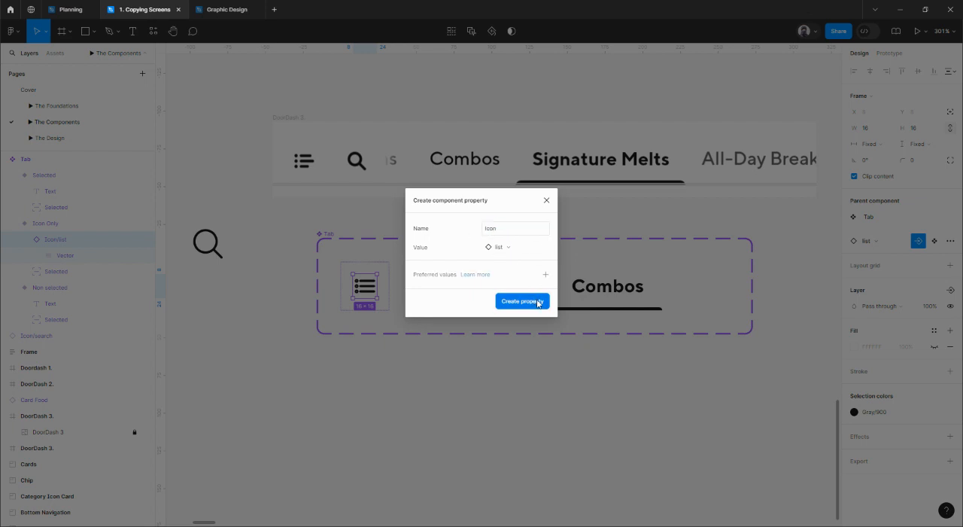
click(563, 364)
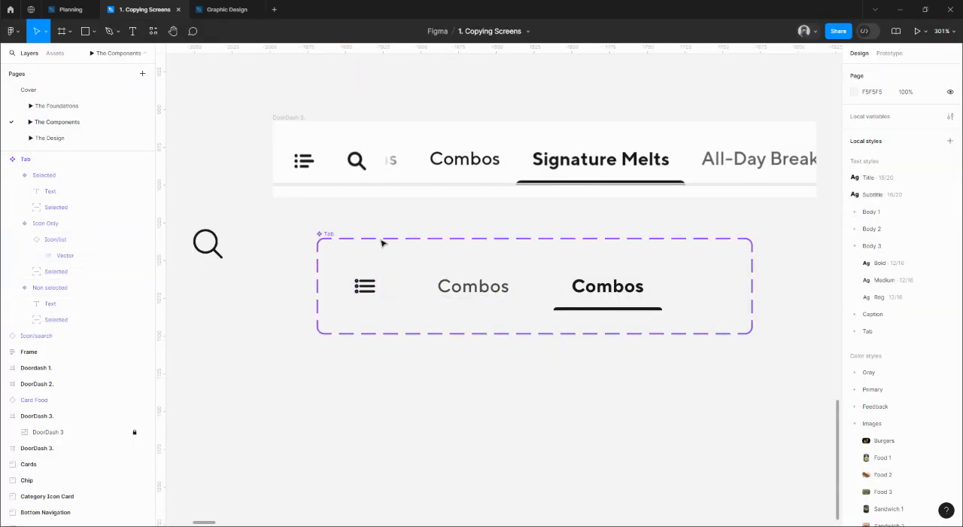
Place an instance of the Selected variant below the Tab component set and change its text to Signature Melts.
scroll(508, 324, down, 1)
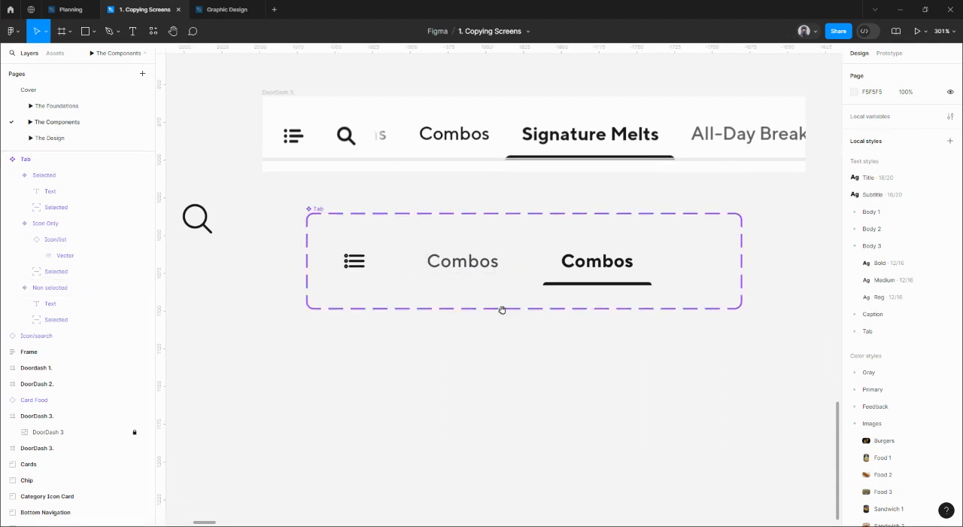
click(468, 260)
click(597, 260)
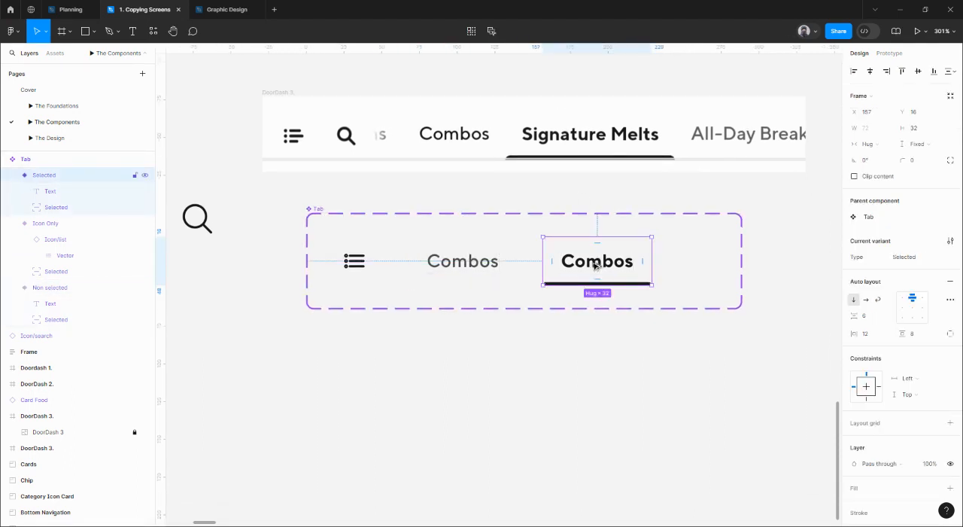
drag(598, 260, 606, 370)
double_click(602, 368)
double_click(602, 369)
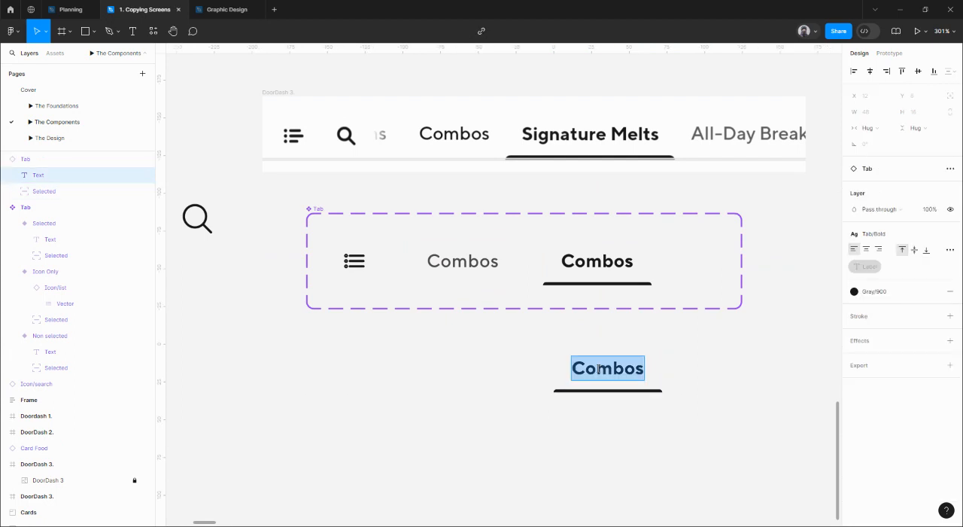
text(Signatu)
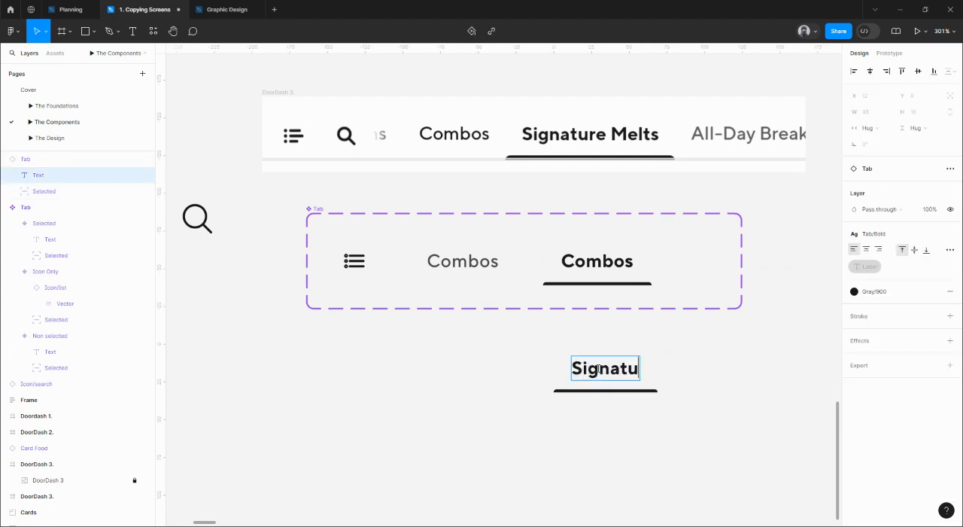
text(re Melts)
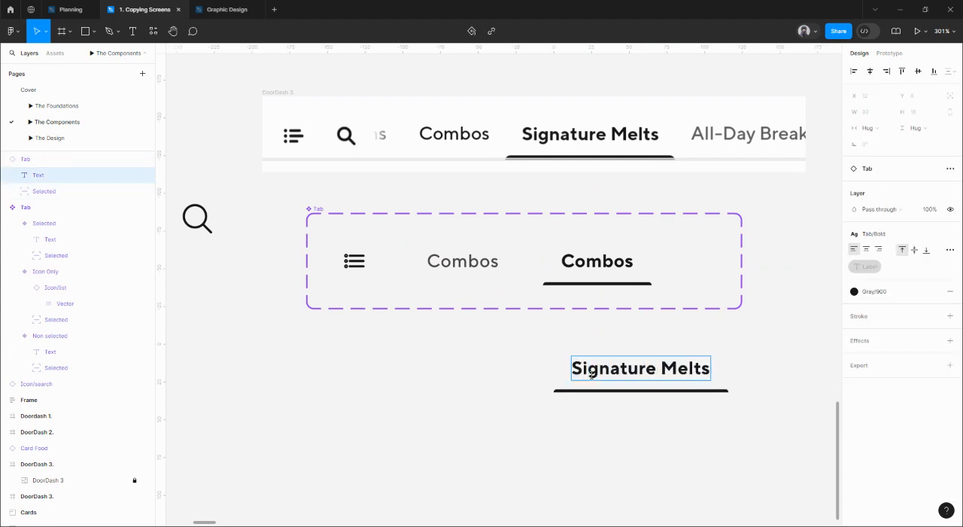
click(506, 408)
click(508, 408)
Test the Signature Melts instance's Type property by switching it to Non selected and finally to Icon Only.
click(642, 364)
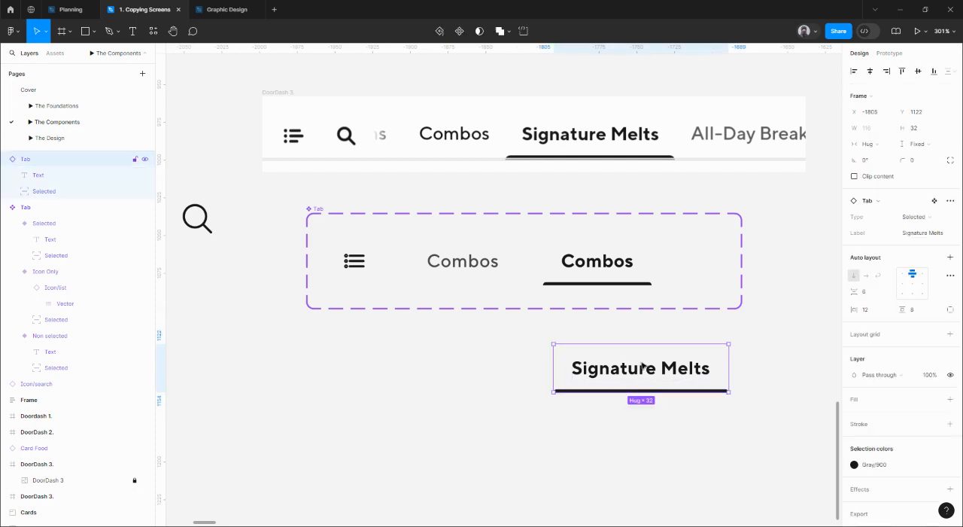
click(920, 220)
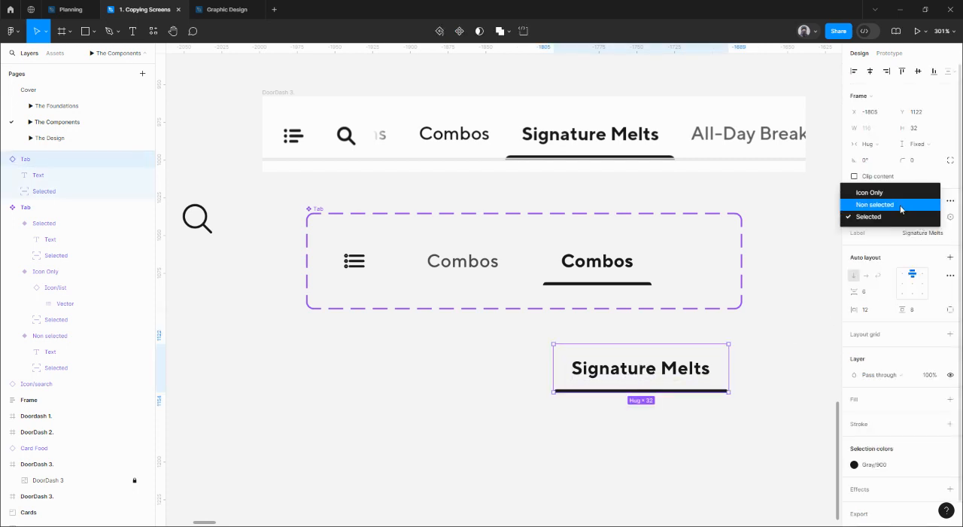
click(897, 205)
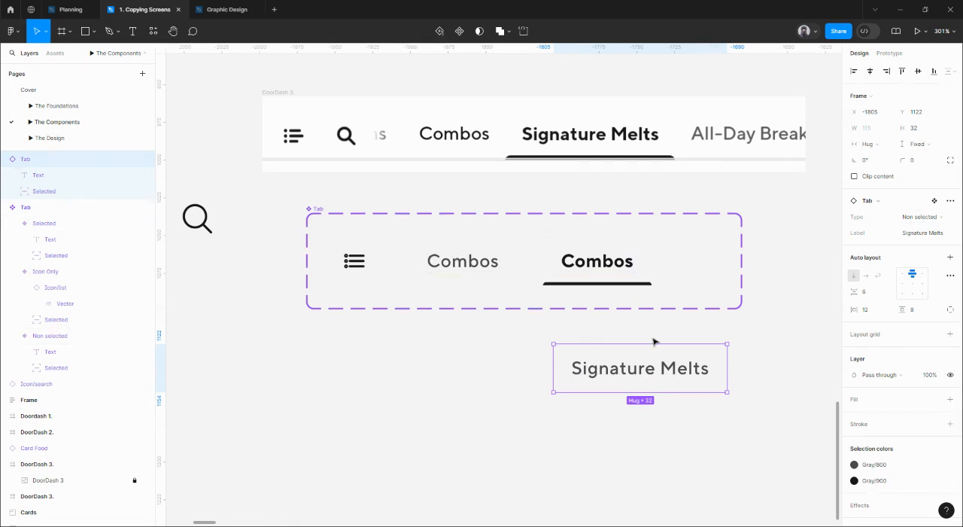
click(909, 216)
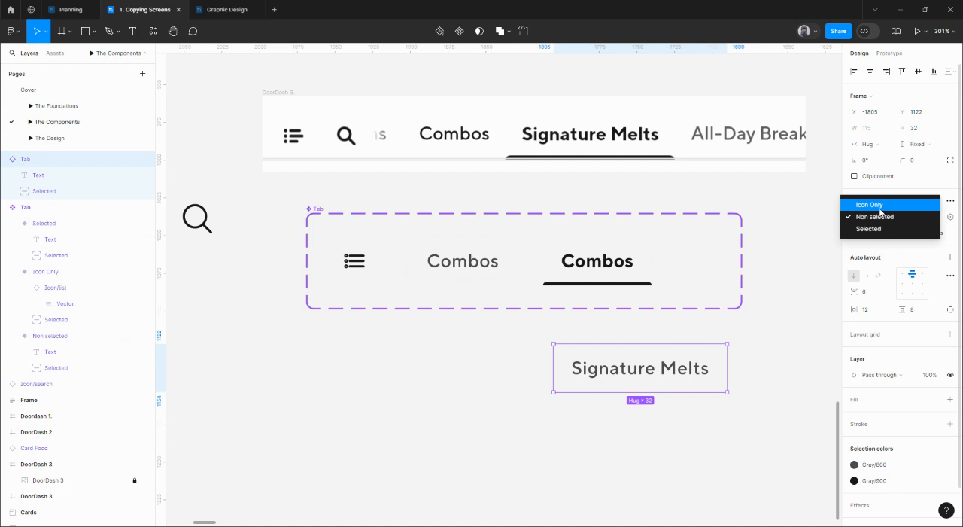
click(870, 205)
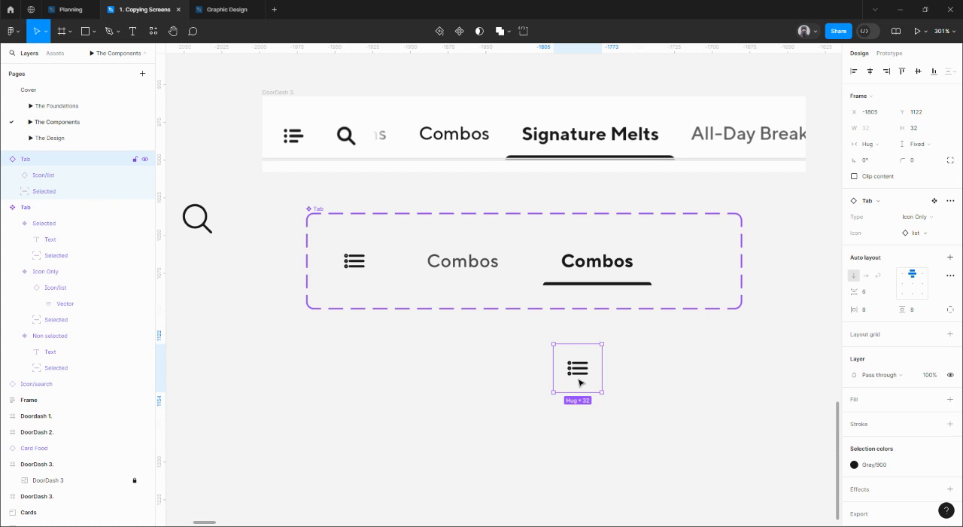
Swap the Icon Only instance's icon for Icon/search and move the instance beside the Tab component set, near the loose search icon.
click(927, 233)
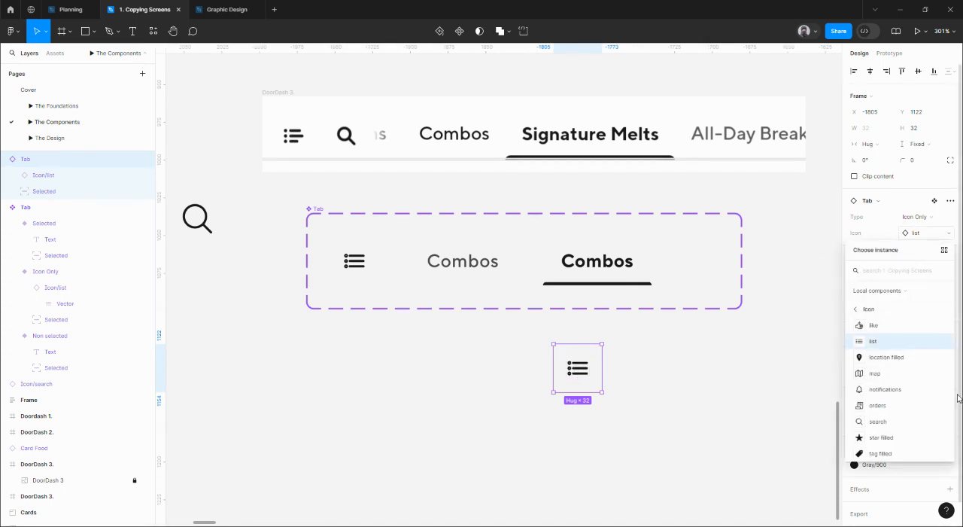
mouse_move(953, 405)
mouse_down()
mouse_move(954, 397)
mouse_move(958, 414)
mouse_up()
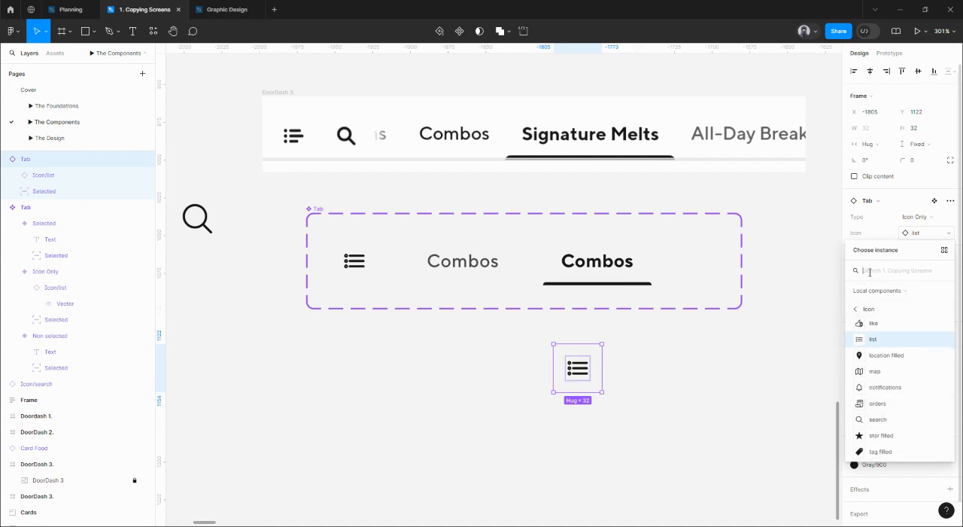
text(search)
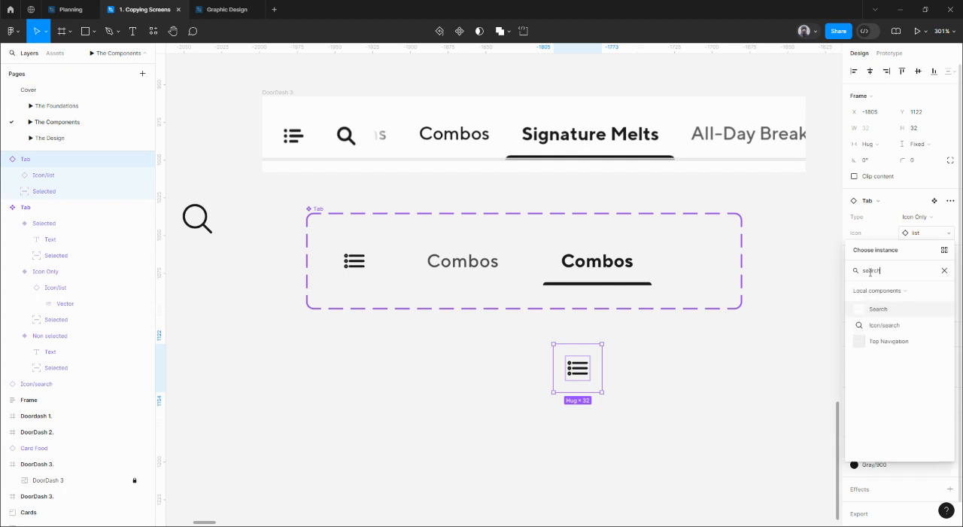
click(893, 326)
click(686, 367)
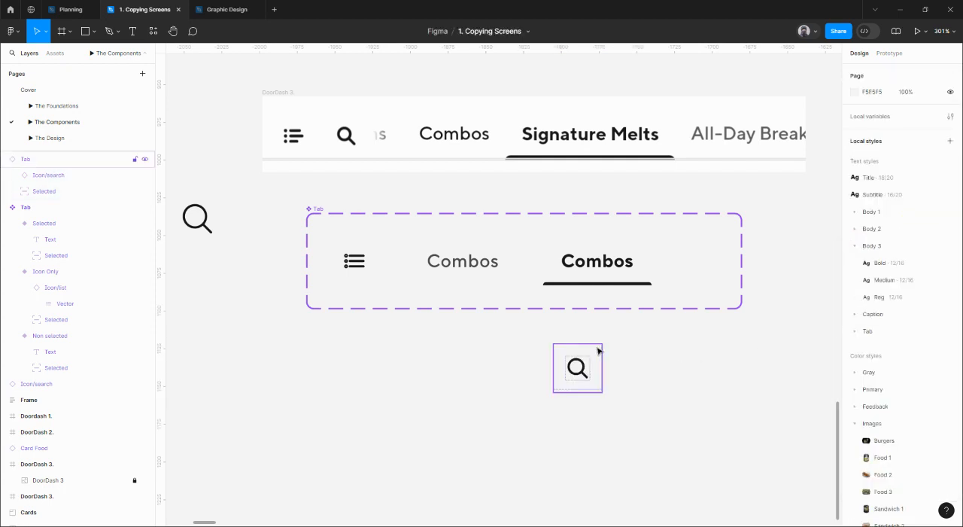
drag(597, 349, 342, 304)
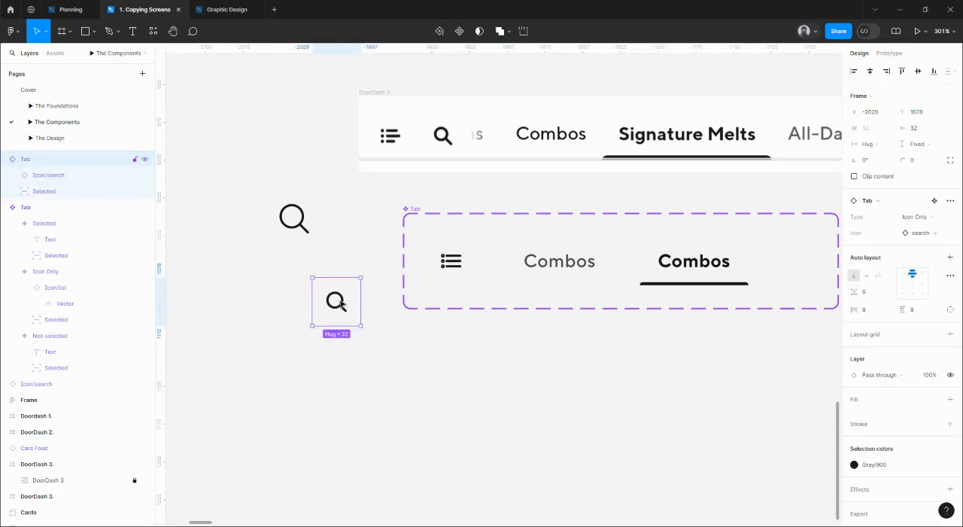
Move the Tab component set into the Tabs section, just below its header at about X 80, Y 177.
scroll(336, 301, down, 5)
click(374, 268)
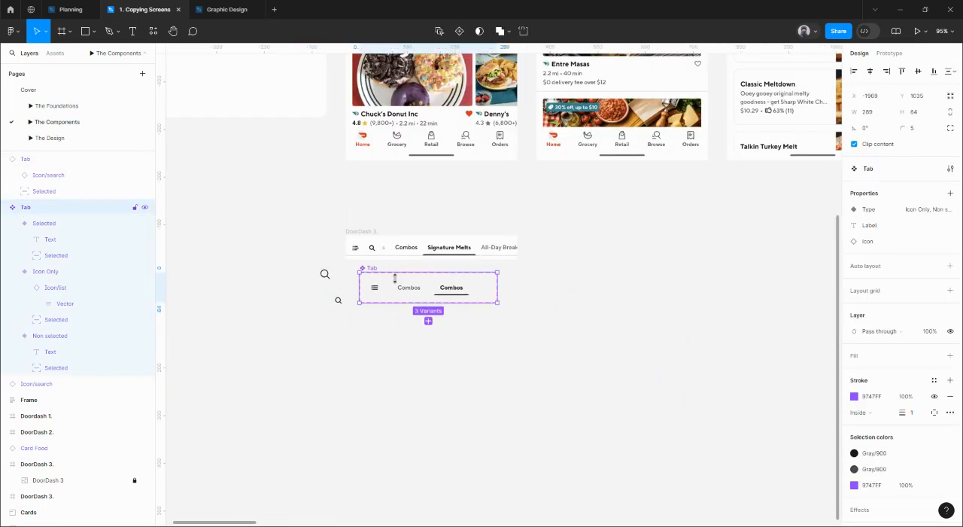
scroll(384, 279, up, 3)
scroll(378, 279, down, 8)
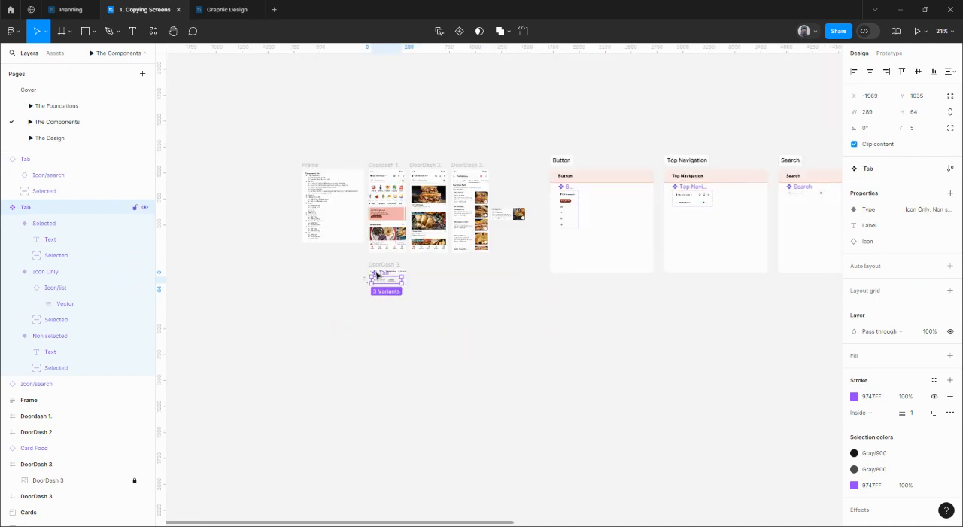
drag(377, 276, 884, 339)
drag(819, 318, 351, 307)
drag(557, 308, 389, 300)
click(263, 300)
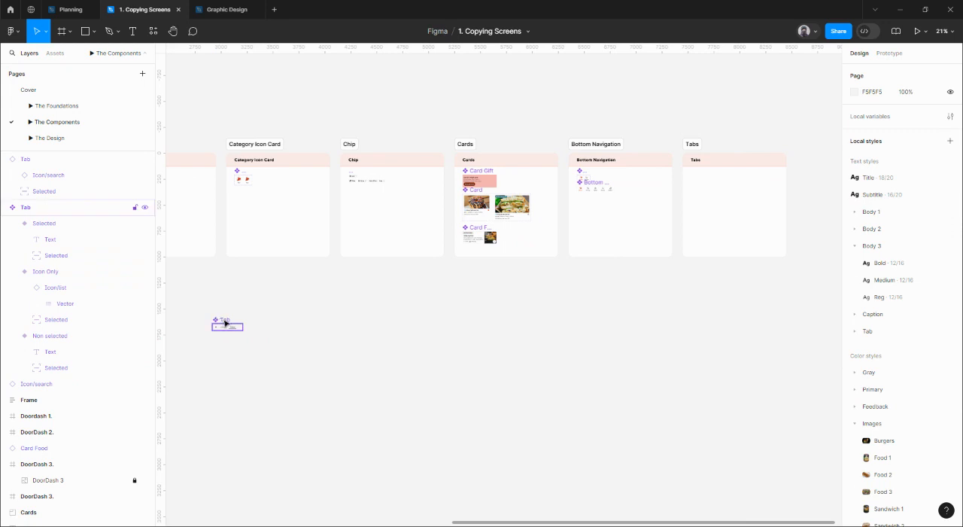
drag(225, 322, 705, 175)
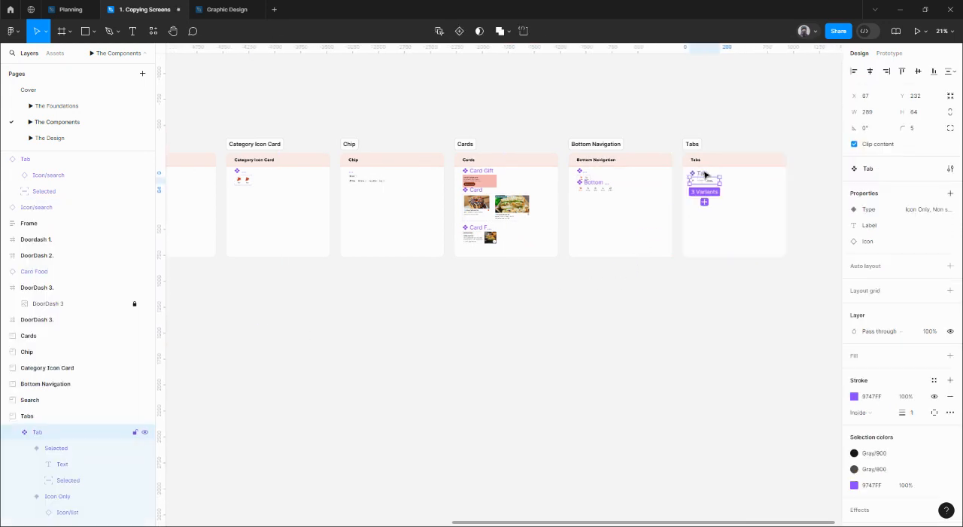
scroll(705, 175, up, 5)
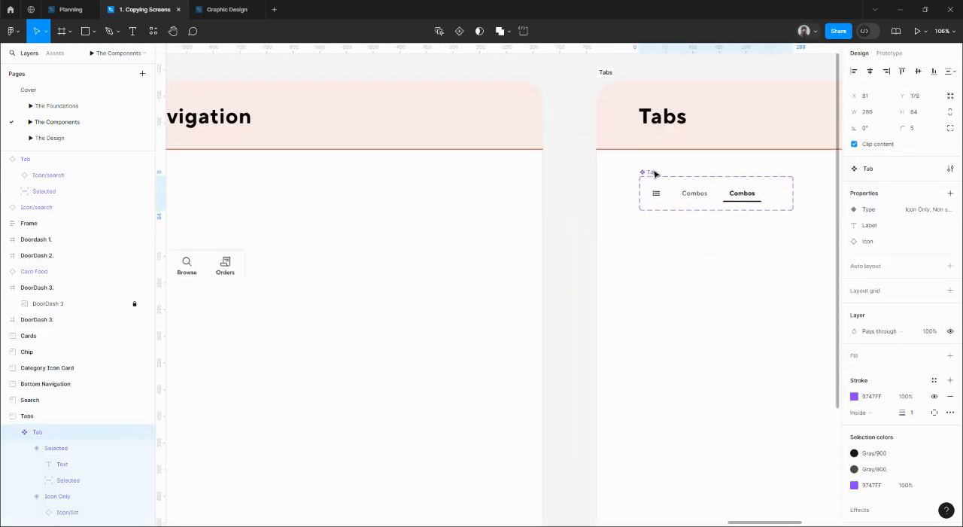
Review the components list and examine the category rows and search area of the DoorDash 1 reference screen.
scroll(672, 185, down, 10)
drag(402, 303, 607, 283)
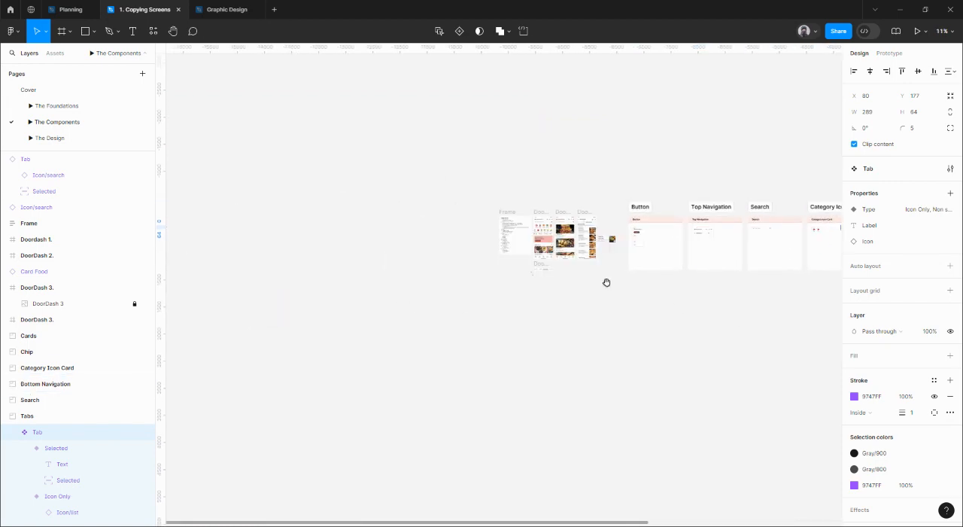
scroll(529, 260, up, 8)
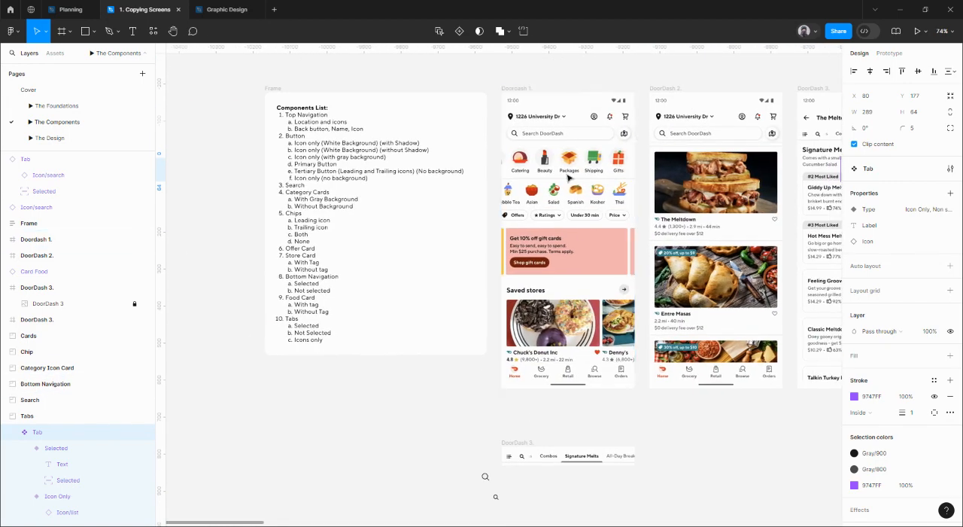
scroll(569, 177, up, 5)
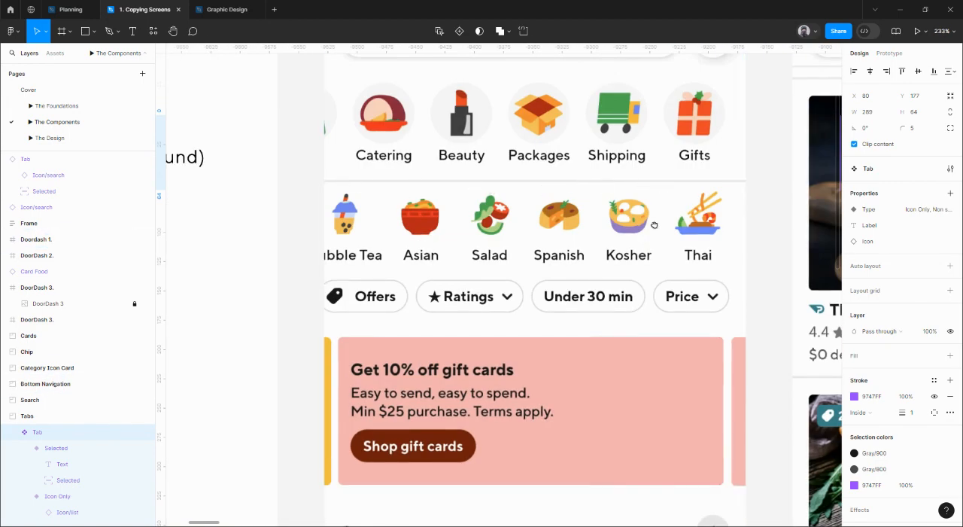
scroll(654, 224, up, 3)
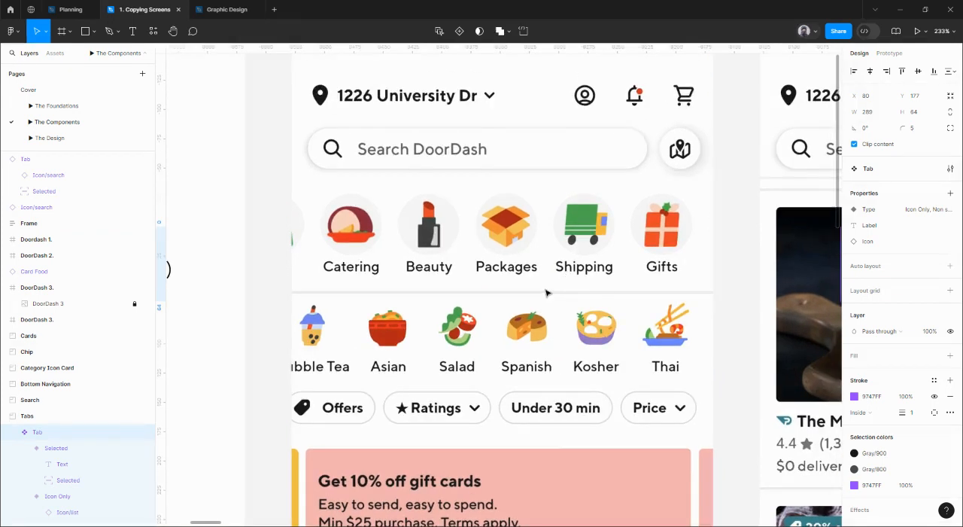
key(l)
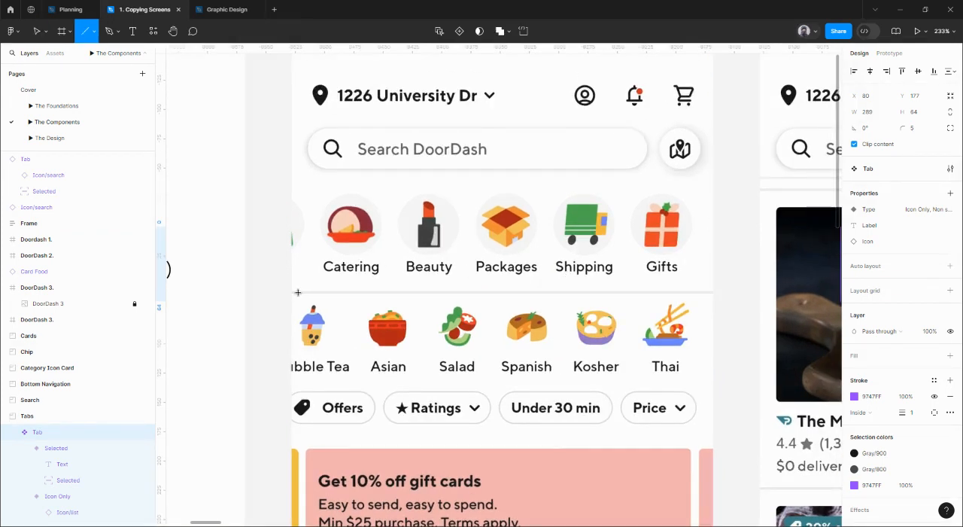
drag(298, 286, 694, 286)
key(Delete)
key(l)
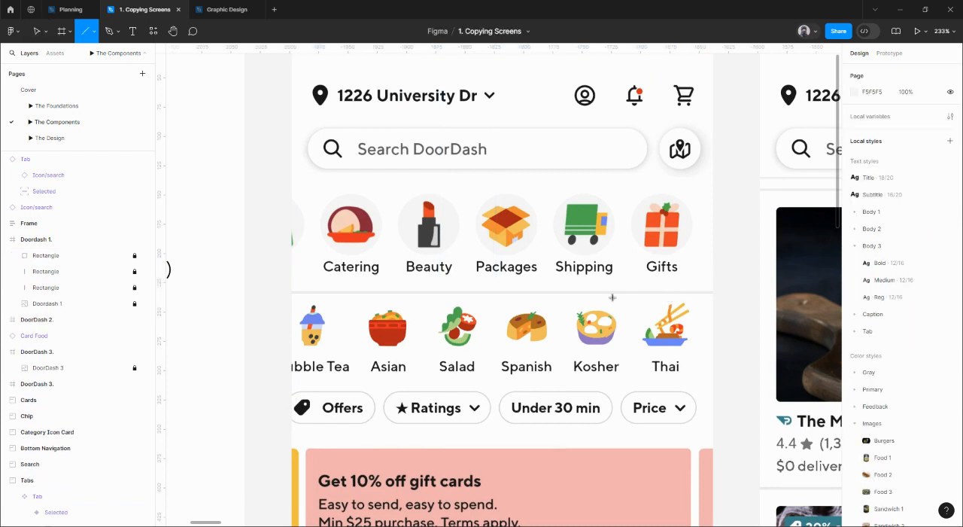
drag(315, 286, 574, 285)
key(Delete)
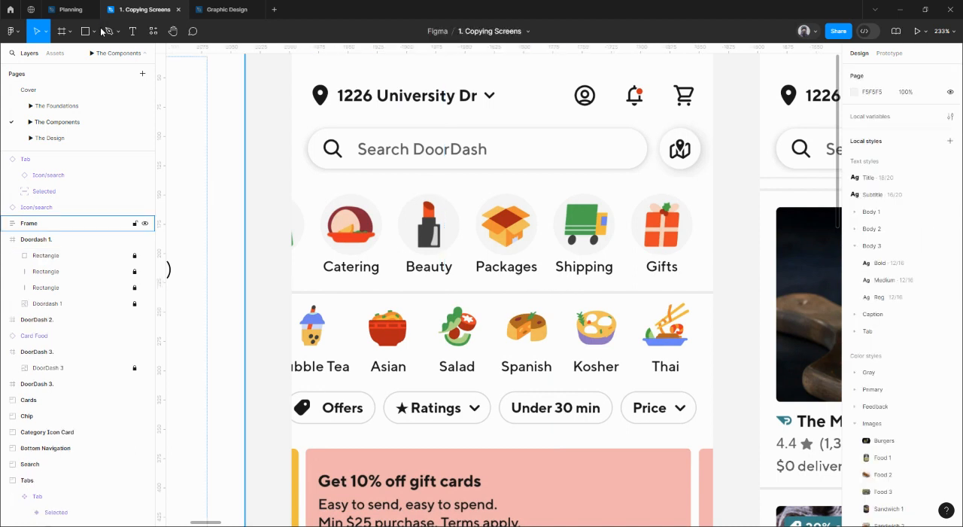
Draw a horizontal line about 263 px long below the Catering-to-Shipping category row and give its stroke the Gray/500 style.
click(93, 32)
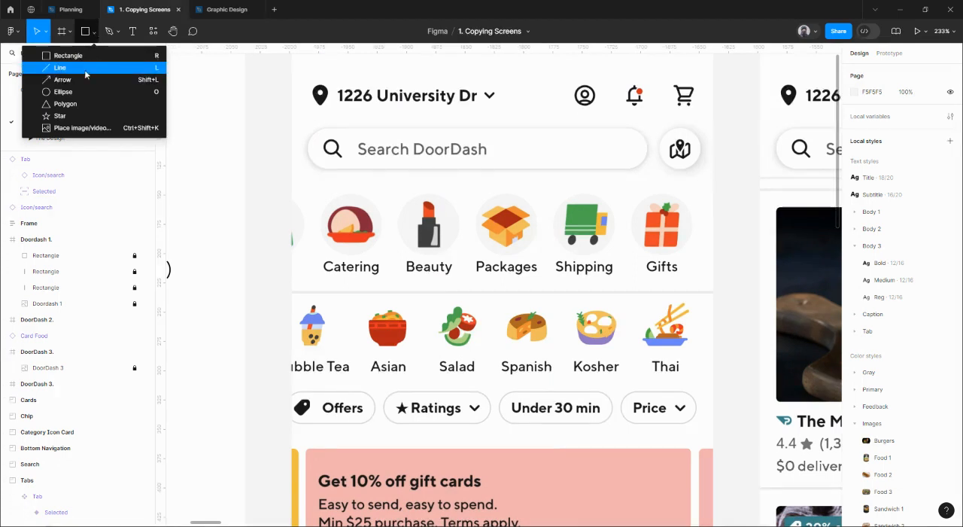
click(86, 68)
mouse_move(313, 282)
mouse_down()
mouse_move(665, 289)
mouse_move(621, 282)
mouse_up()
click(933, 282)
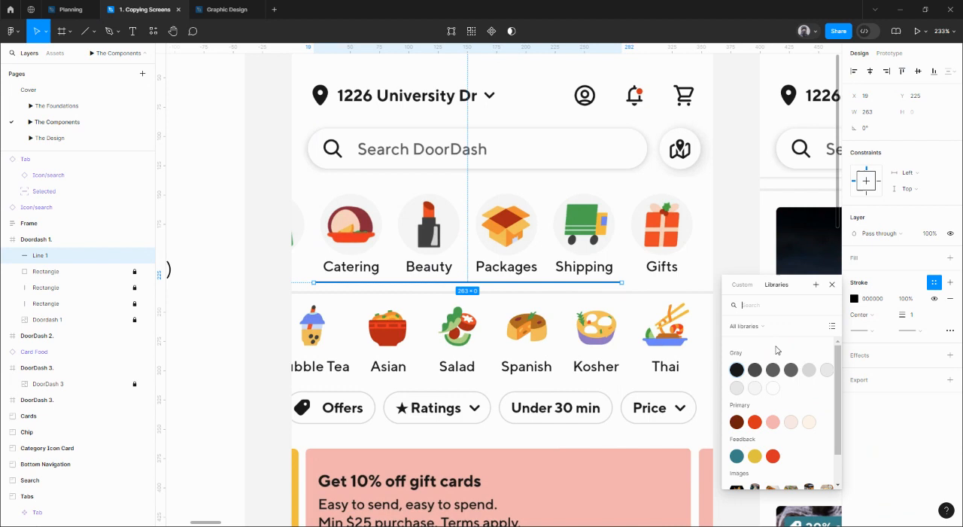
click(813, 376)
Move the line just above the reference divider, at about X 21, Y 231, and change its stroke style to Gray/400.
scroll(610, 288, up, 5)
scroll(610, 288, up, 5)
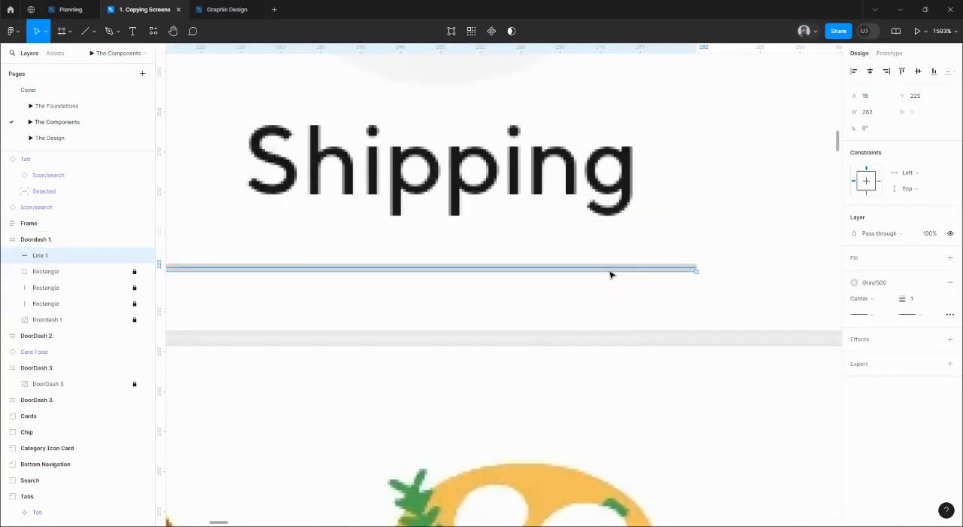
drag(611, 273, 622, 324)
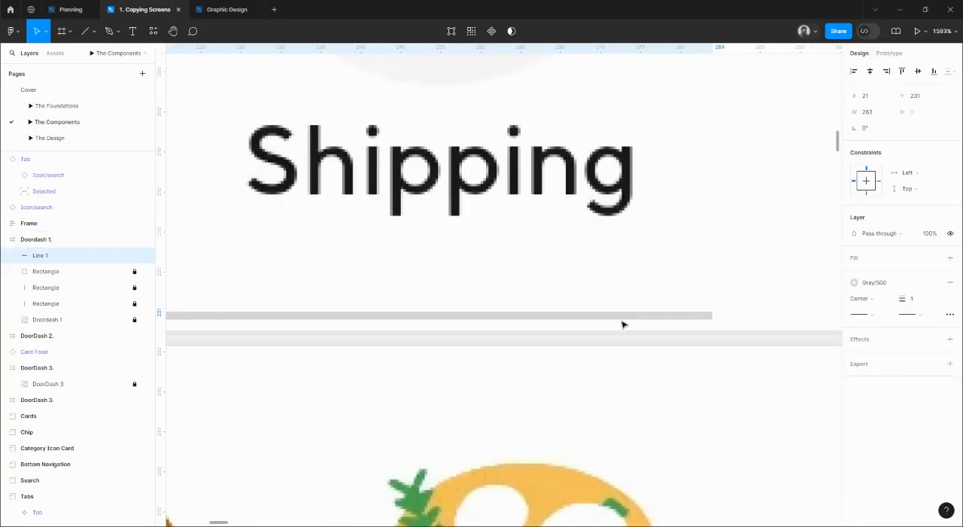
click(876, 282)
click(827, 371)
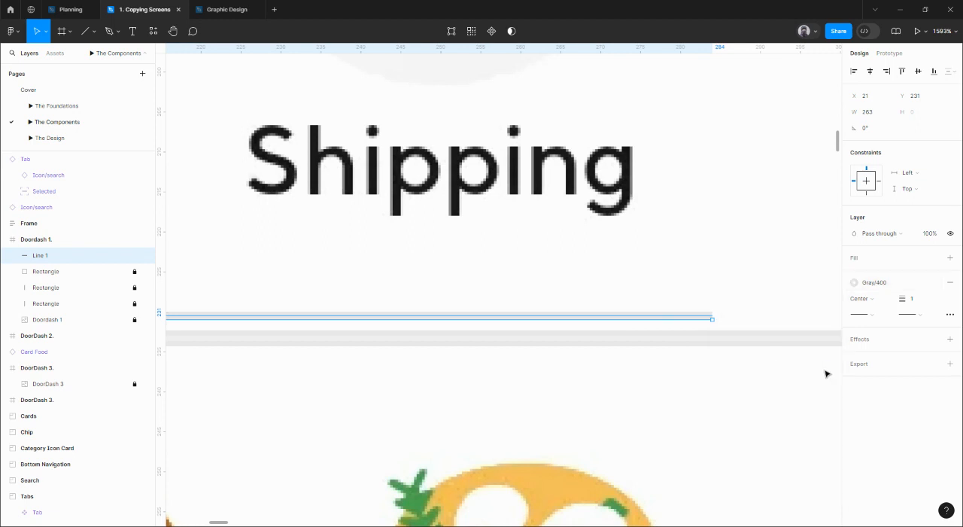
Nudge the line down onto the reference divider at Y 233 and compare its thickness with the original.
click(689, 322)
click(686, 320)
double_click(686, 320)
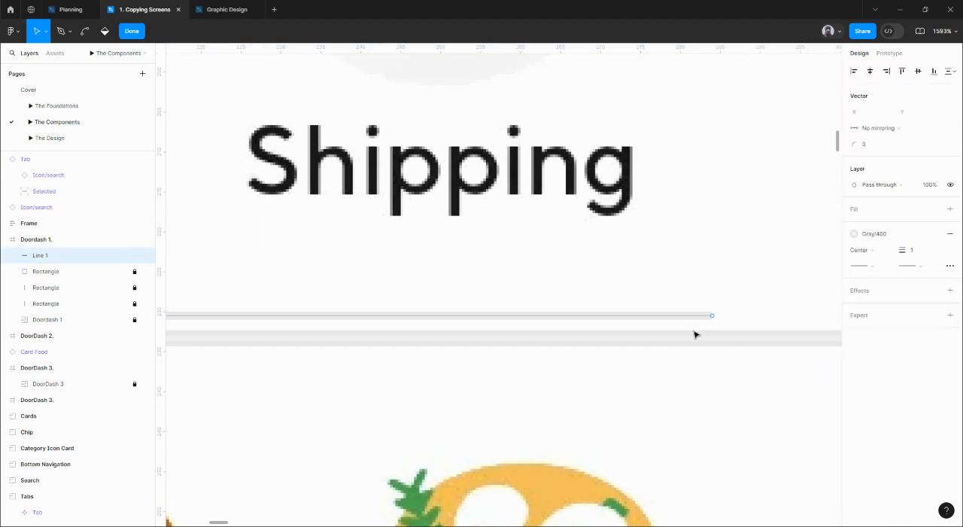
key(Escape)
key(Down)
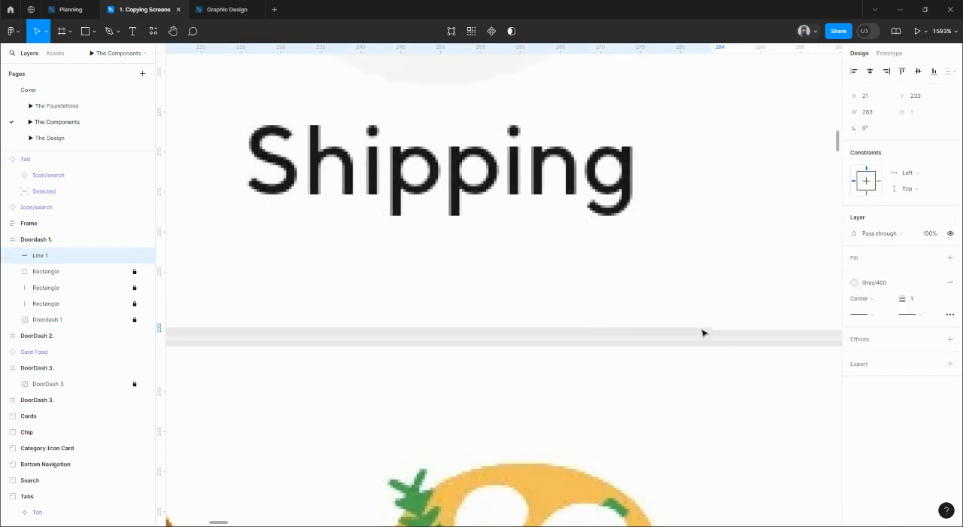
scroll(701, 333, down, 6)
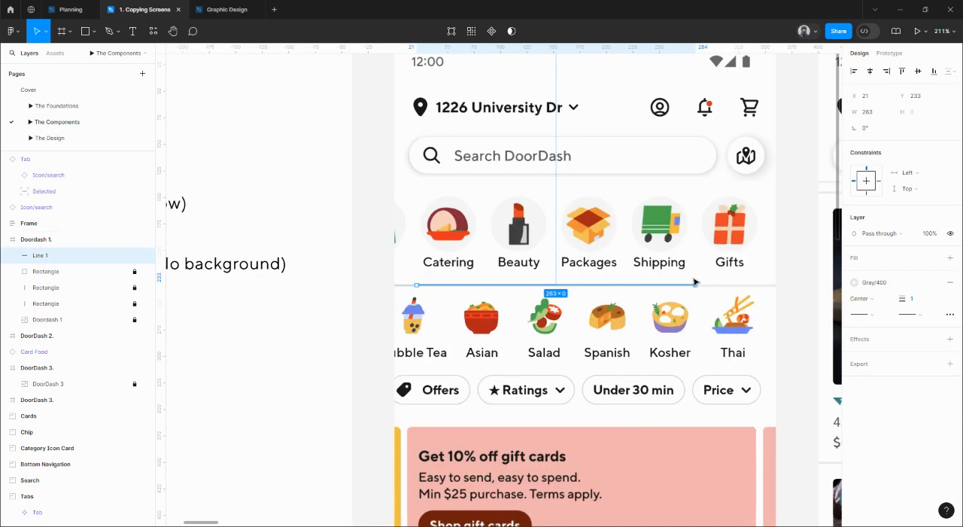
drag(656, 269, 621, 267)
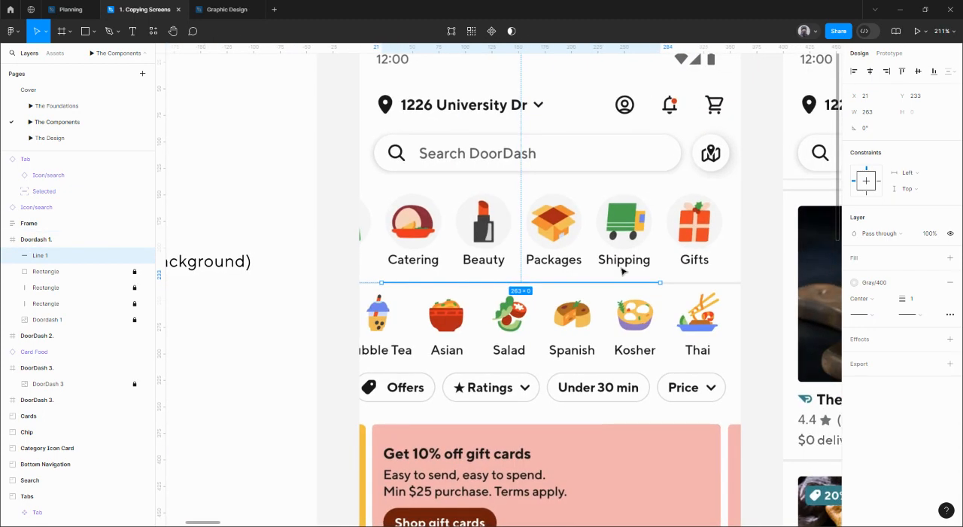
scroll(694, 313, up, 10)
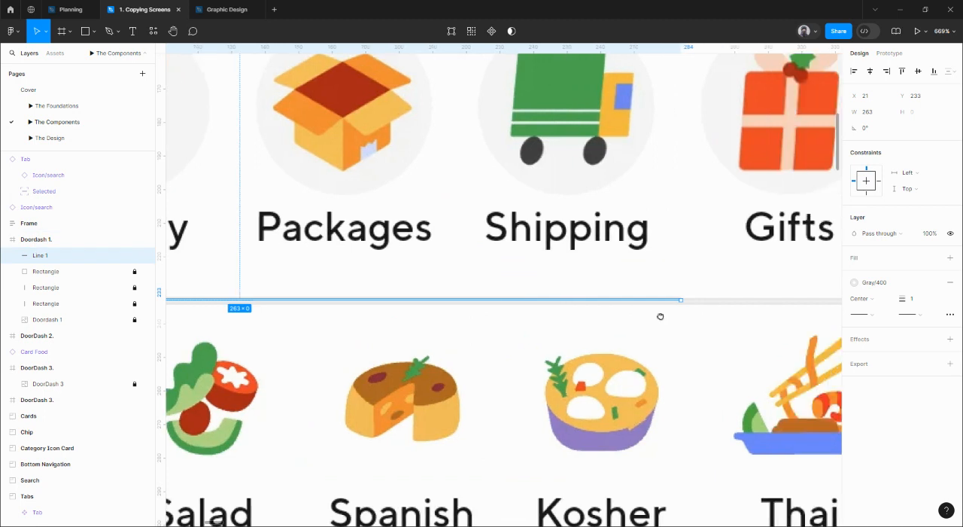
scroll(638, 313, down, 3)
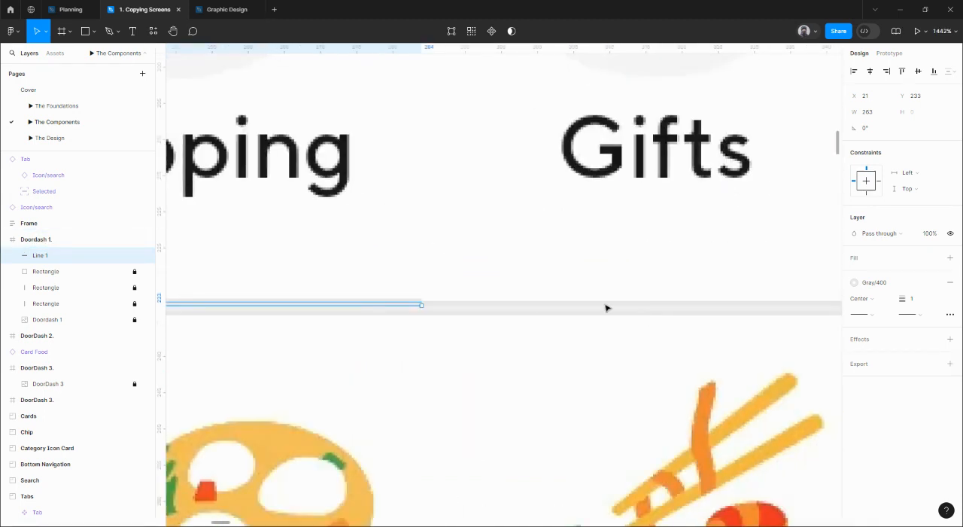
Draw a thin rectangle about 19 px wide below the Gifts label, add a stroke and set its height to 2.
key(r)
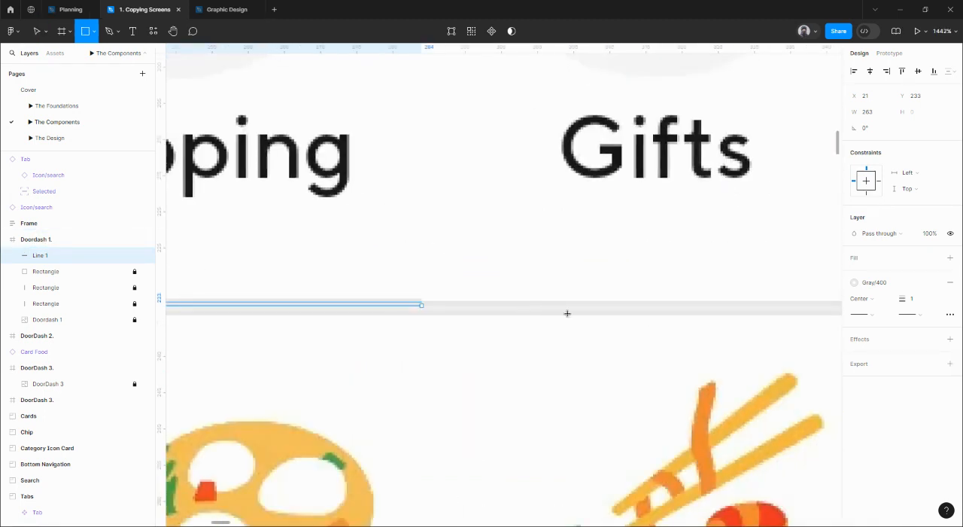
mouse_move(516, 308)
mouse_down()
mouse_move(654, 316)
mouse_move(613, 291)
mouse_up()
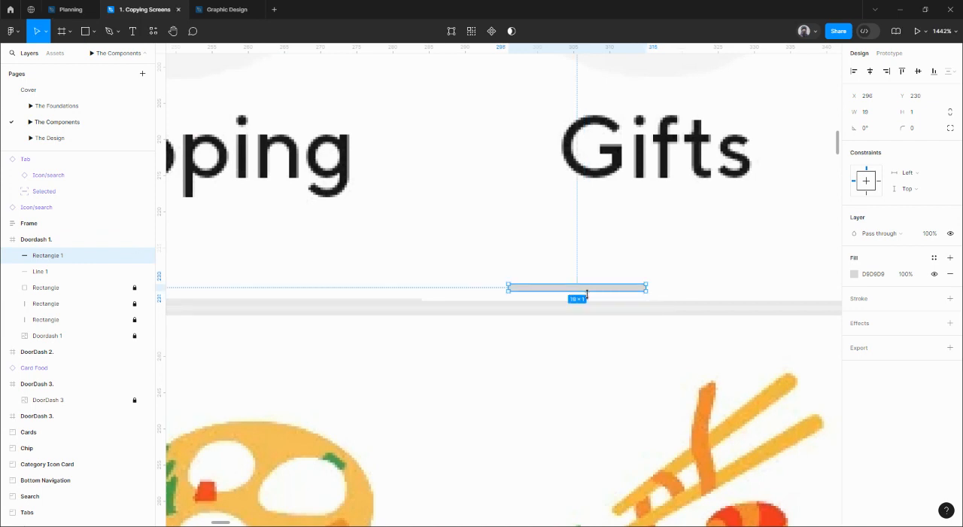
click(950, 298)
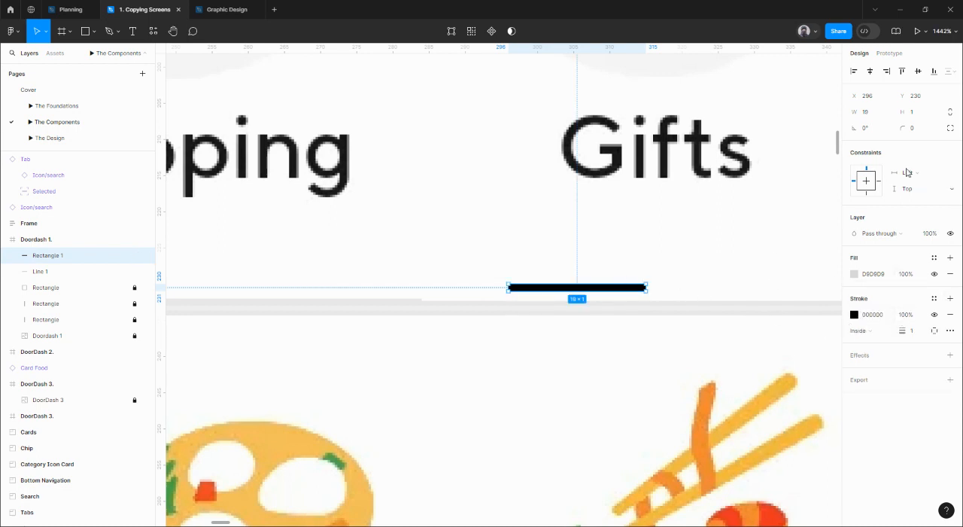
click(917, 117)
key(Return)
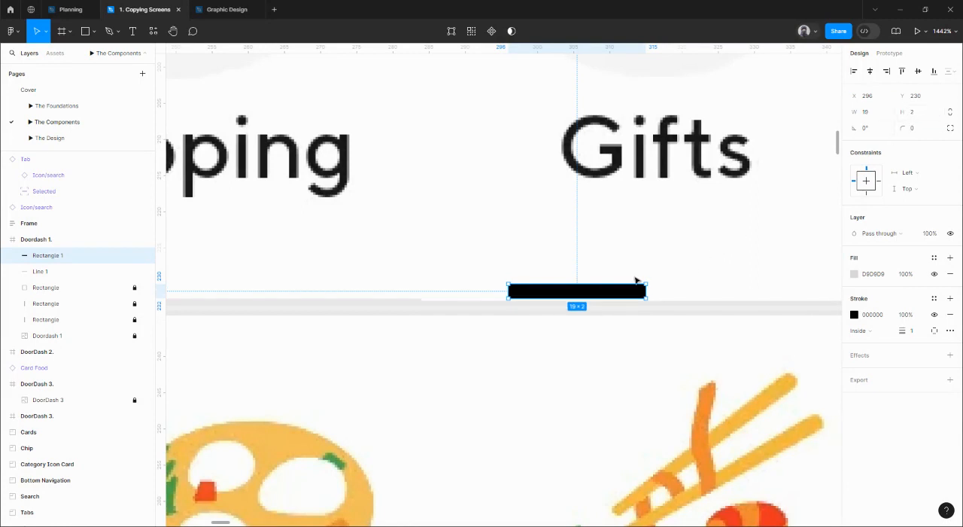
Move the rectangle down onto the reference divider at Y 232 and apply the Gray/400 style to its stroke.
drag(627, 294, 629, 307)
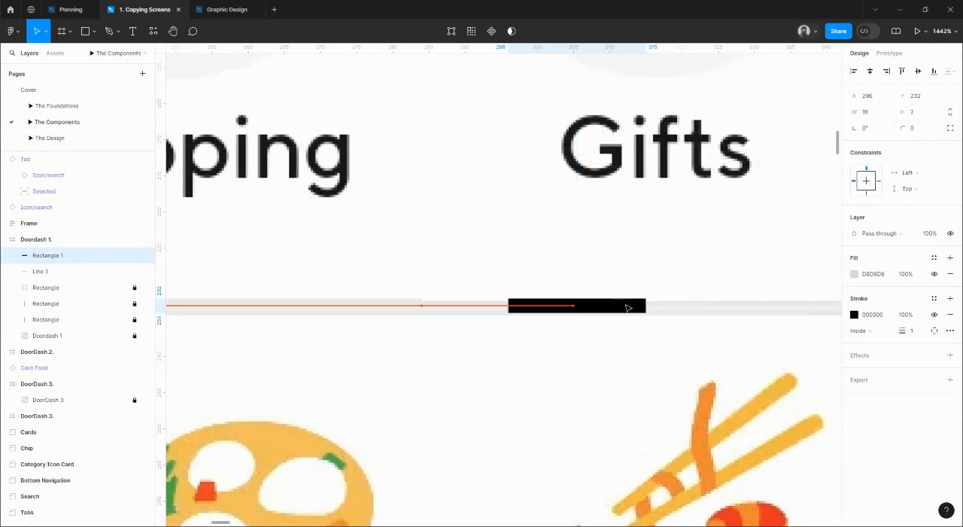
scroll(628, 307, up, 10)
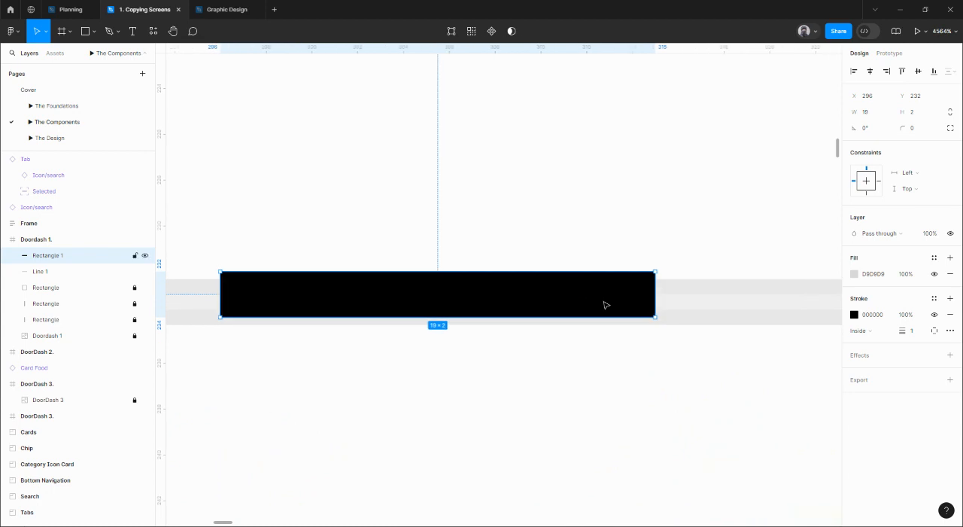
key(Down)
key(Up)
click(934, 298)
click(825, 386)
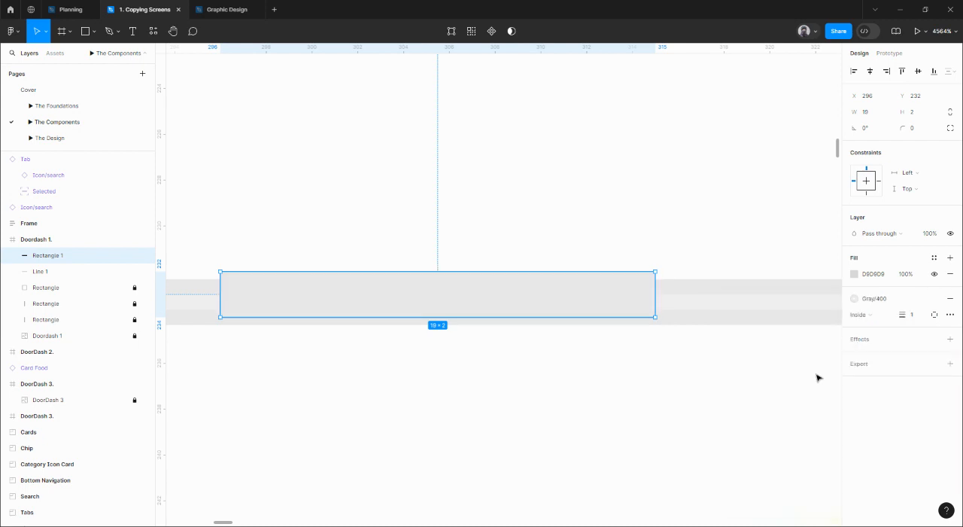
Try Center alignment for the rectangle's stroke and undo it.
click(872, 315)
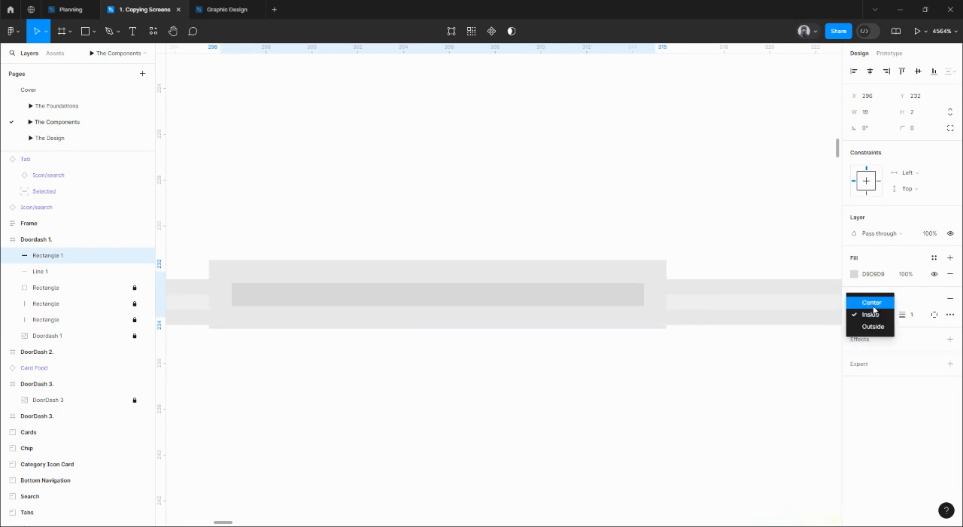
click(873, 303)
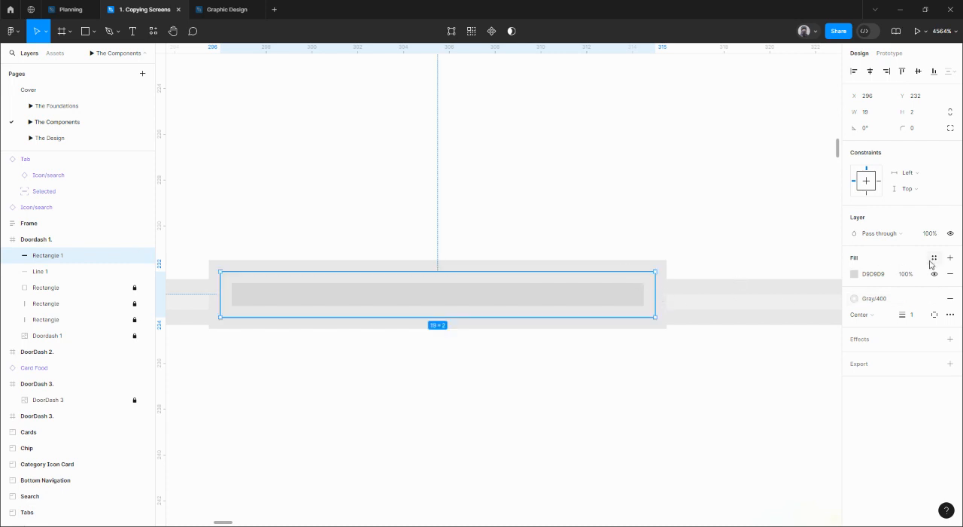
key(ctrl+z)
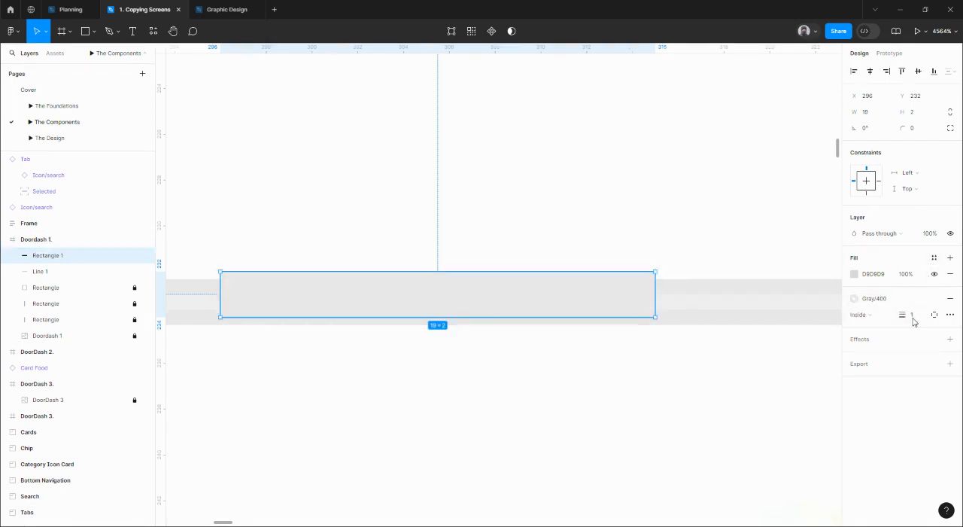
Set the rectangle's stroke weight to 0.5 and apply the Gray/200 style to its fill.
click(913, 316)
text(0.5)
key(Return)
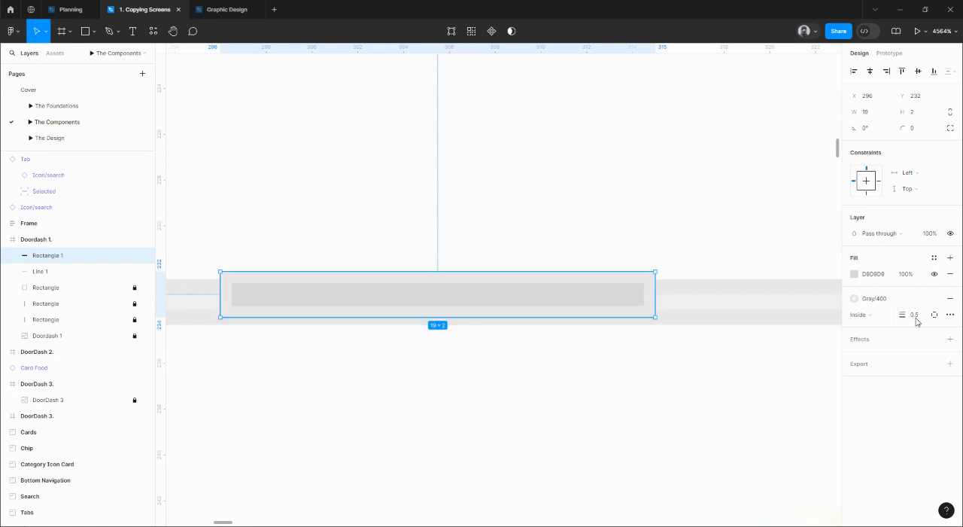
click(934, 259)
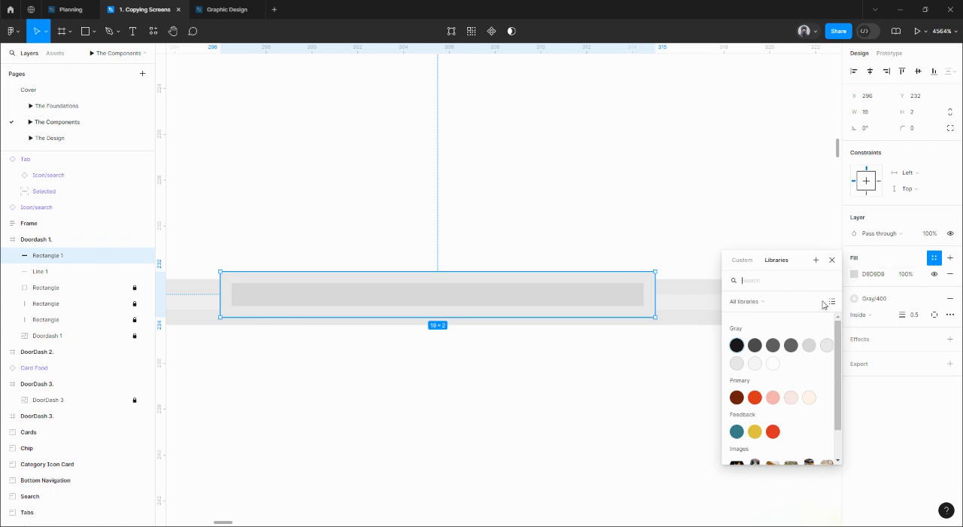
click(754, 364)
Try Gray/300 as the rectangle's fill and return it to Gray/200.
click(879, 262)
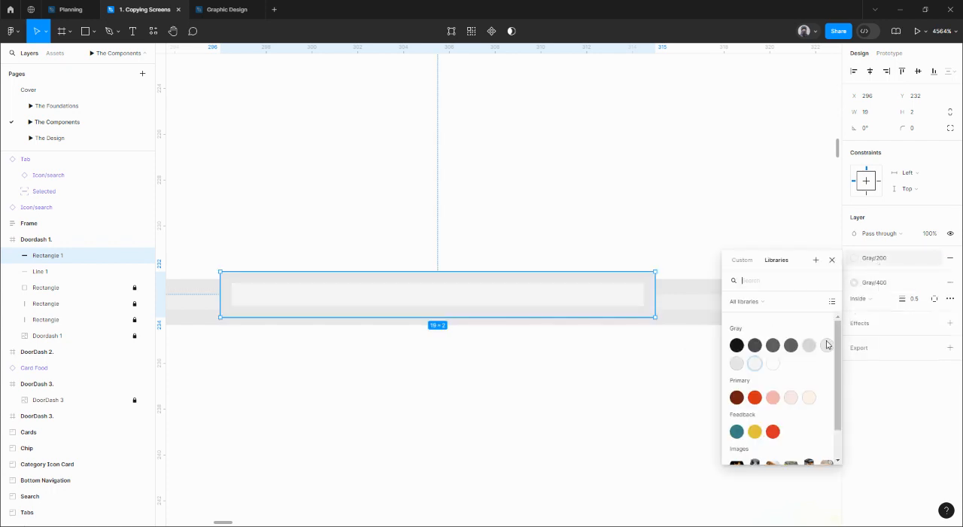
click(737, 365)
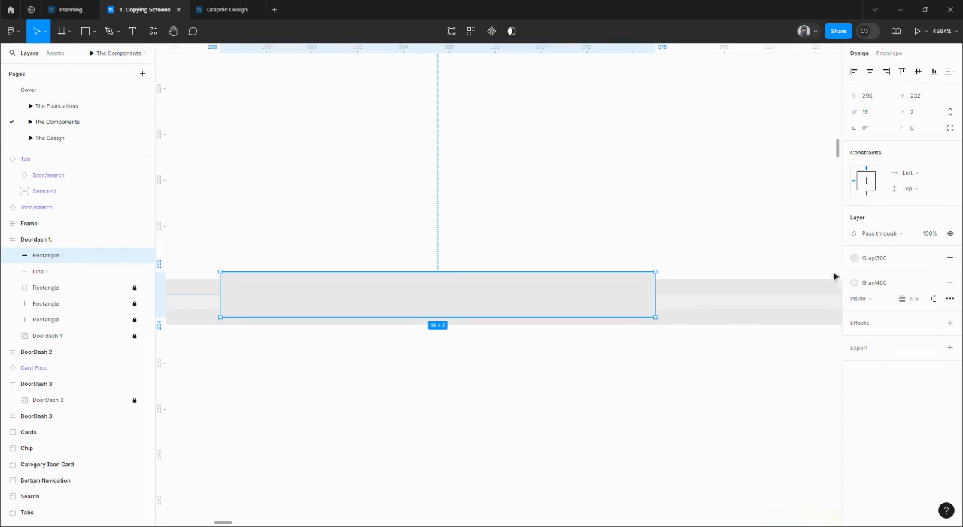
click(873, 259)
click(755, 364)
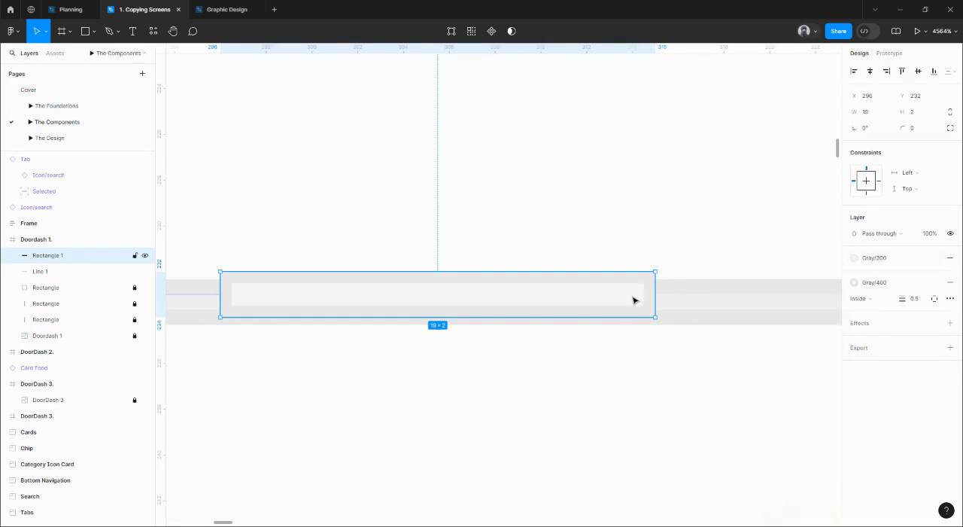
Nudge the rectangle to X 297 and compare it and the line against the reference divider at several zoom levels.
key(Right)
scroll(672, 295, down, 5)
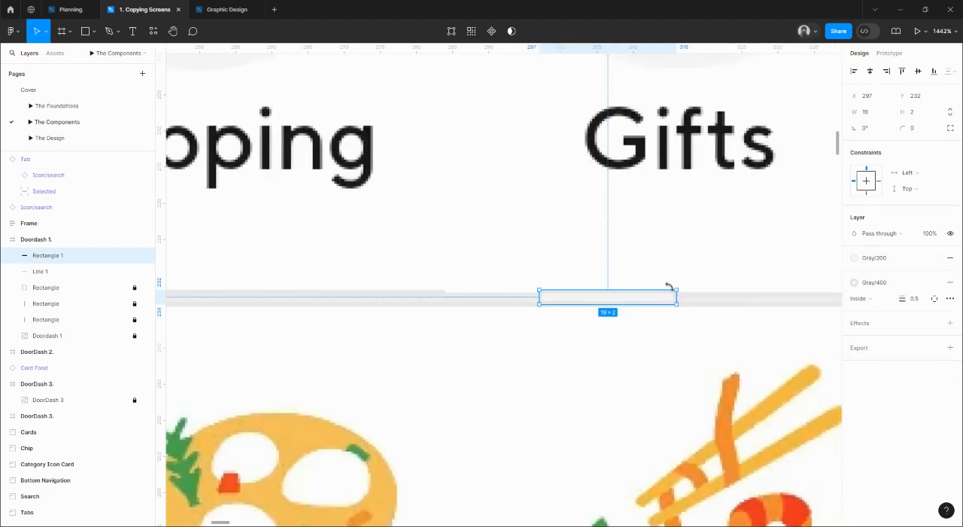
shift+click(405, 299)
scroll(610, 289, down, 3)
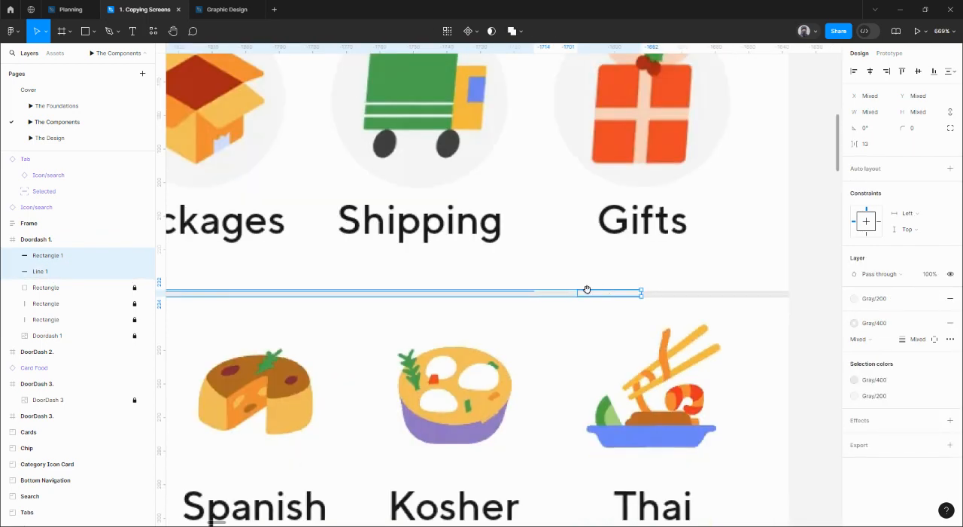
drag(590, 299, 737, 340)
click(657, 364)
scroll(559, 272, down, 3)
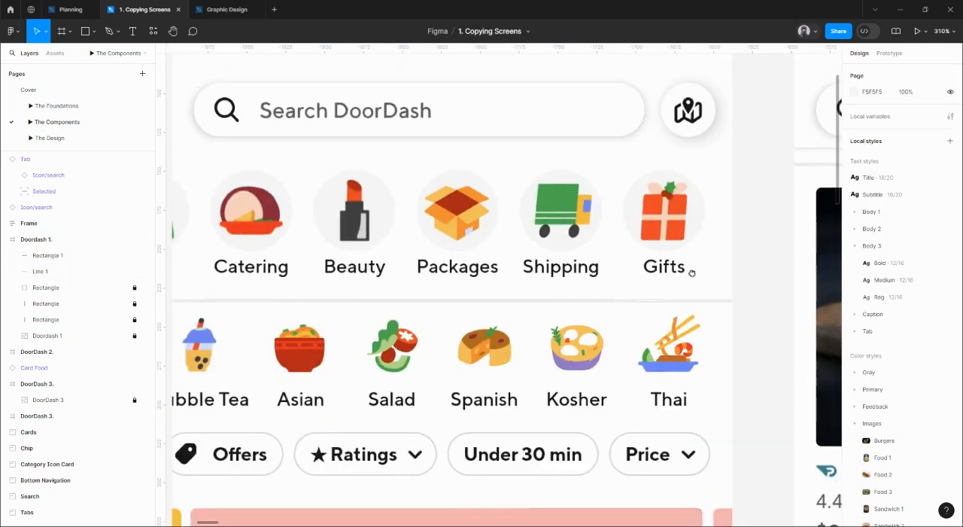
drag(689, 271, 680, 280)
click(629, 313)
Examine the separators between the store cards and below the search bar on the second reference screen.
scroll(619, 254, down, 5)
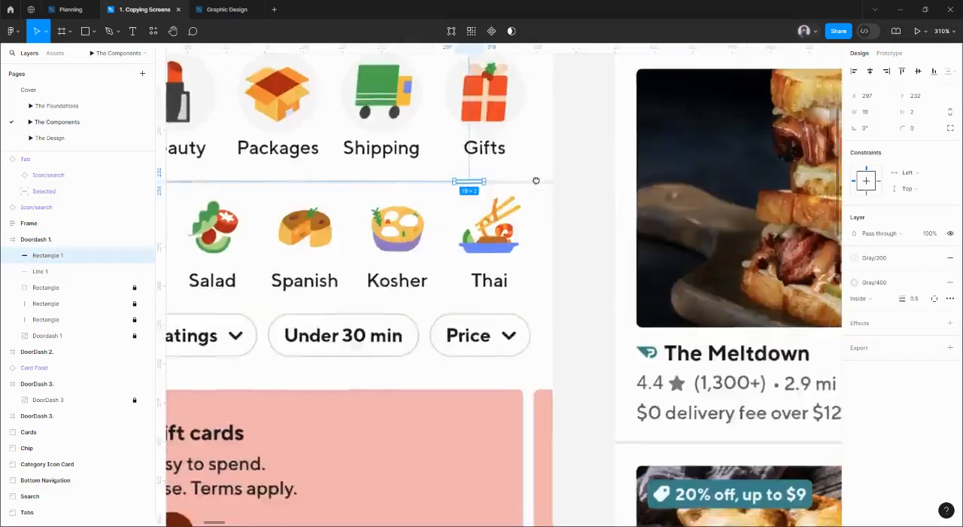
scroll(618, 254, right, 3)
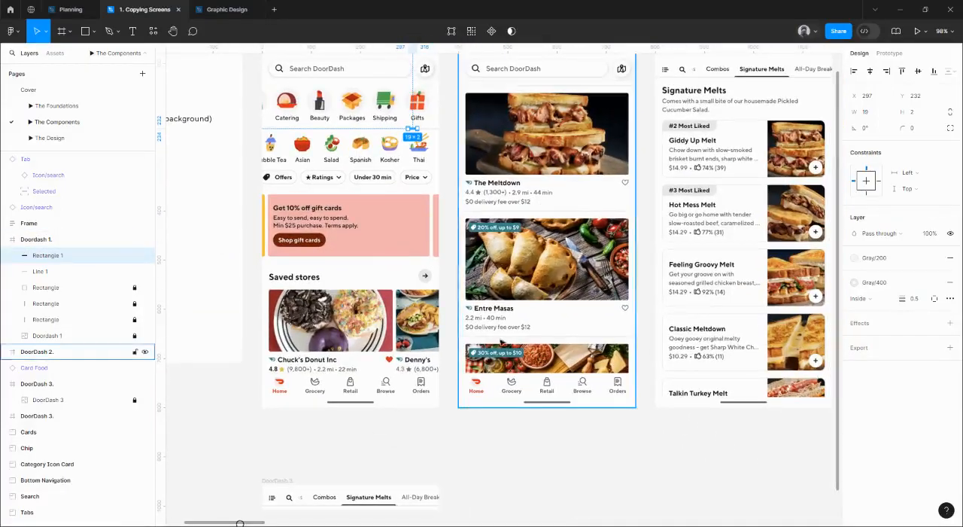
scroll(489, 340, up, 10)
scroll(554, 351, up, 2)
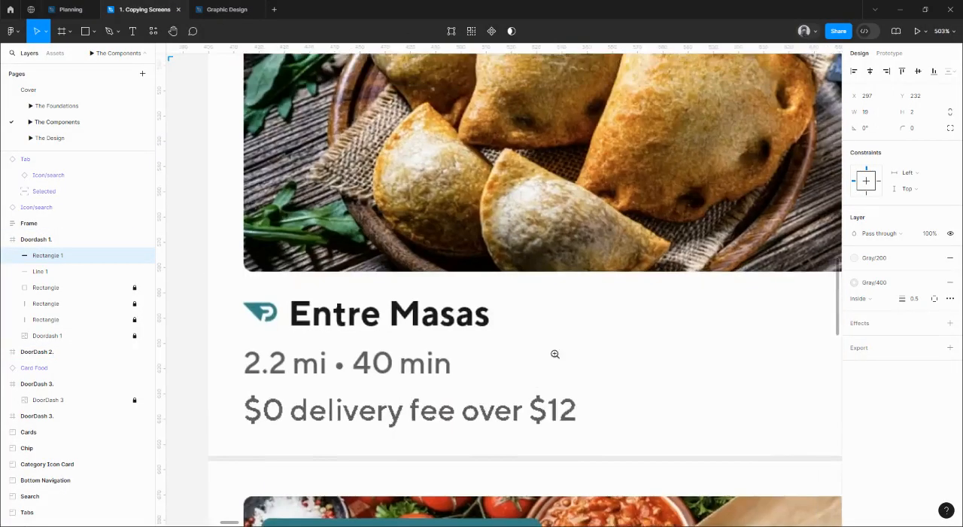
scroll(609, 194, down, 5)
scroll(621, 193, up, 3)
scroll(613, 187, down, 2)
scroll(610, 237, up, 3)
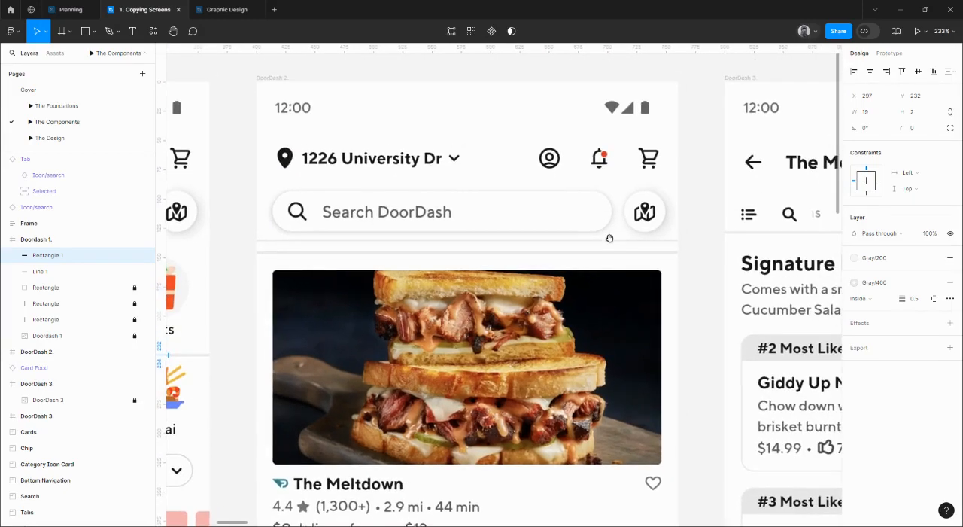
scroll(617, 246, up, 8)
scroll(611, 241, down, 6)
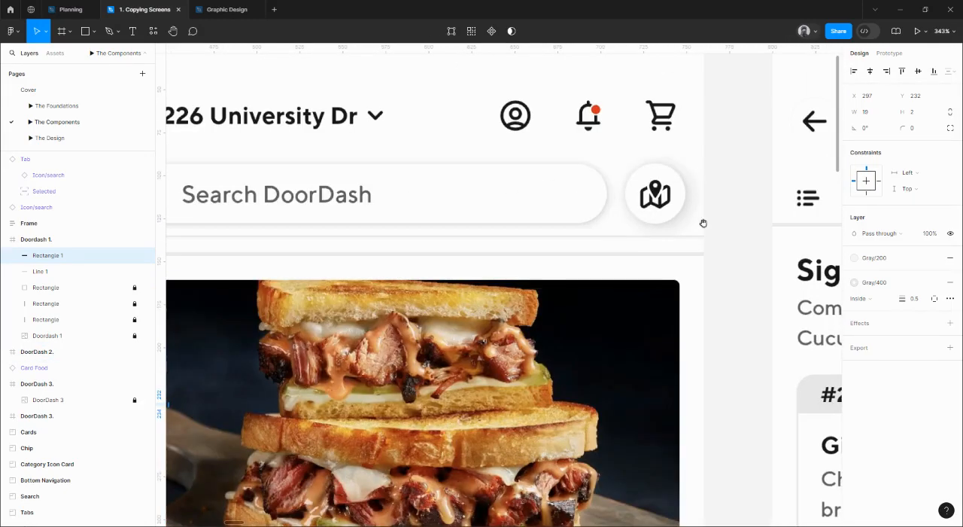
Examine the divider under the tab row on the third reference screen, including where it meets the selected tab's underline.
drag(703, 224, 407, 215)
drag(636, 246, 564, 242)
scroll(599, 196, up, 1)
scroll(599, 196, down, 1)
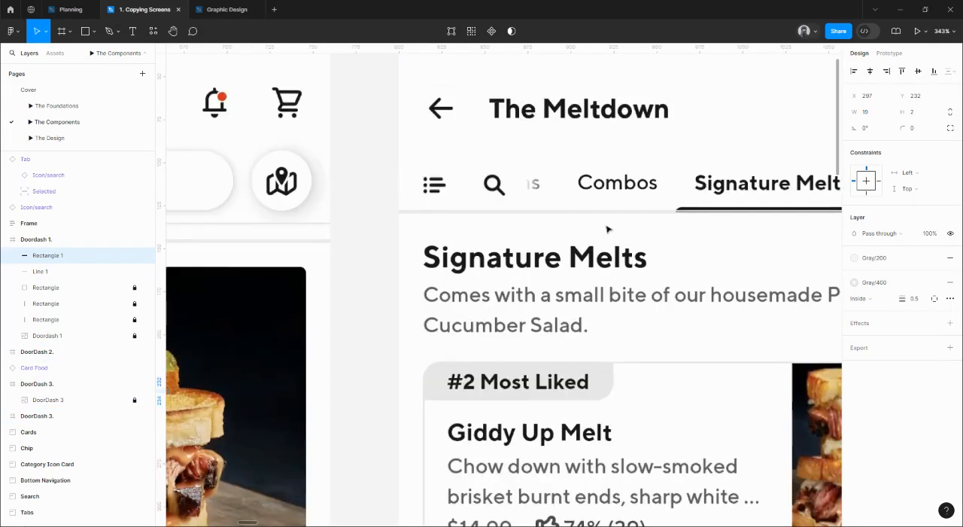
drag(668, 326, 463, 356)
scroll(688, 240, up, 4)
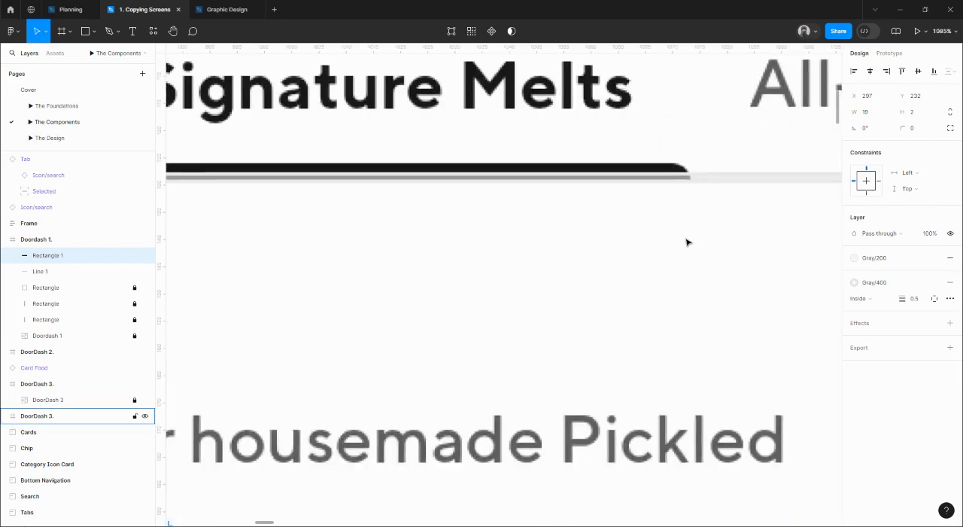
scroll(688, 243, down, 5)
scroll(689, 246, down, 5)
Delete the trial line below the category icons on the first screen.
drag(538, 281, 768, 232)
scroll(479, 244, up, 5)
click(482, 244)
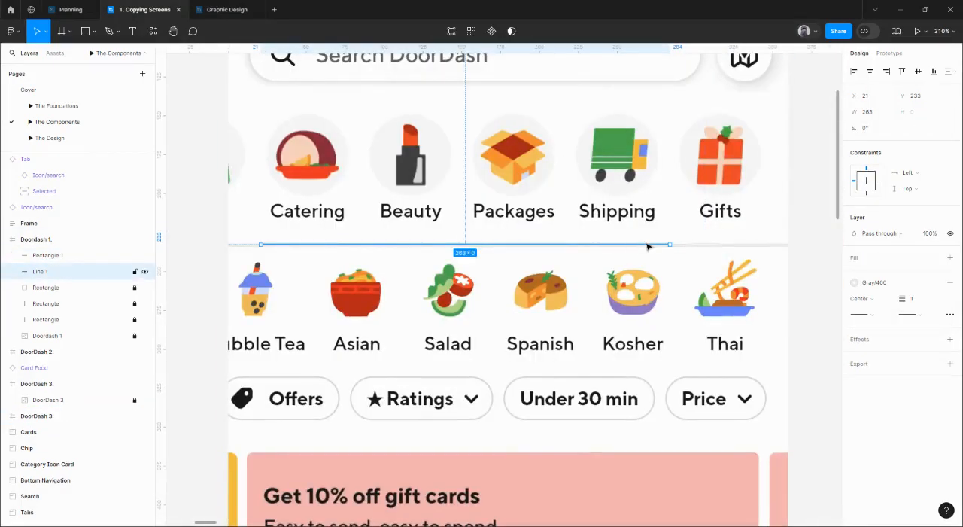
key(Delete)
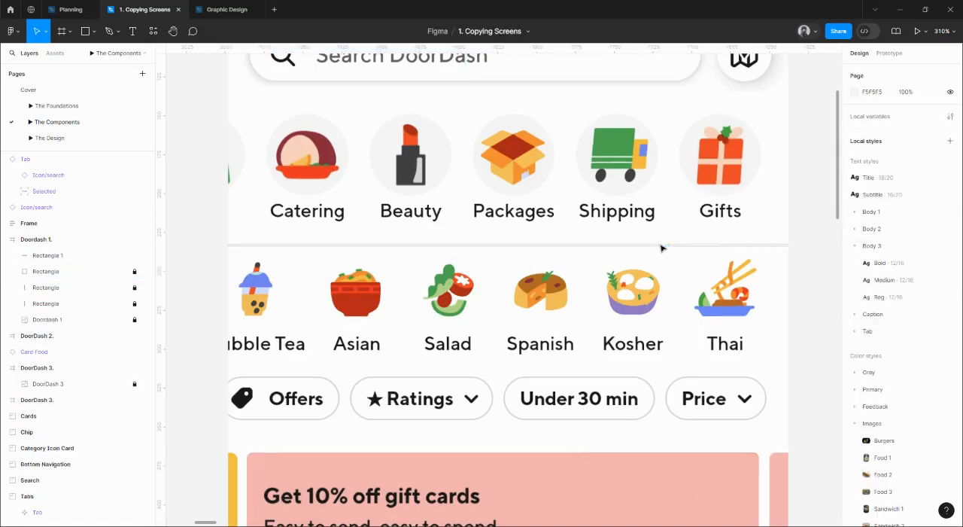
Stretch the divider rectangle across the full width of the first screen, from X 0 to a width of 360.
click(709, 246)
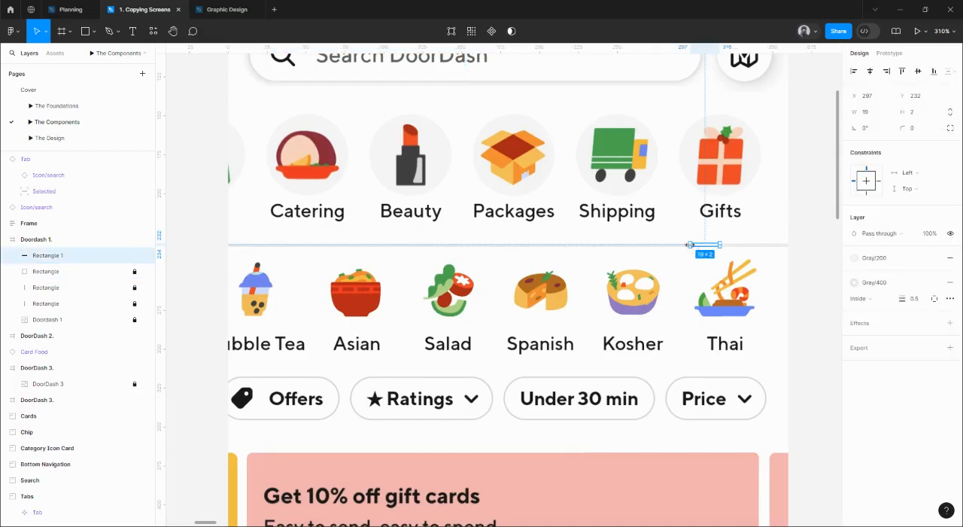
drag(569, 245, 228, 251)
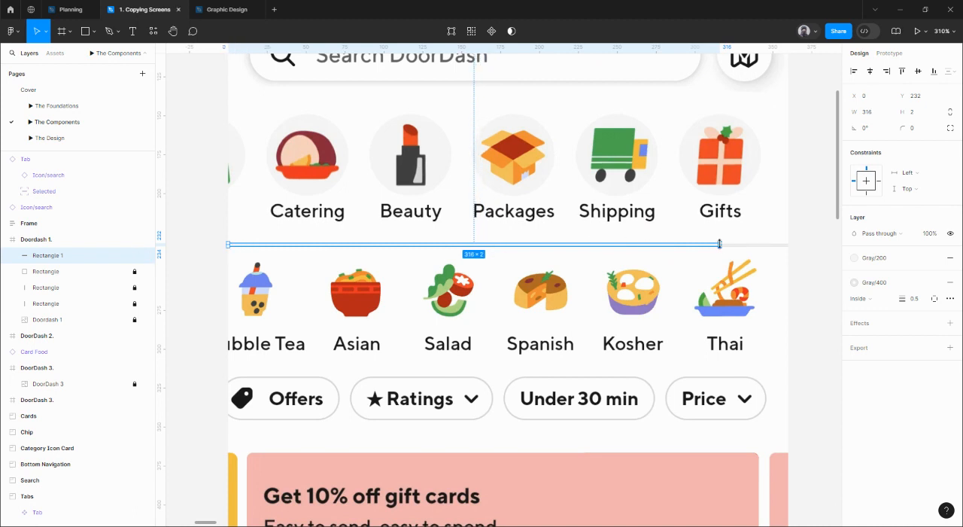
drag(720, 244, 789, 249)
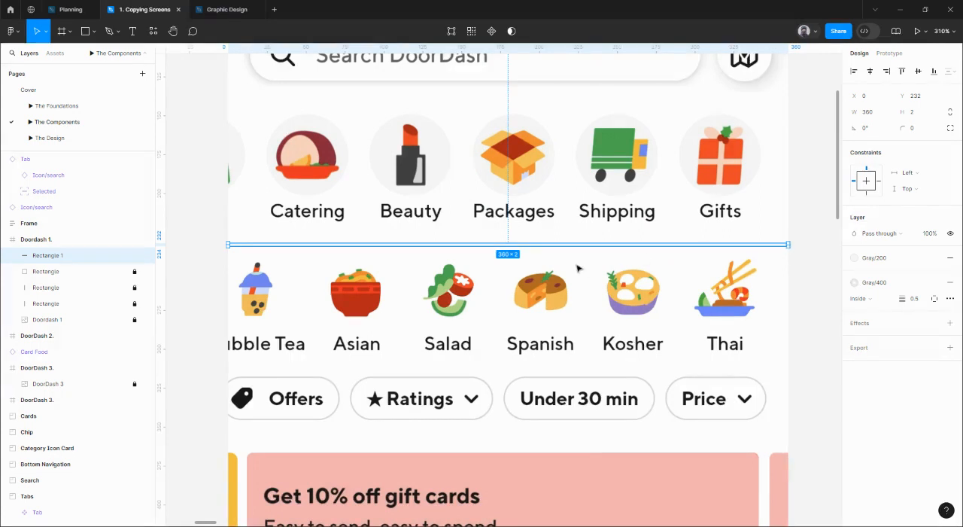
Rename the rectangle as Divider and turn it into a component.
double_click(67, 256)
text(Div)
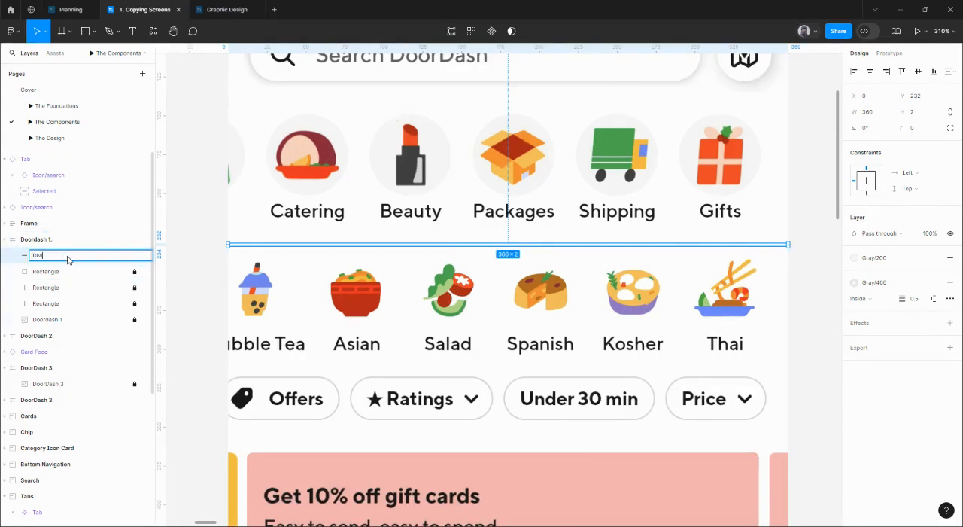
text(ider)
key(Return)
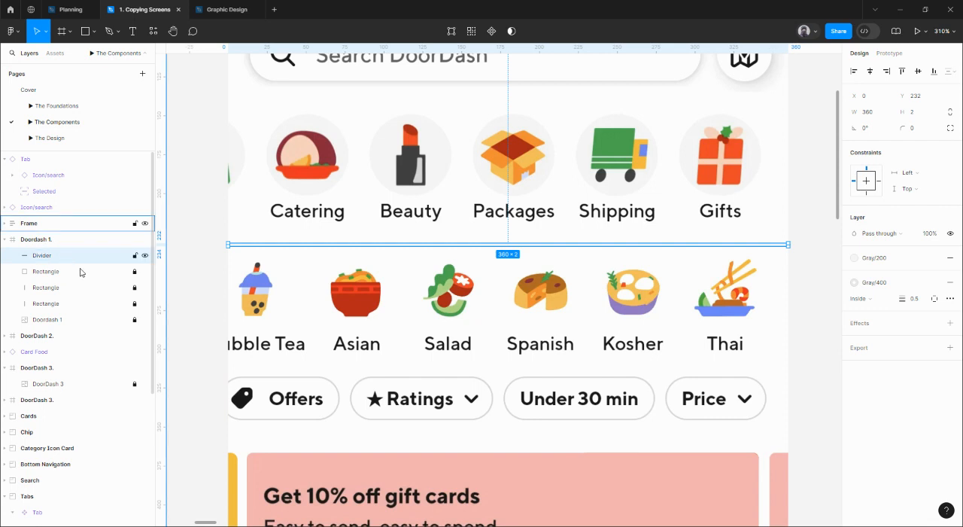
click(489, 35)
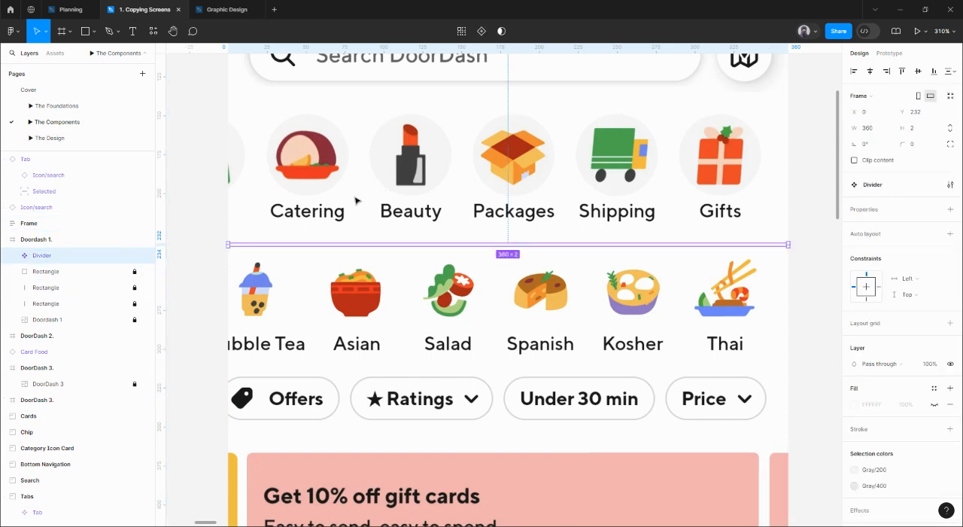
Add auto layout to the Divider component and make its inner rectangle fill the container's width.
click(12, 255)
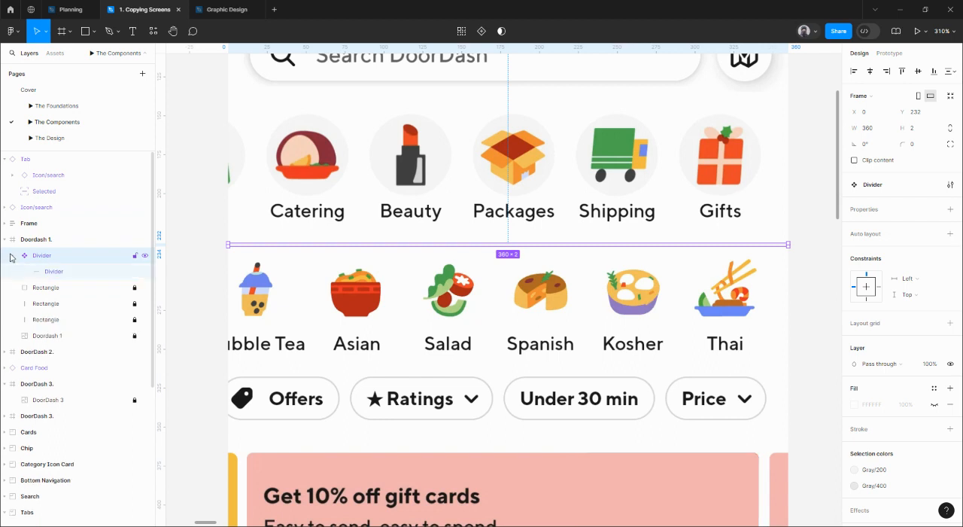
click(60, 272)
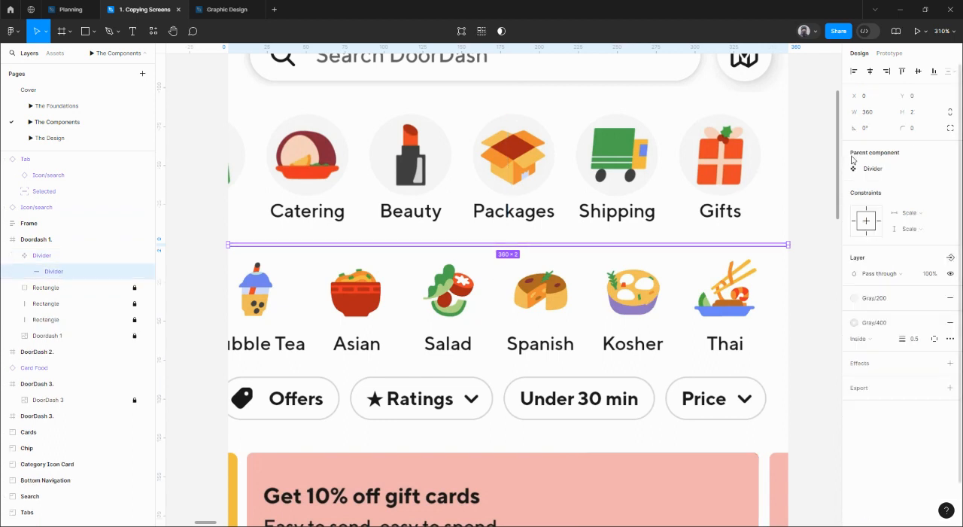
click(58, 255)
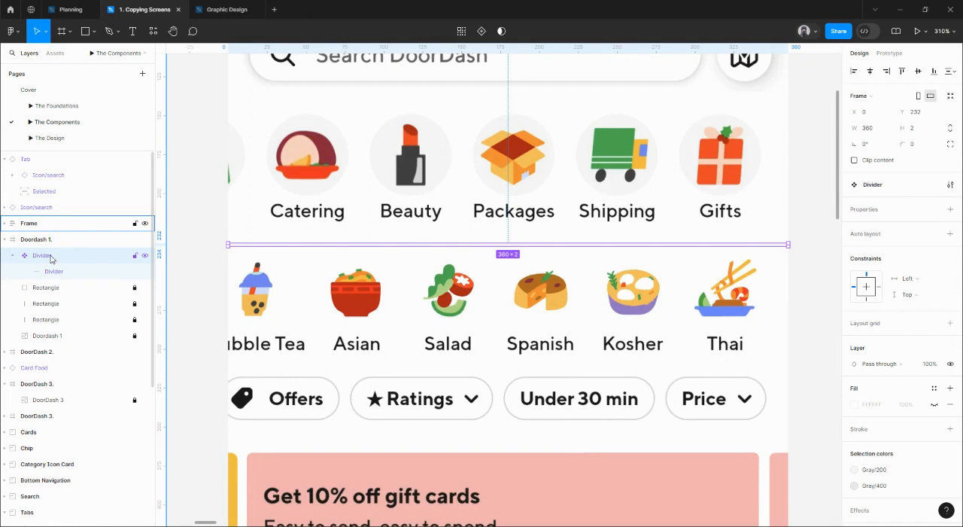
key(shift+a)
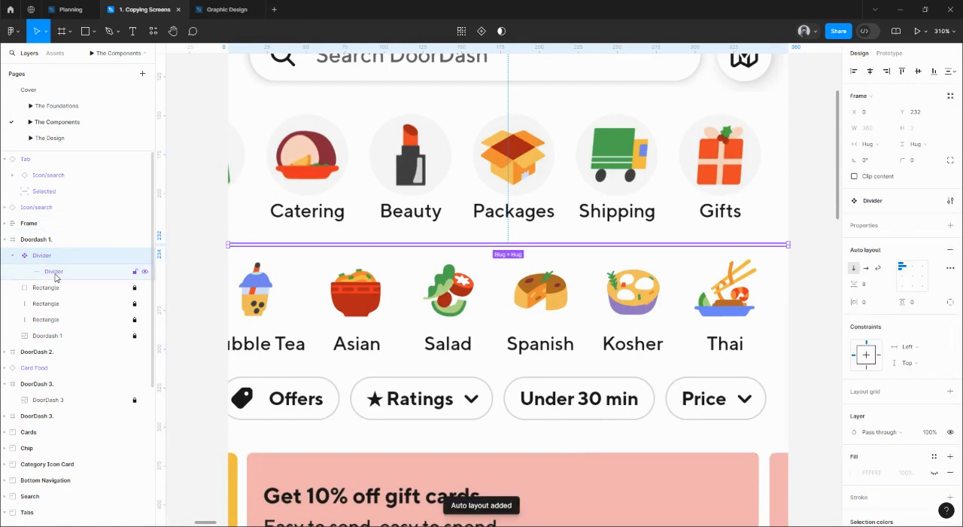
click(57, 274)
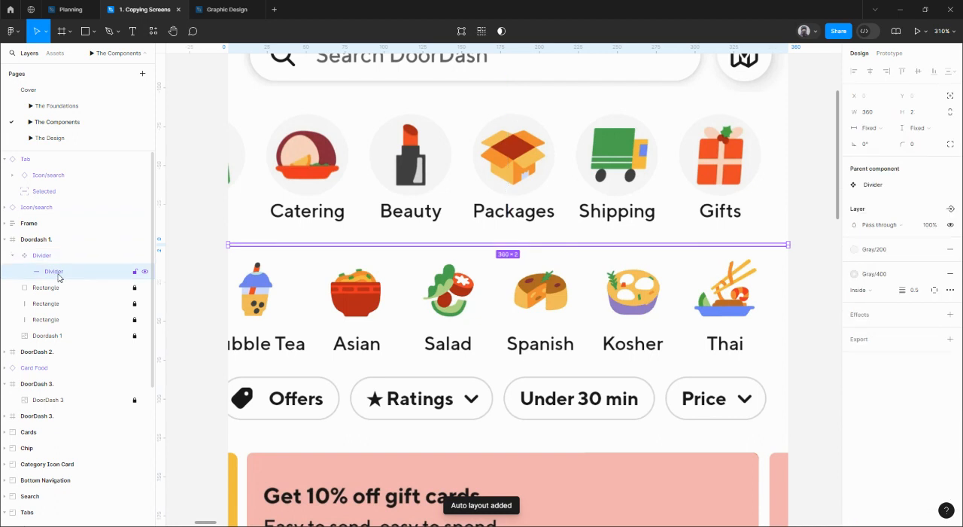
click(870, 128)
click(877, 142)
click(796, 240)
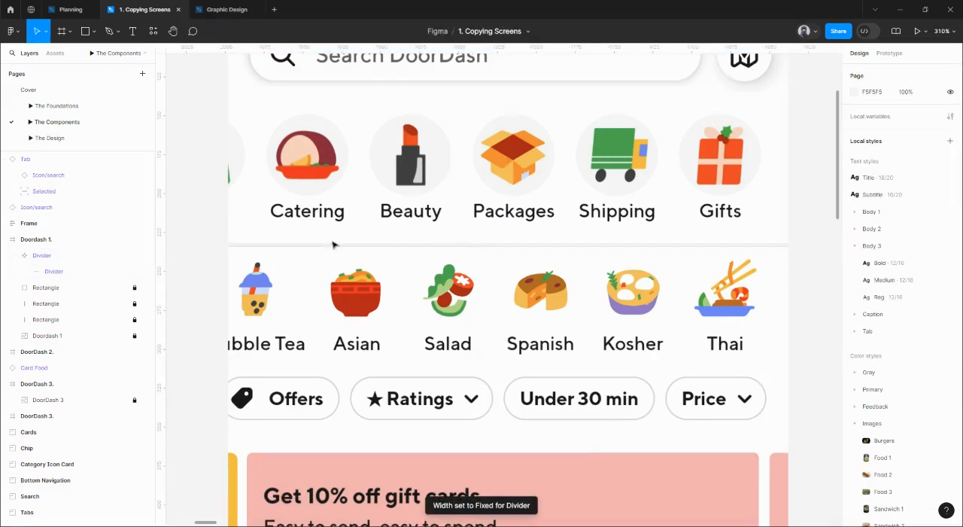
Move the Divider component from the first screen into the Tabs frame, below the Tab component at X 80, Y 291.
click(334, 247)
ctrl+scroll(335, 248, down, 3)
ctrl+scroll(335, 249, down, 5)
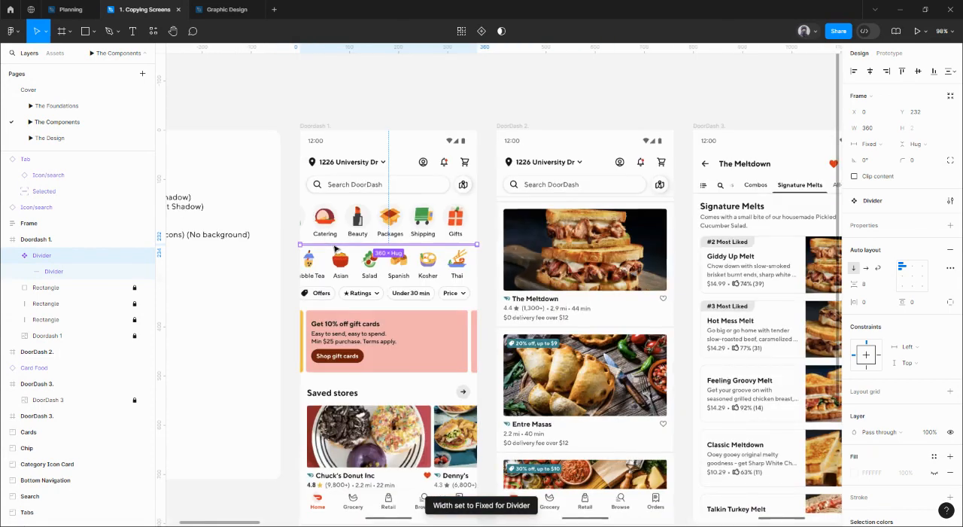
scroll(668, 462, down, 5)
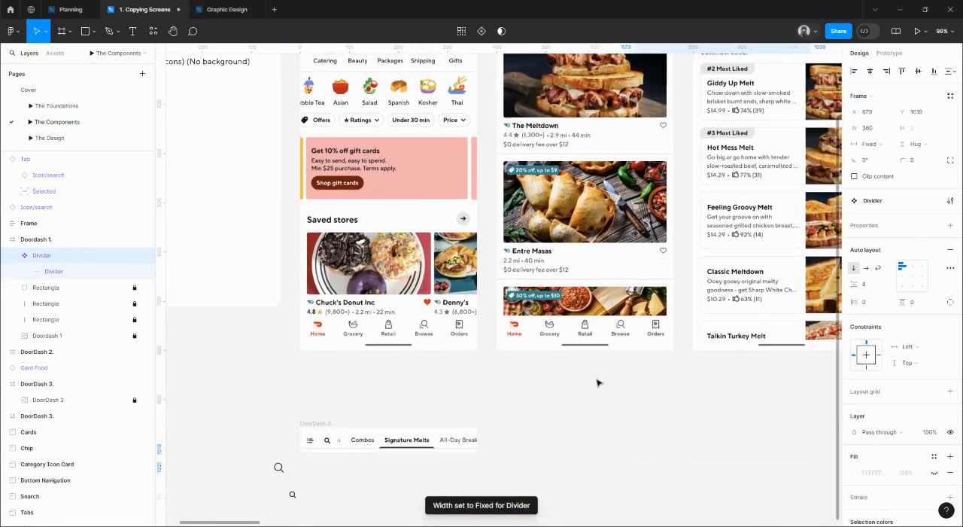
ctrl+scroll(598, 382, down, 4)
key(ctrl+x)
drag(689, 376, 395, 360)
scroll(396, 360, right, 15)
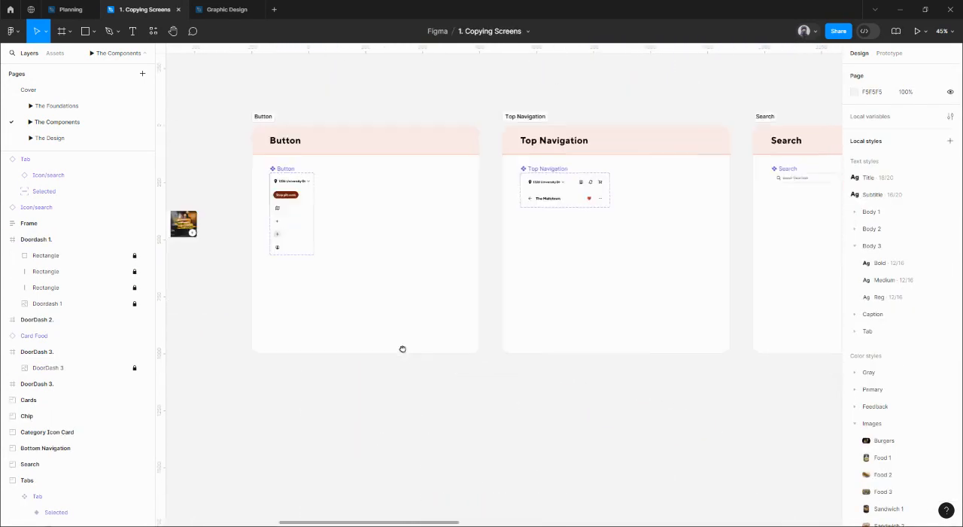
scroll(472, 261, right, 10)
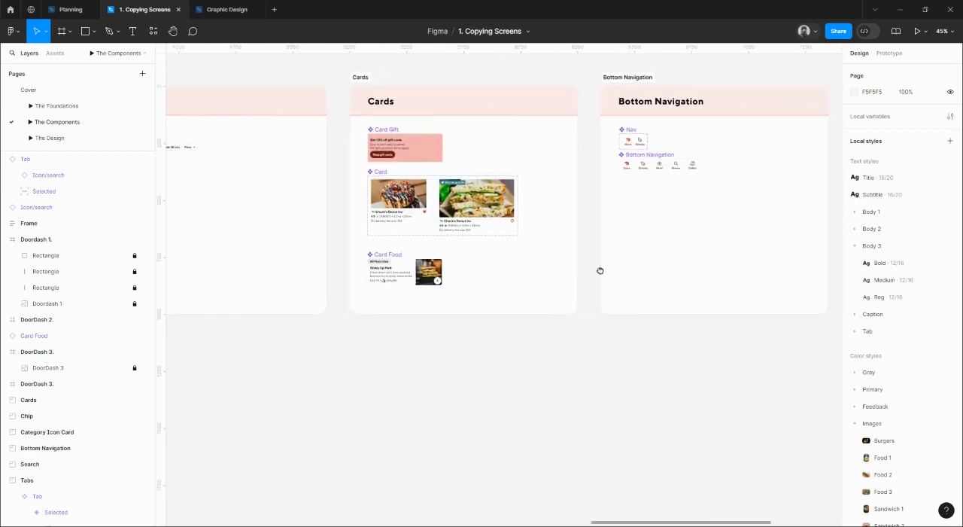
ctrl+scroll(573, 223, up, 5)
key(ctrl+v)
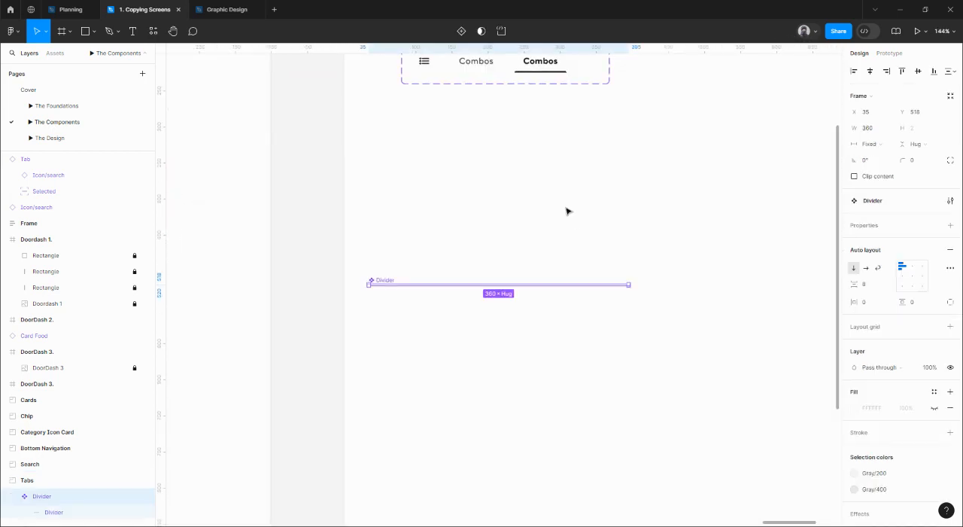
mouse_move(423, 128)
mouse_down()
mouse_move(434, 105)
mouse_move(423, 117)
mouse_up()
ctrl+scroll(451, 146, down, 5)
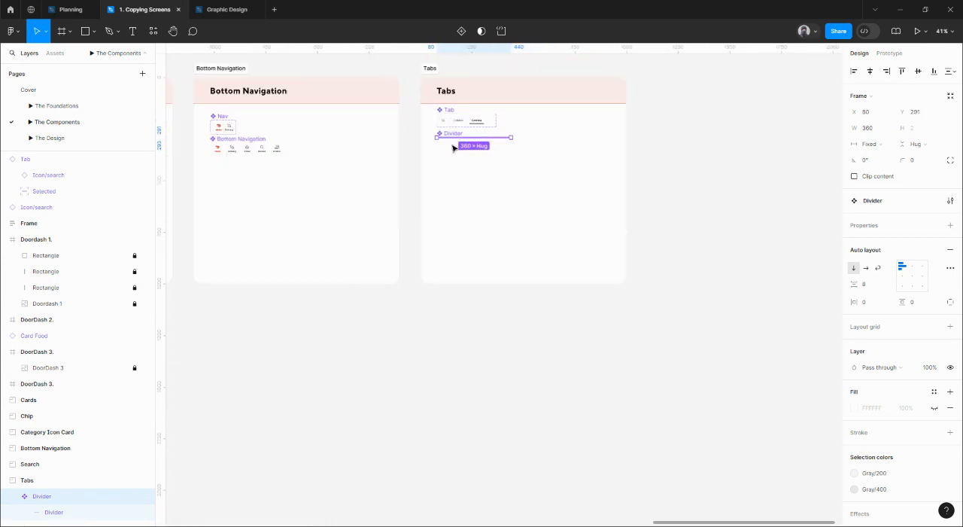
Return to the components list and review it beside the reference screens.
drag(409, 217, 703, 272)
ctrl+scroll(643, 255, down, 5)
drag(371, 310, 699, 316)
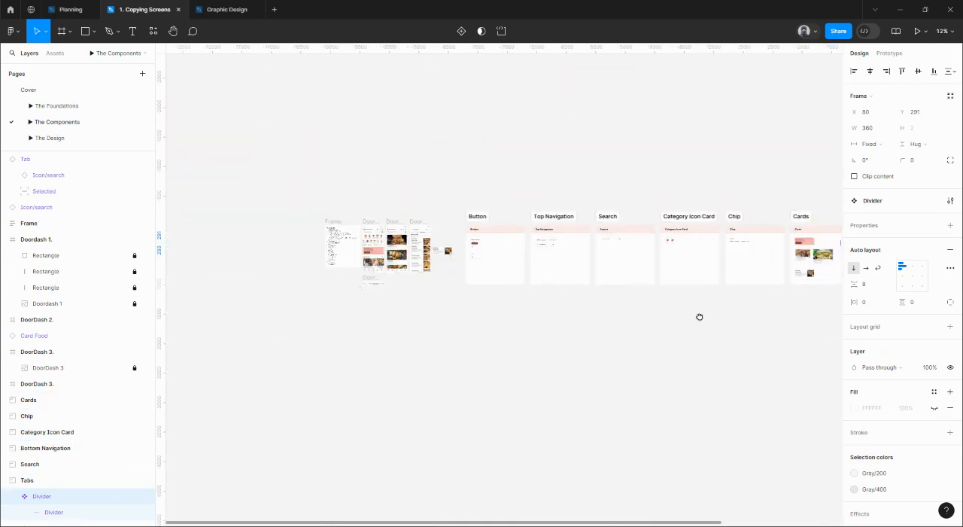
ctrl+scroll(474, 257, up, 5)
ctrl+scroll(390, 314, up, 3)
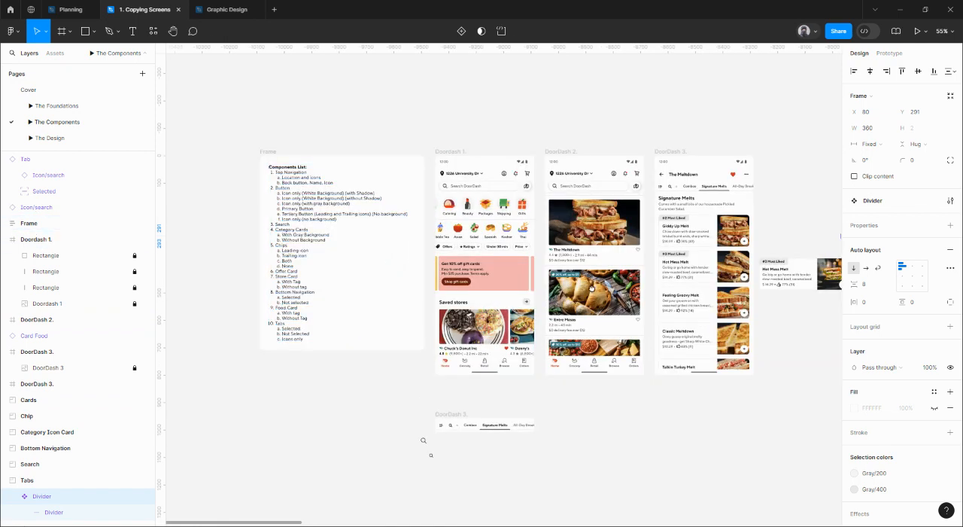
scroll(528, 292, right, 3)
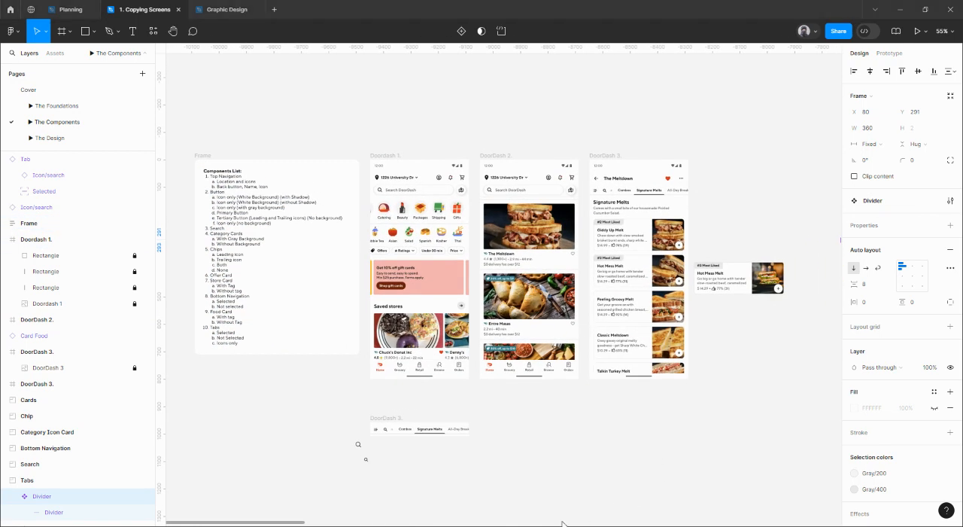